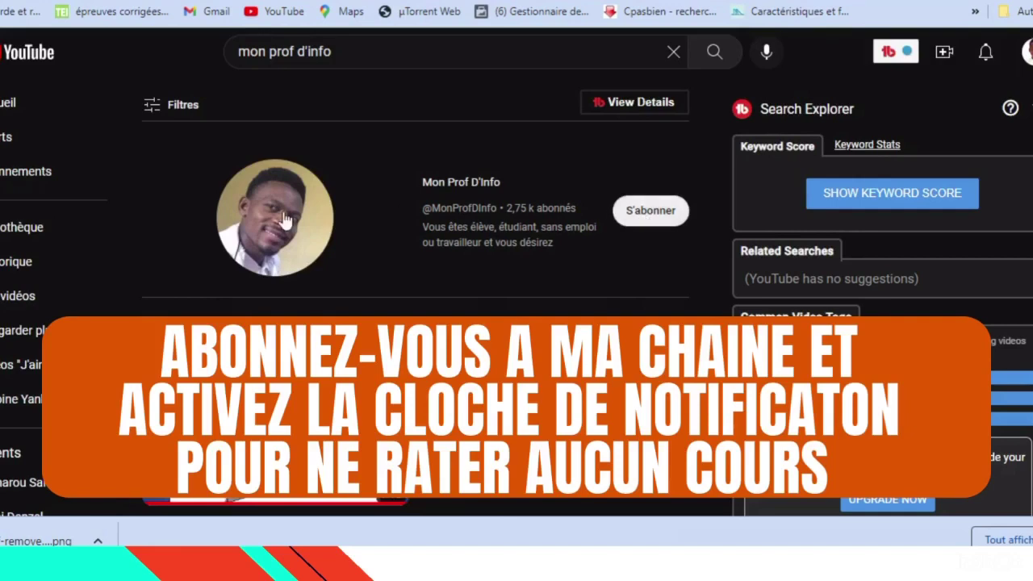
Step: Subscribe to the tutorial channel and set its bell notifications to Toutes
click(646, 208)
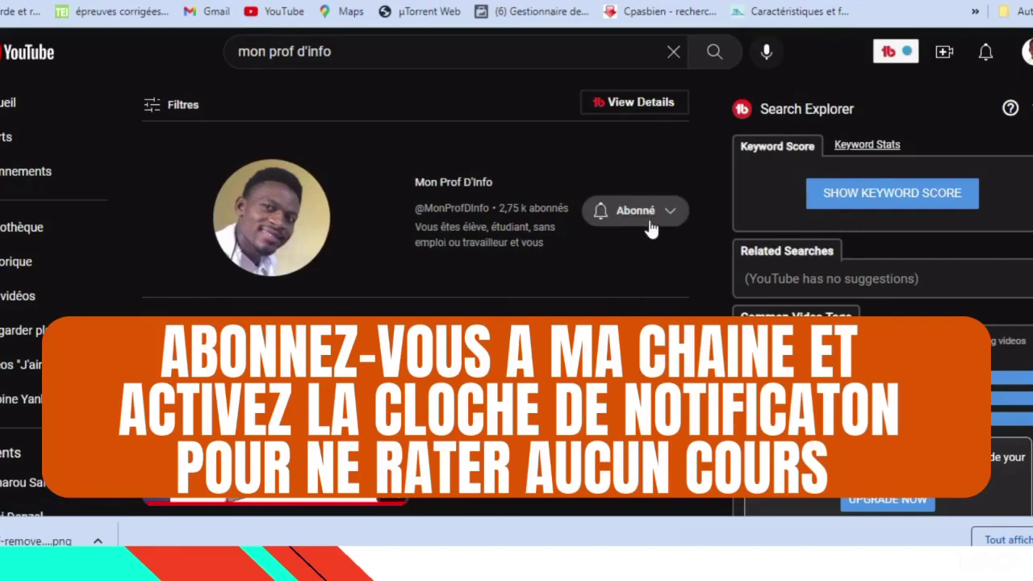
click(670, 214)
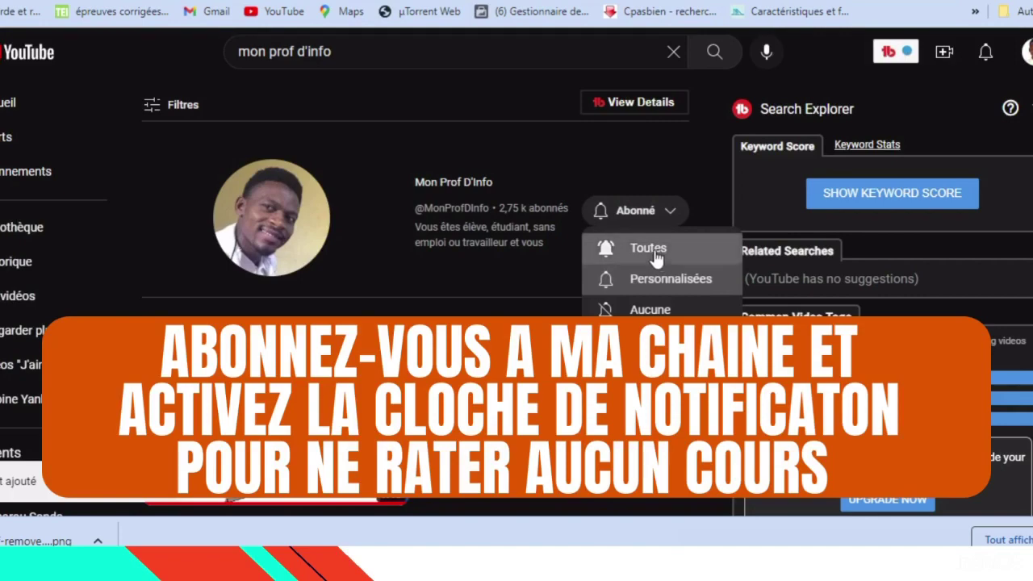
click(657, 257)
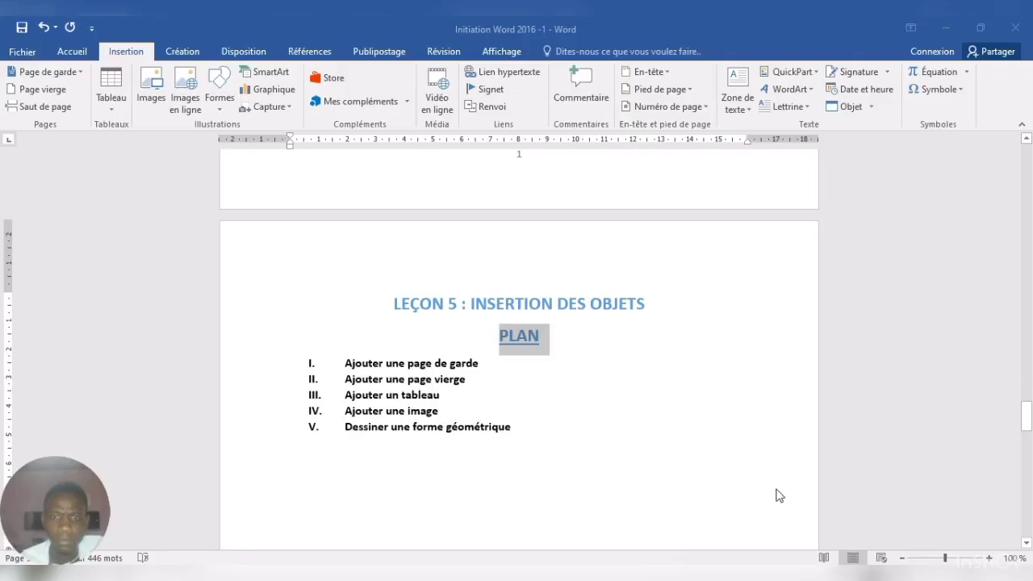
click(742, 490)
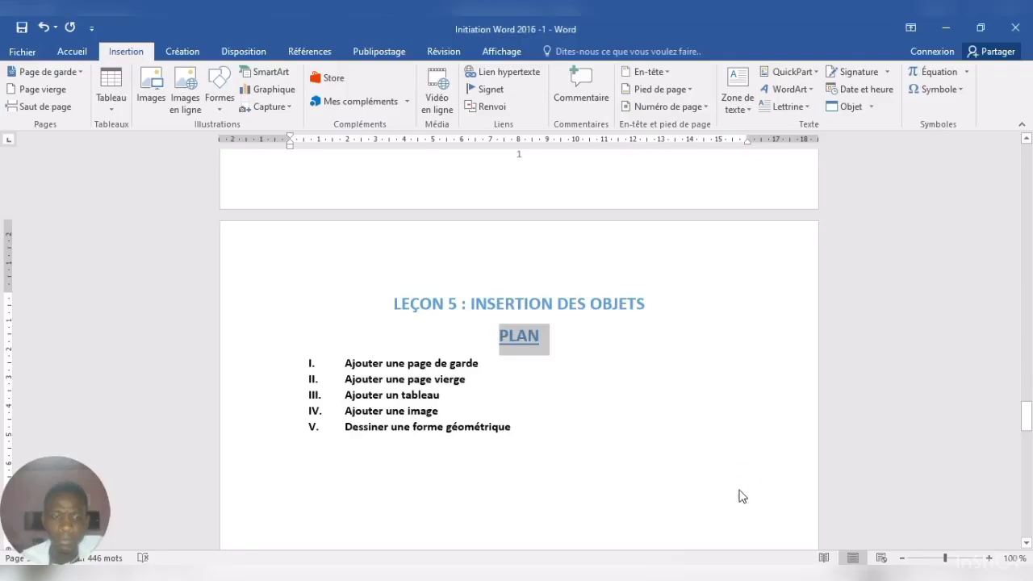
click(595, 419)
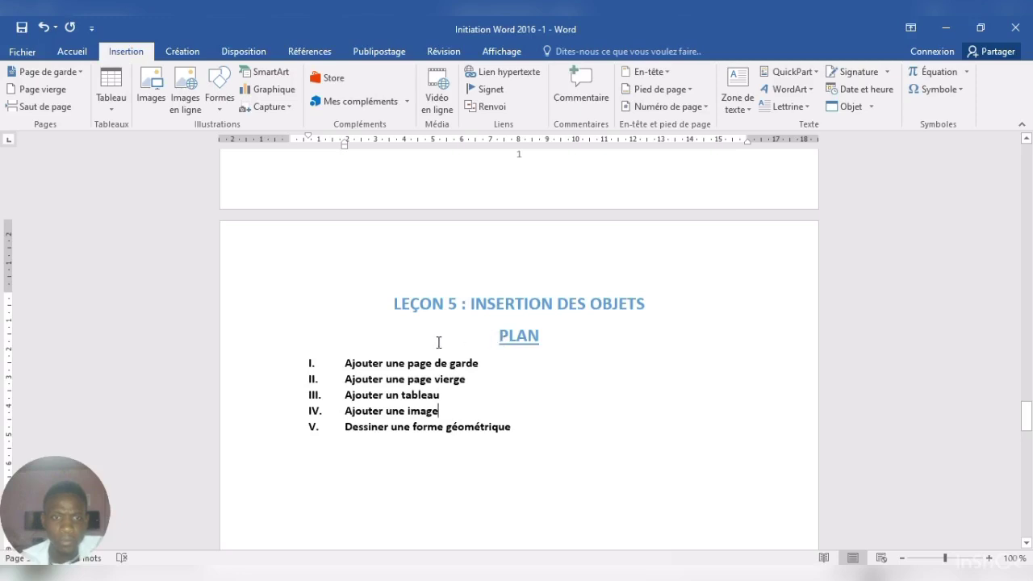
drag(486, 363, 367, 363)
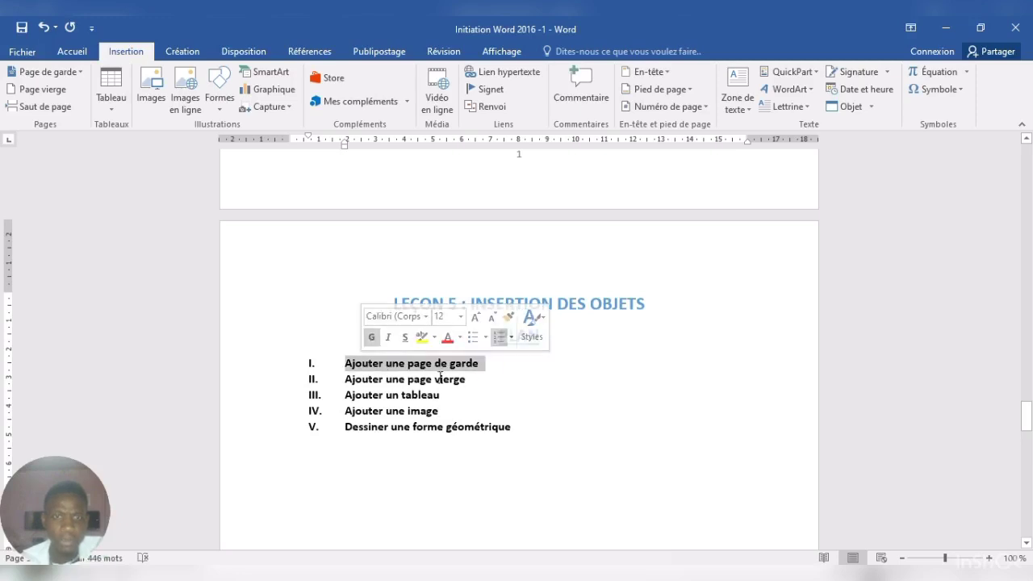
drag(478, 378, 362, 386)
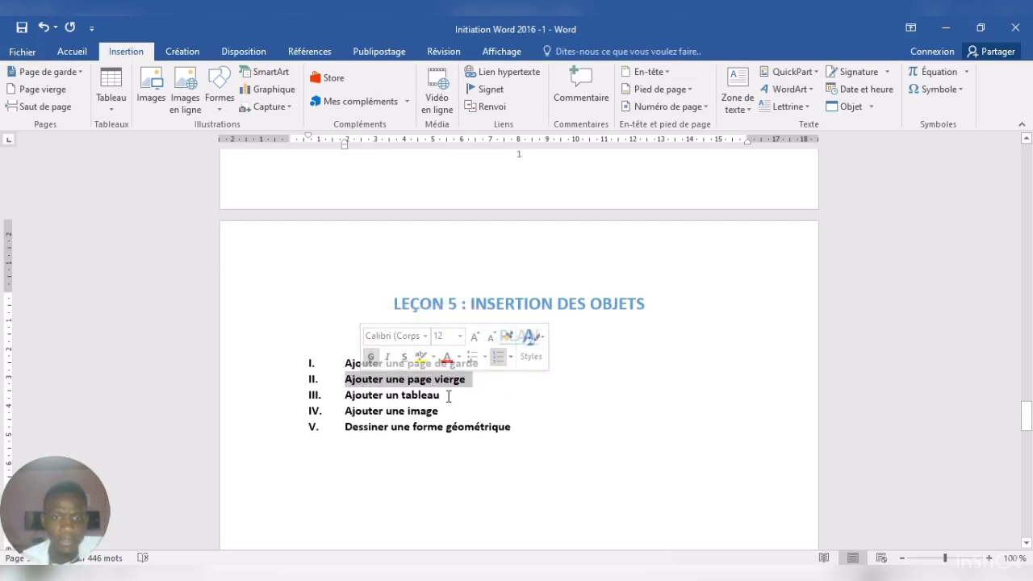
drag(449, 395, 359, 404)
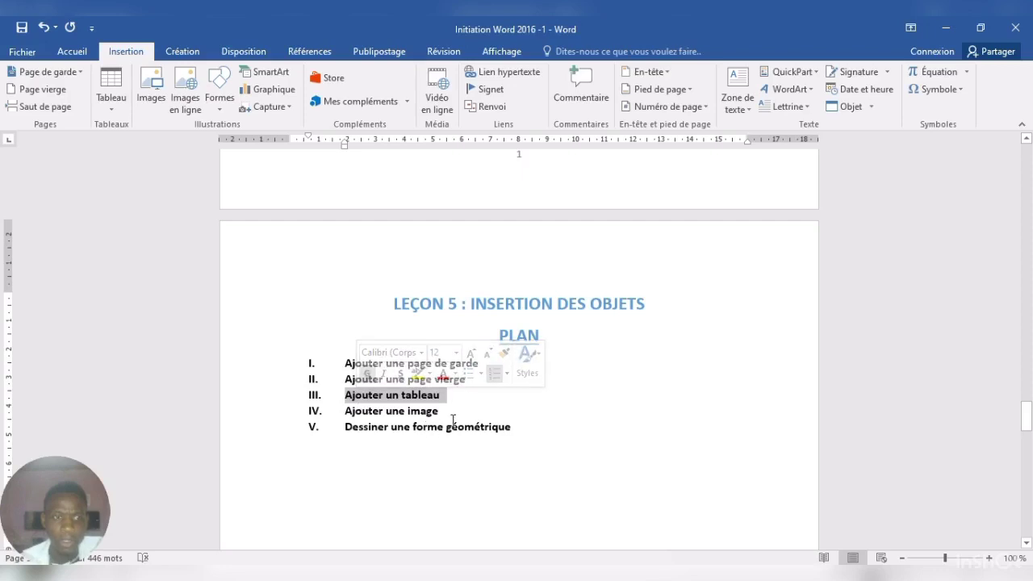
drag(449, 412, 367, 412)
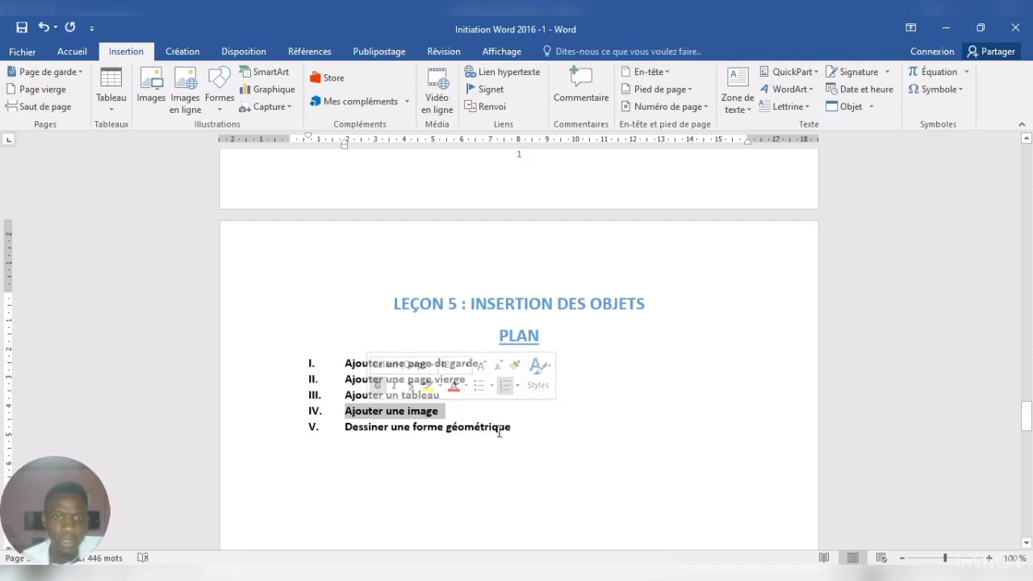
drag(520, 427, 363, 432)
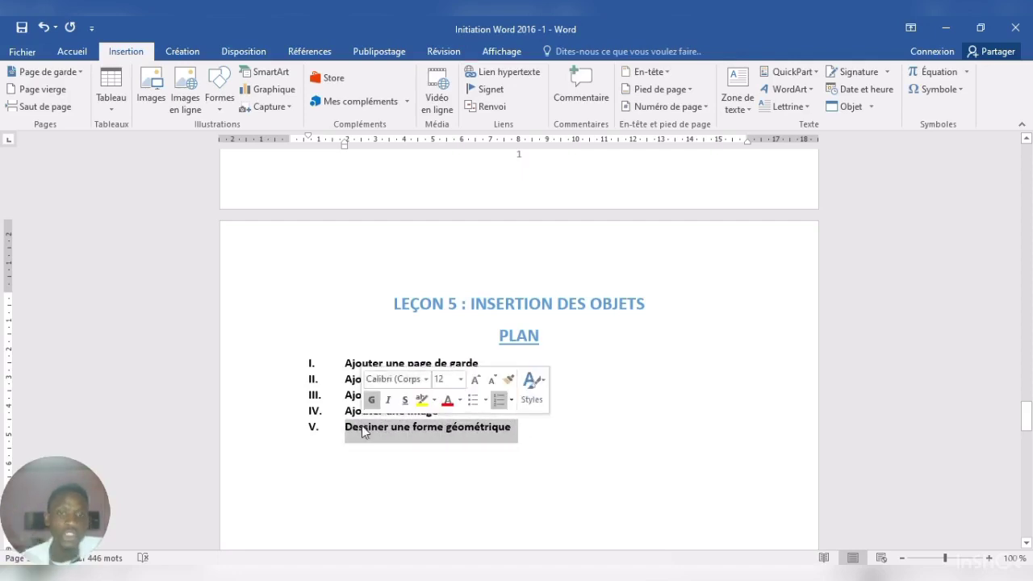
click(404, 442)
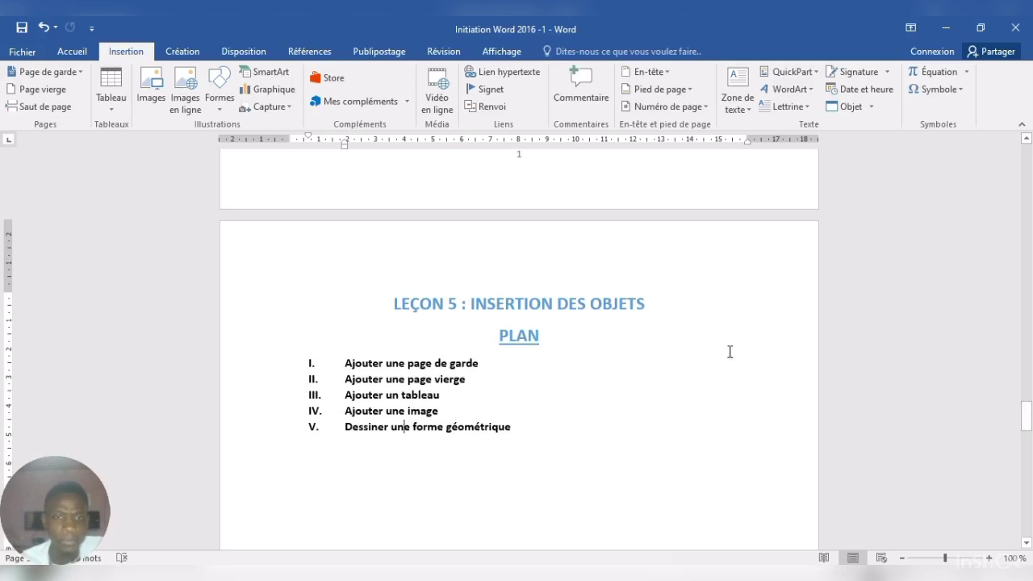
click(502, 364)
click(72, 51)
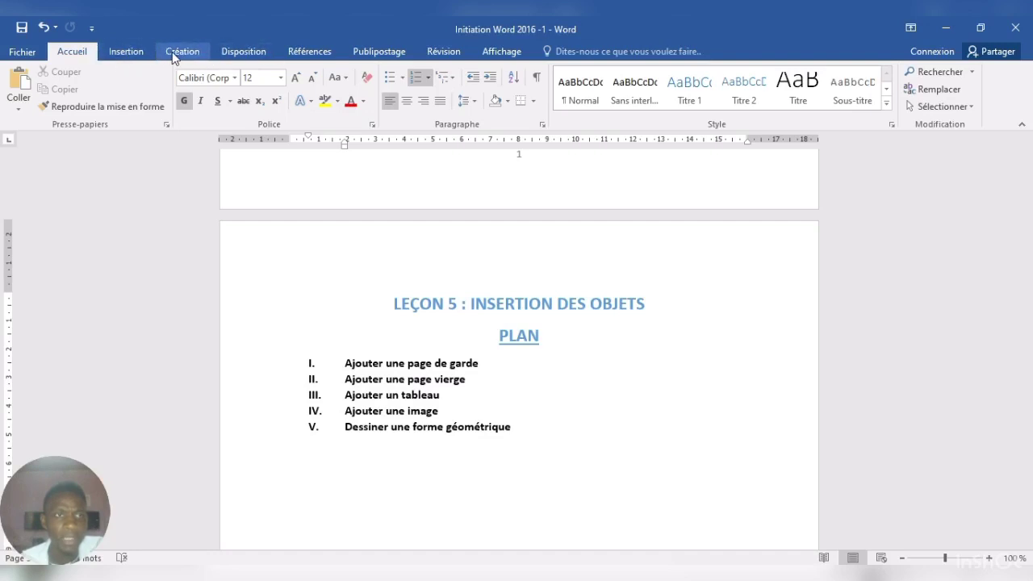
click(120, 51)
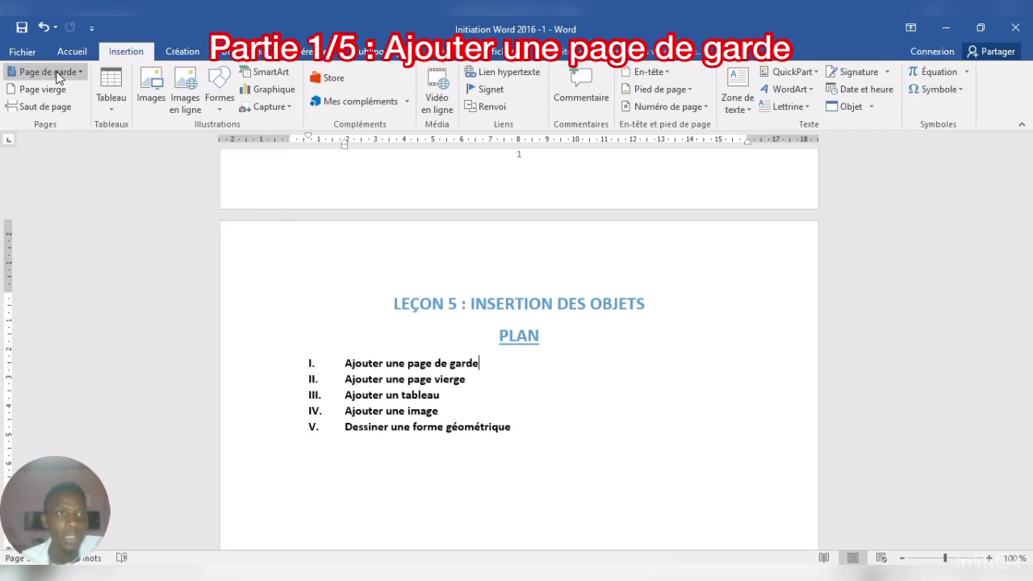
Step: Insert the Austin design from the Page de garde gallery as the cover page
click(58, 76)
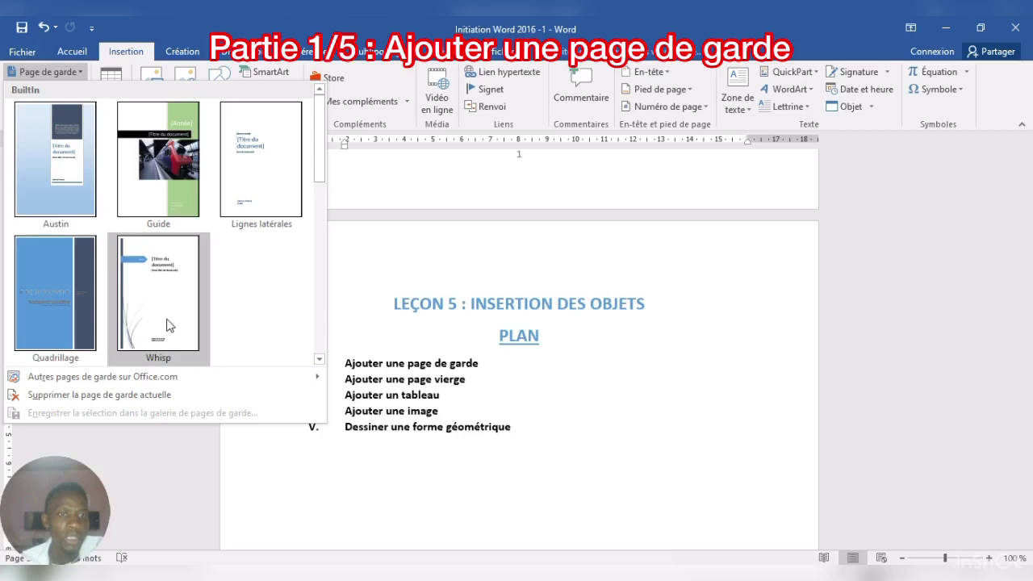
drag(322, 175, 319, 226)
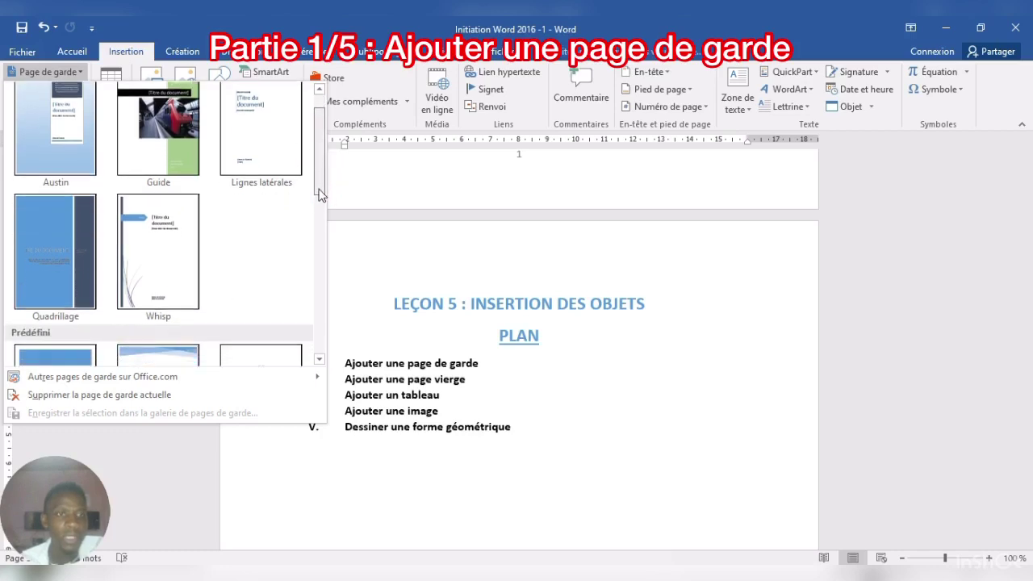
scroll(322, 230, down, 1)
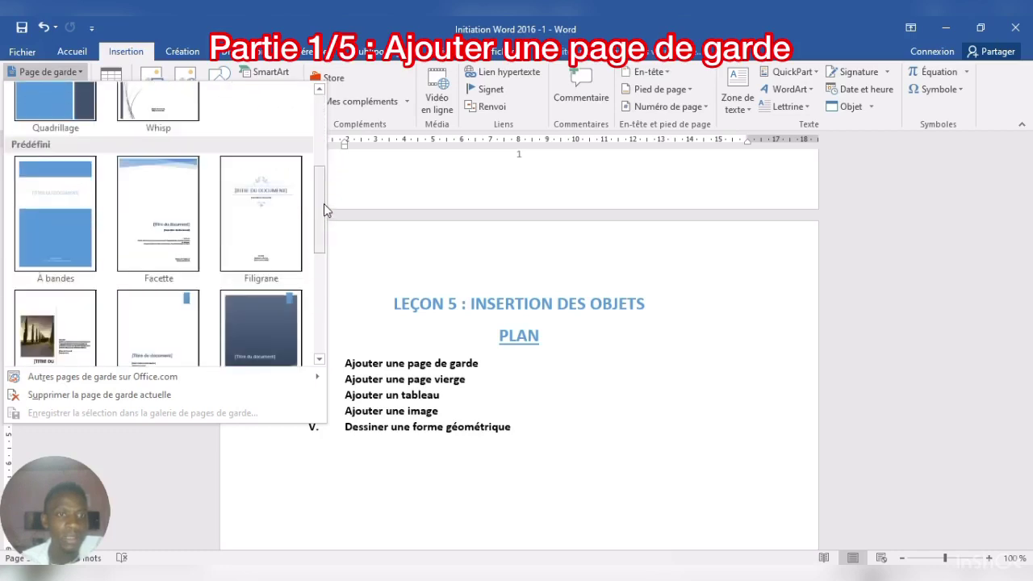
scroll(321, 242, down, 1)
scroll(320, 266, down, 1)
scroll(319, 270, down, 1)
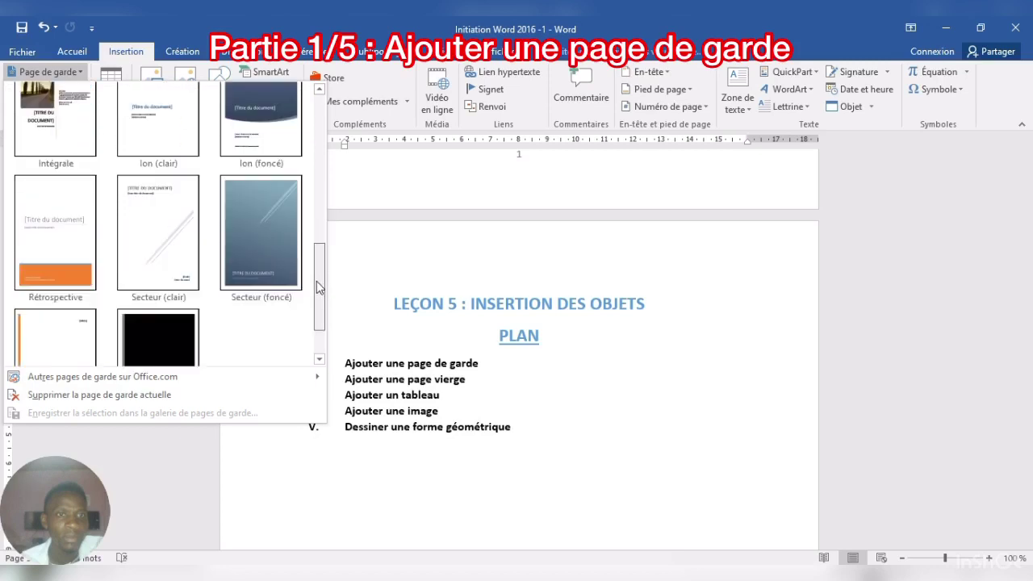
scroll(319, 323, down, 1)
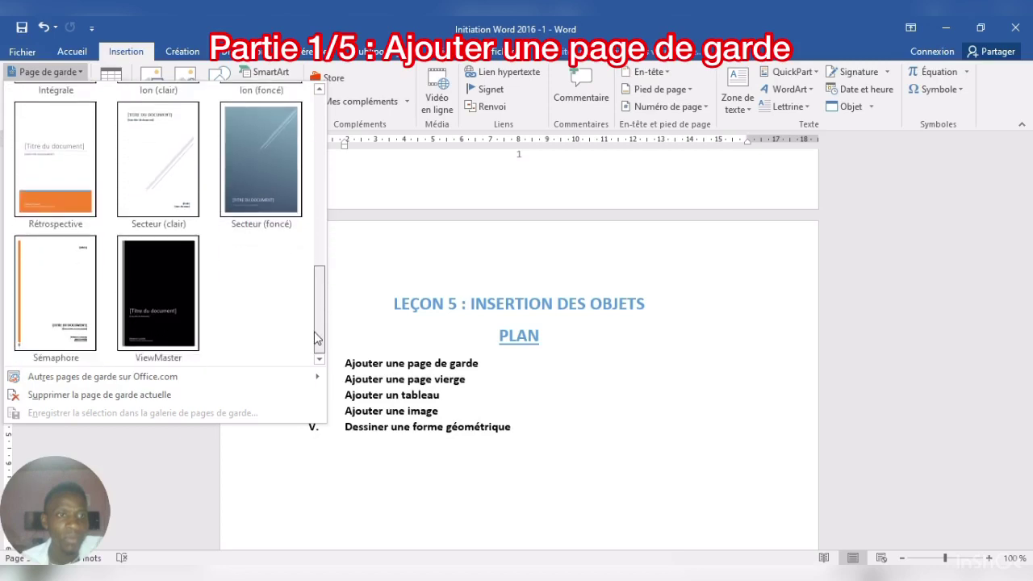
scroll(315, 299, up, 2)
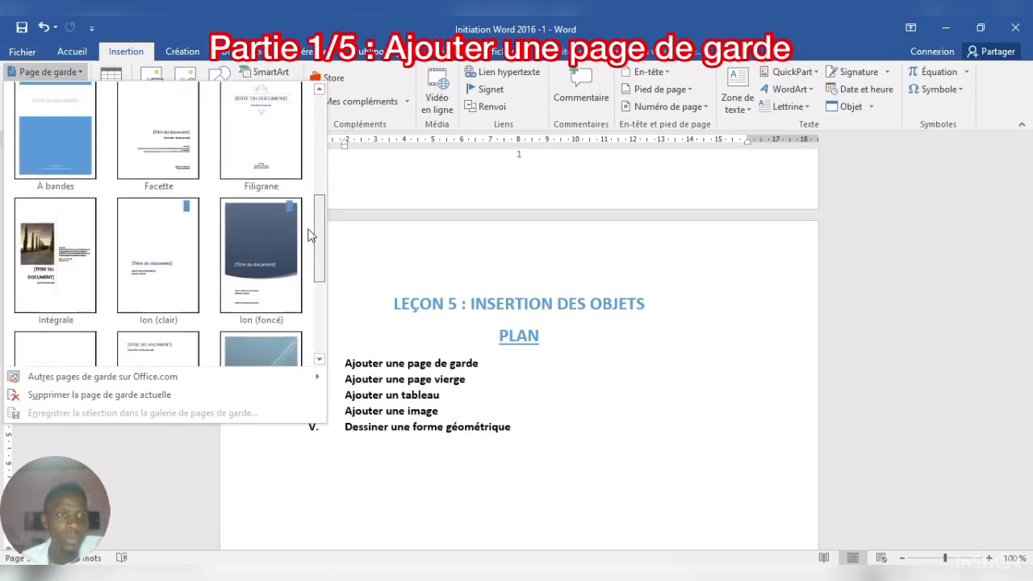
scroll(311, 219, up, 1)
scroll(308, 208, up, 2)
scroll(313, 157, up, 1)
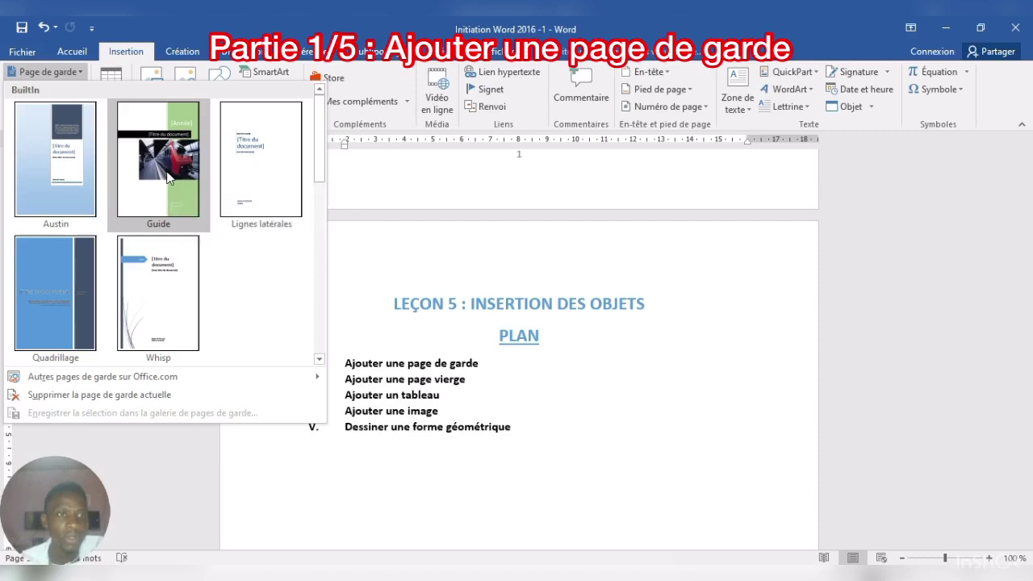
click(65, 167)
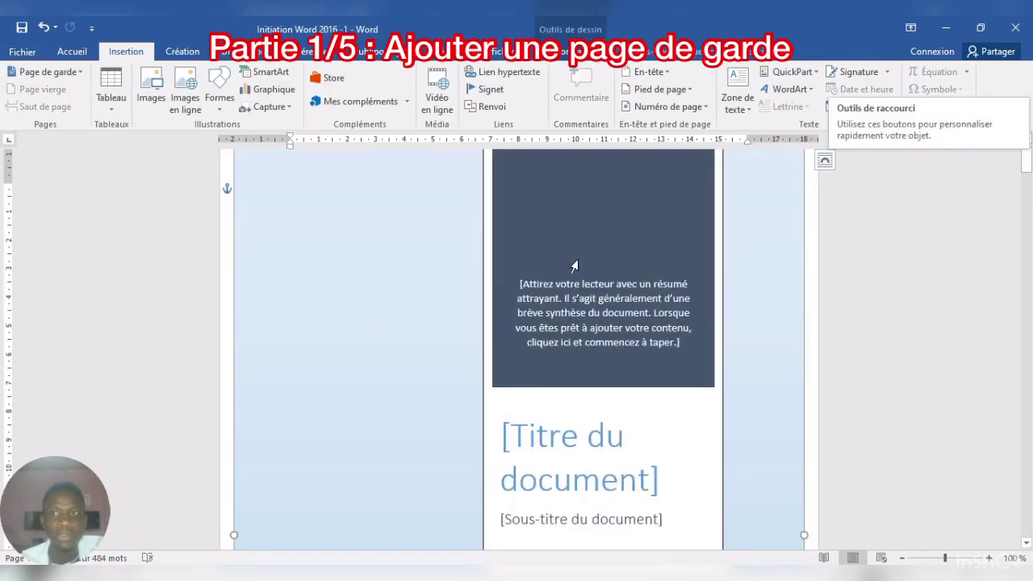
Step: Review the Austin cover page and its title placeholder, then return to the plan page
click(822, 256)
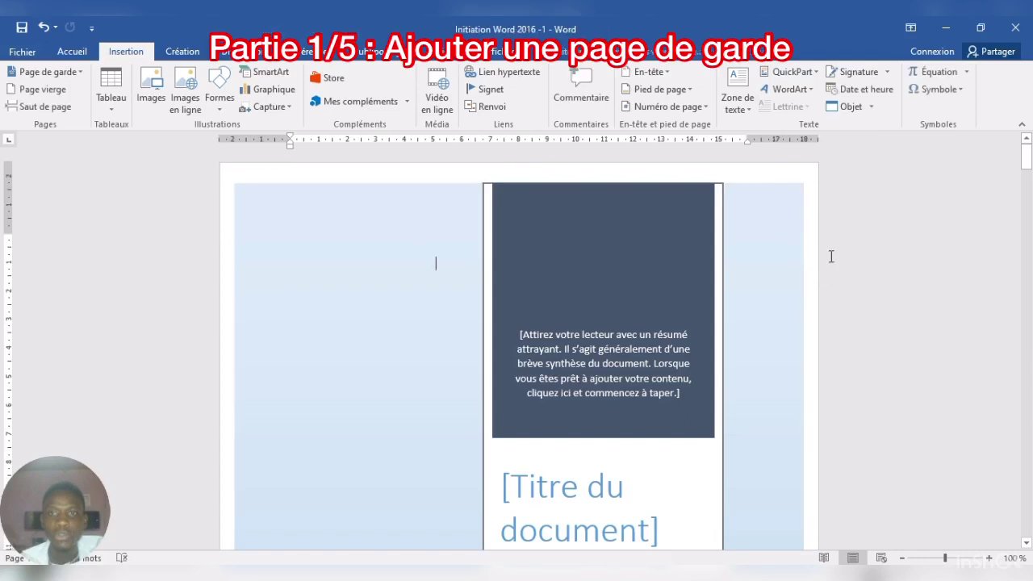
click(1027, 161)
mouse_move(1029, 161)
mouse_down()
mouse_move(1023, 213)
mouse_move(1028, 142)
mouse_move(1028, 168)
mouse_up()
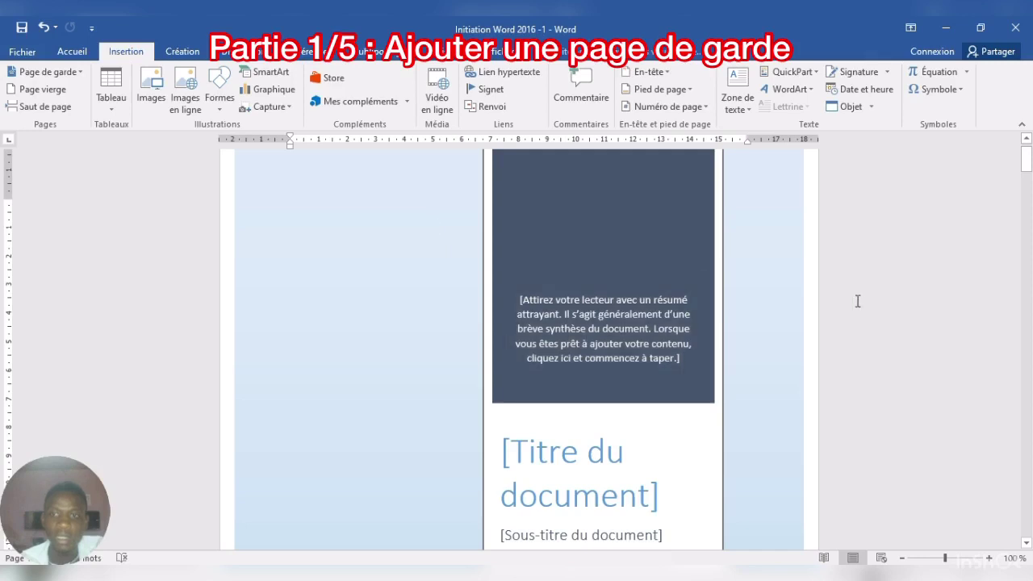
drag(1028, 170, 1027, 184)
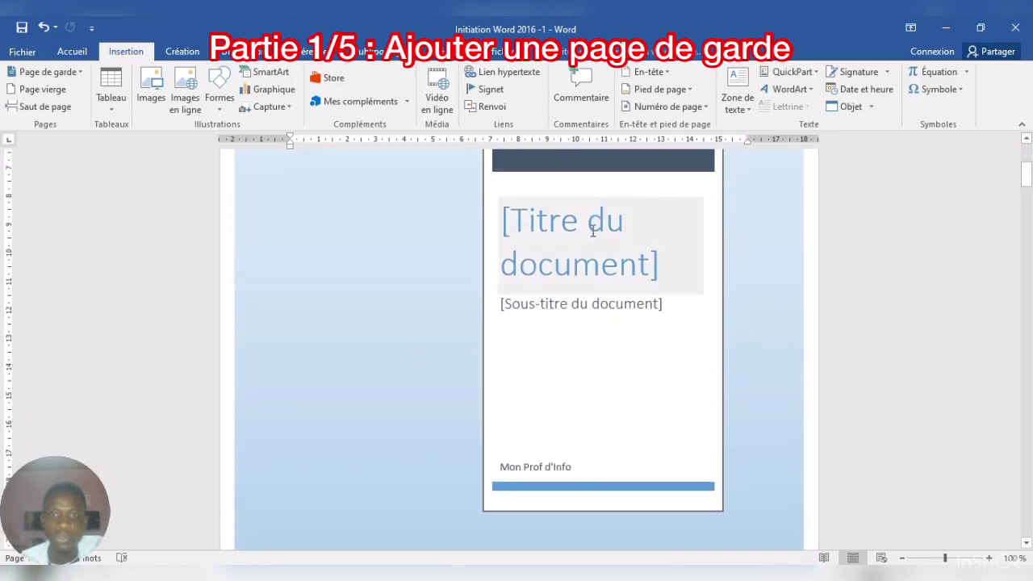
click(580, 248)
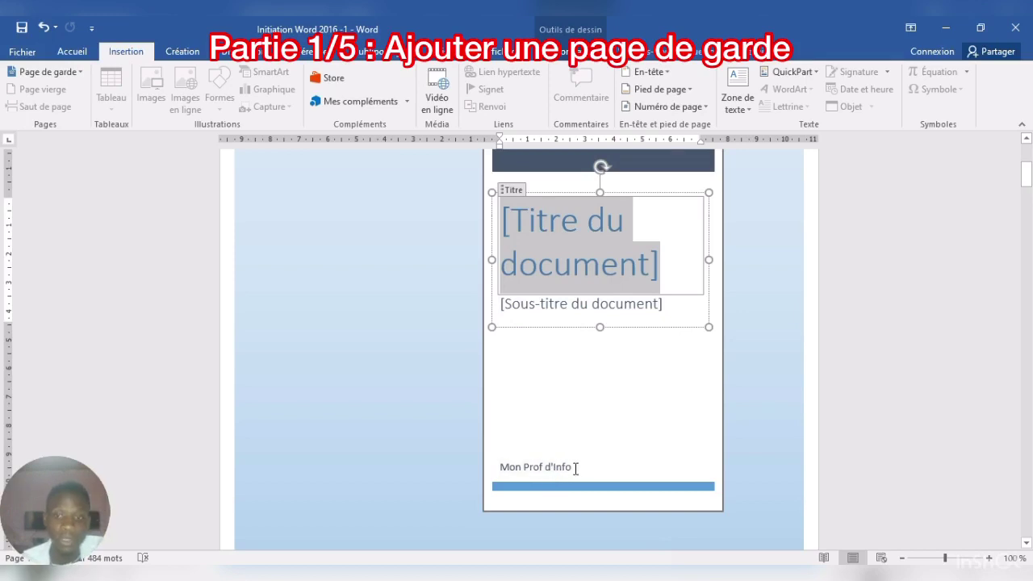
click(750, 254)
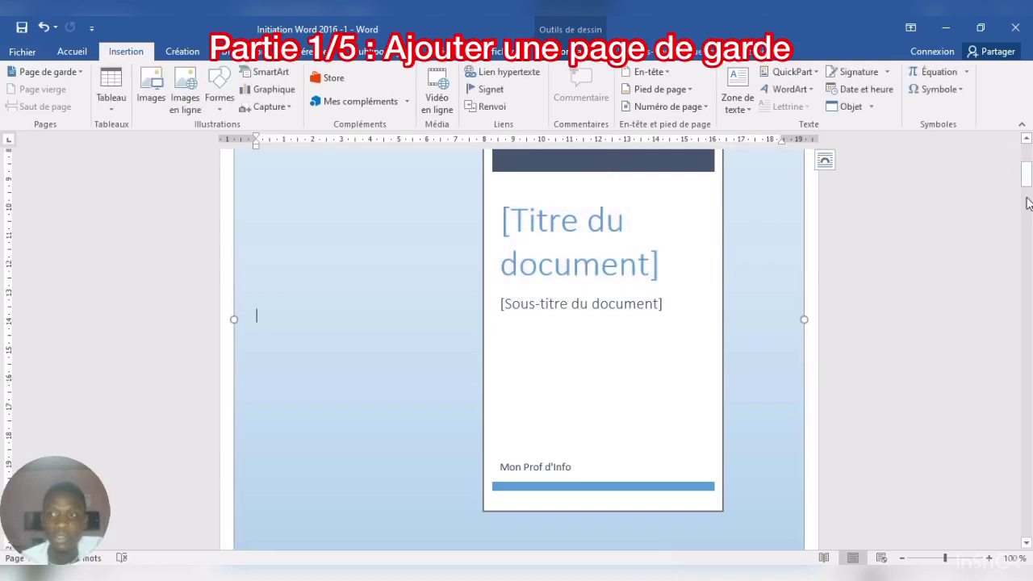
drag(1028, 179, 1028, 199)
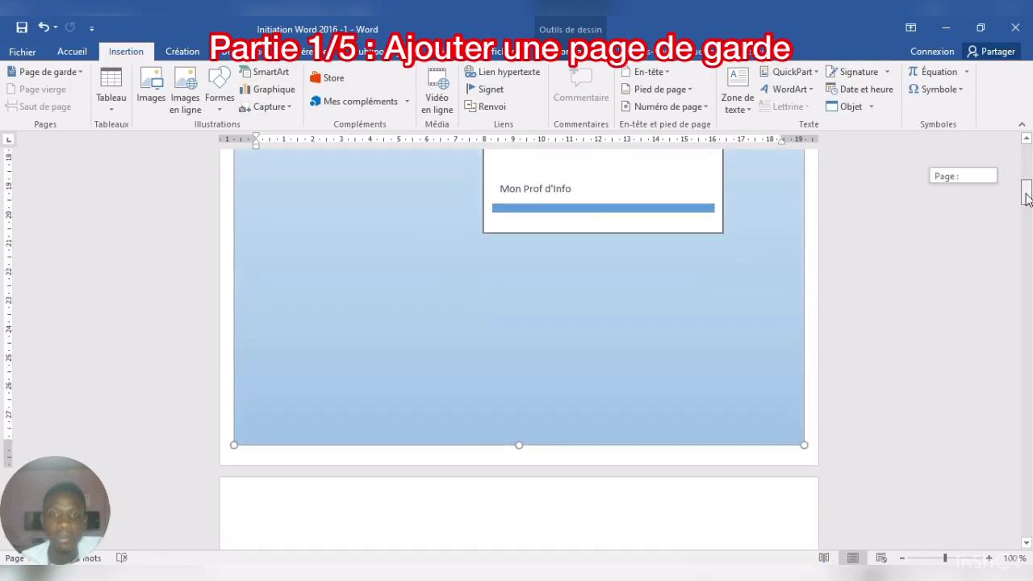
mouse_move(1028, 200)
mouse_down()
mouse_move(1011, 441)
mouse_move(767, 429)
mouse_up()
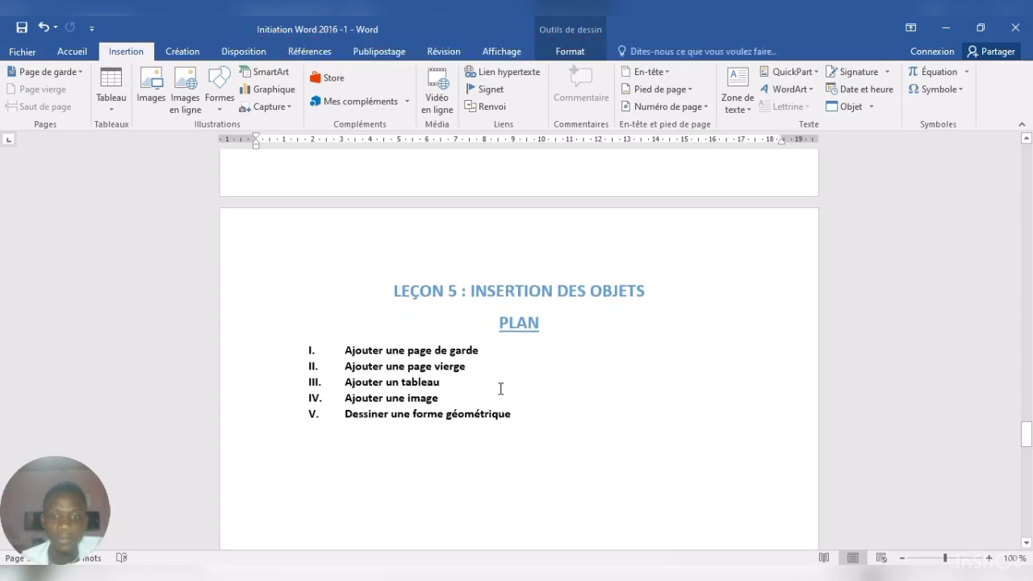
click(467, 367)
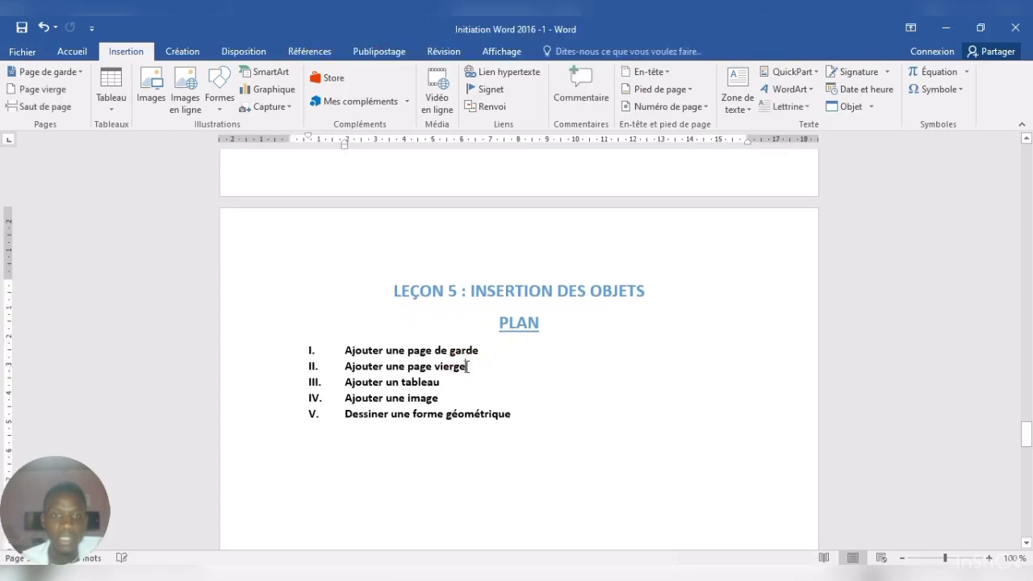
click(296, 440)
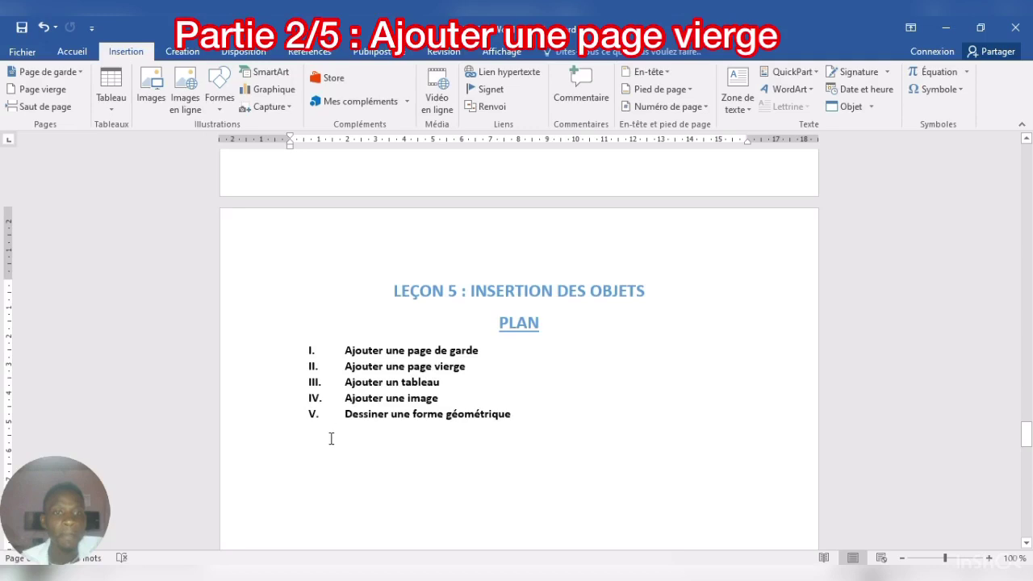
Step: Try a blank page after 'Ajouter une page de garde', then undo it
click(488, 355)
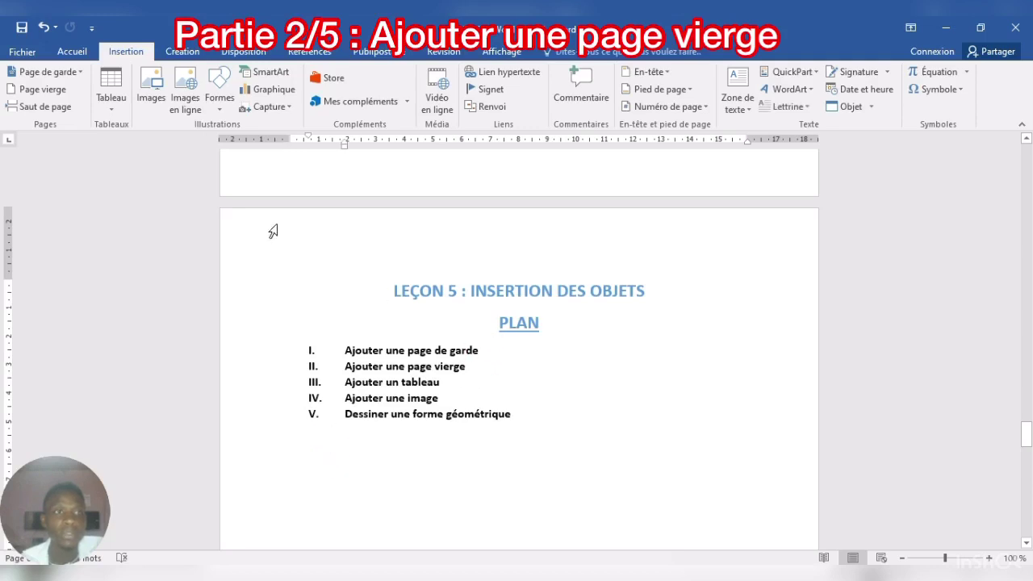
click(63, 94)
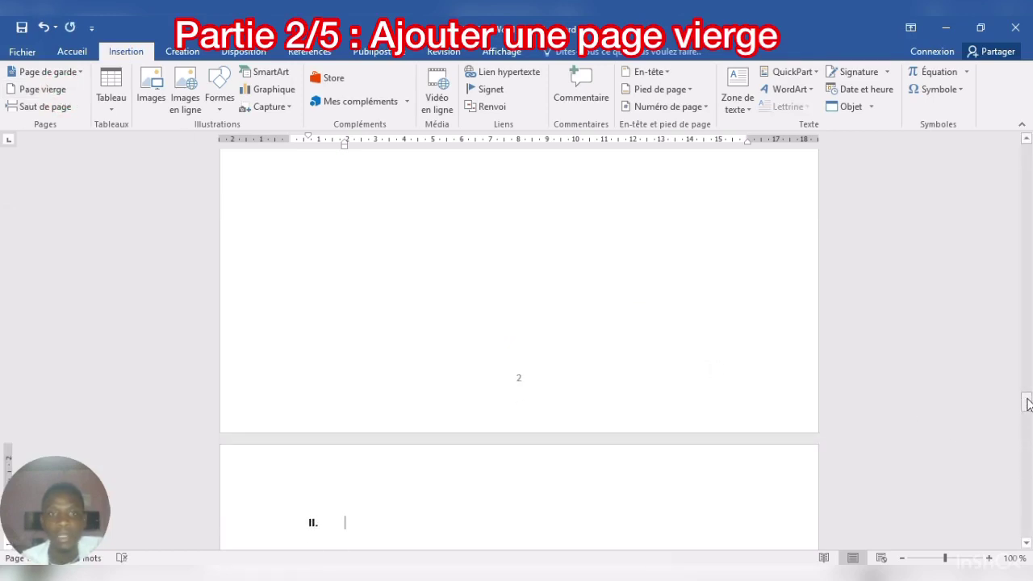
mouse_move(1024, 404)
mouse_down()
mouse_move(1026, 450)
mouse_move(1021, 387)
mouse_up()
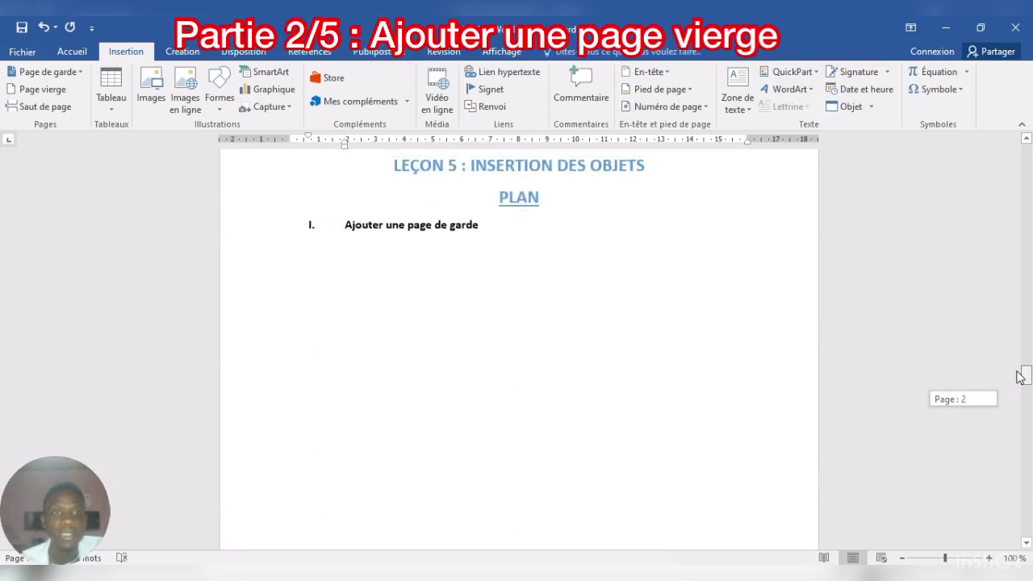
drag(1020, 387, 1003, 459)
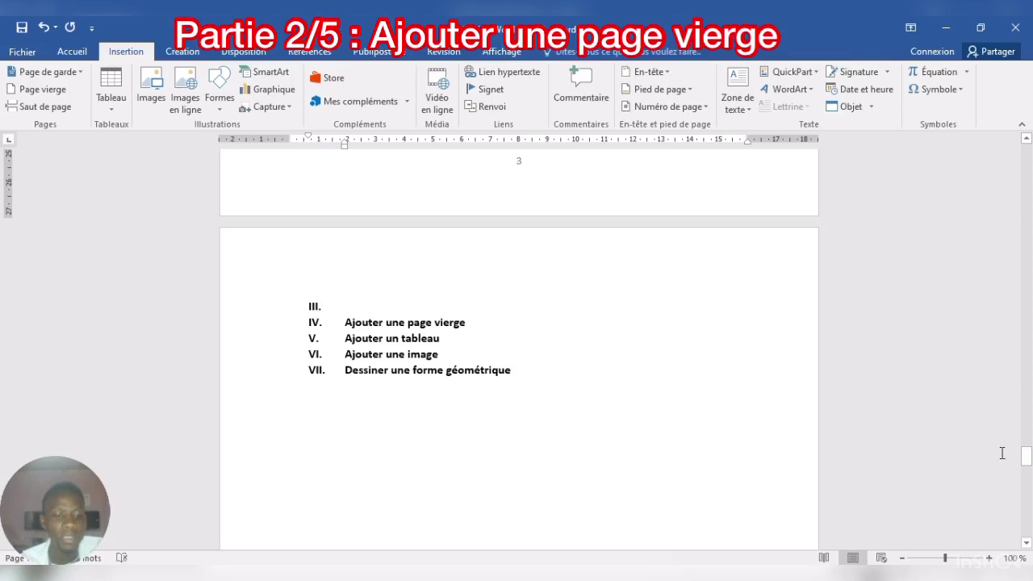
key(ctrl+z)
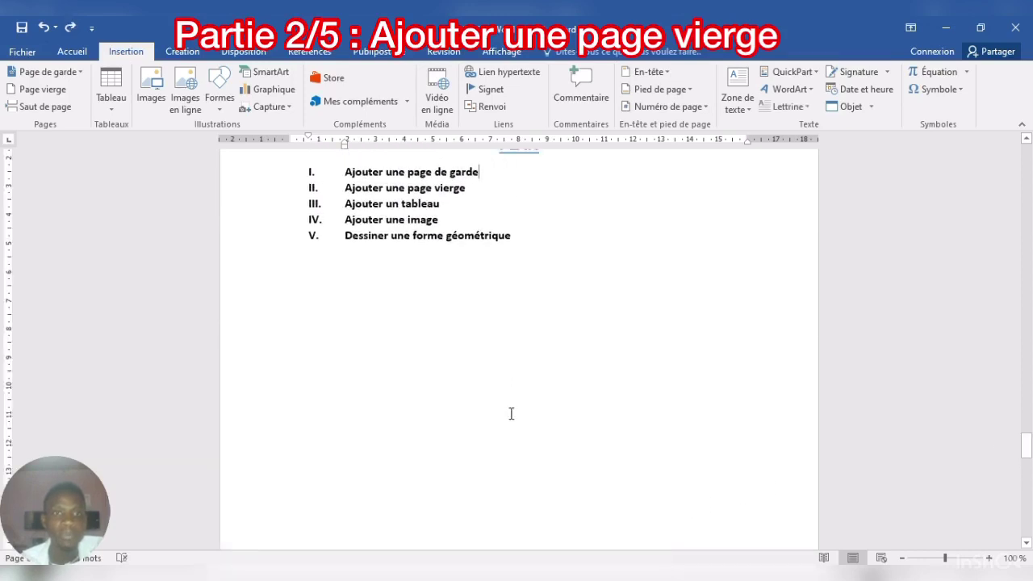
Step: Add a Page vierge below the plan list and check it before returning to the list
click(384, 281)
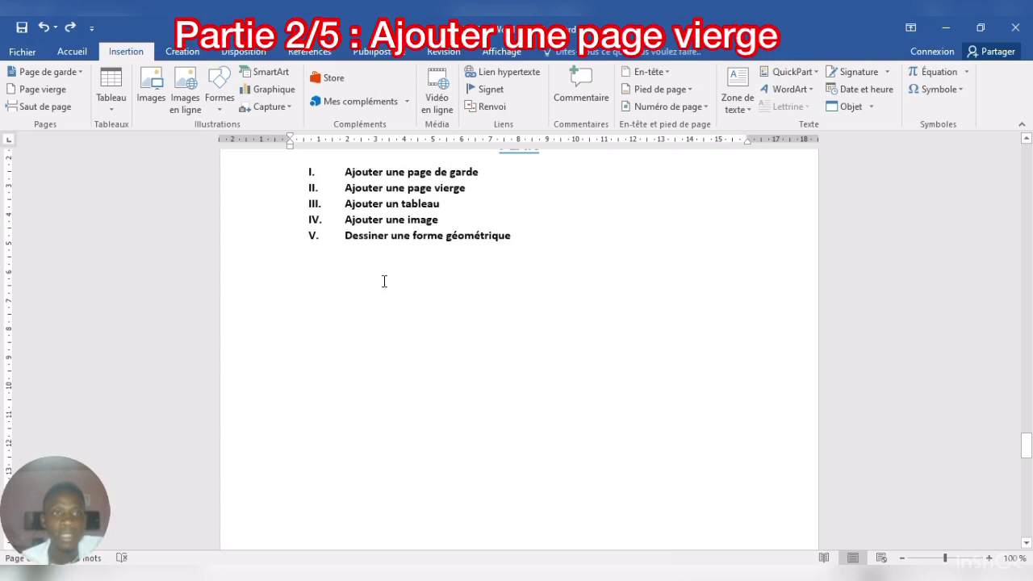
click(43, 90)
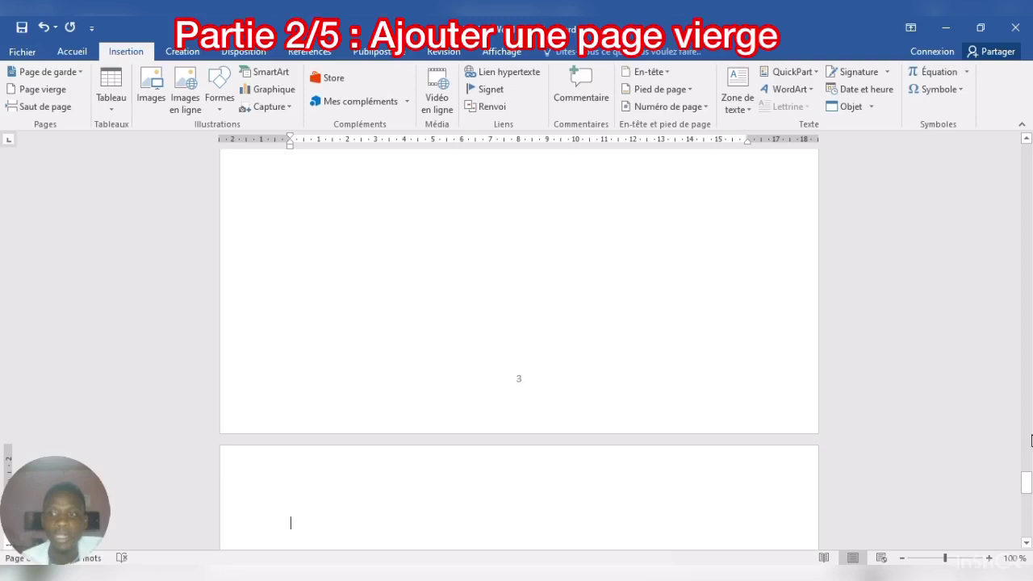
mouse_move(1026, 483)
mouse_down()
mouse_move(1026, 521)
mouse_move(1022, 403)
mouse_move(1001, 544)
mouse_up()
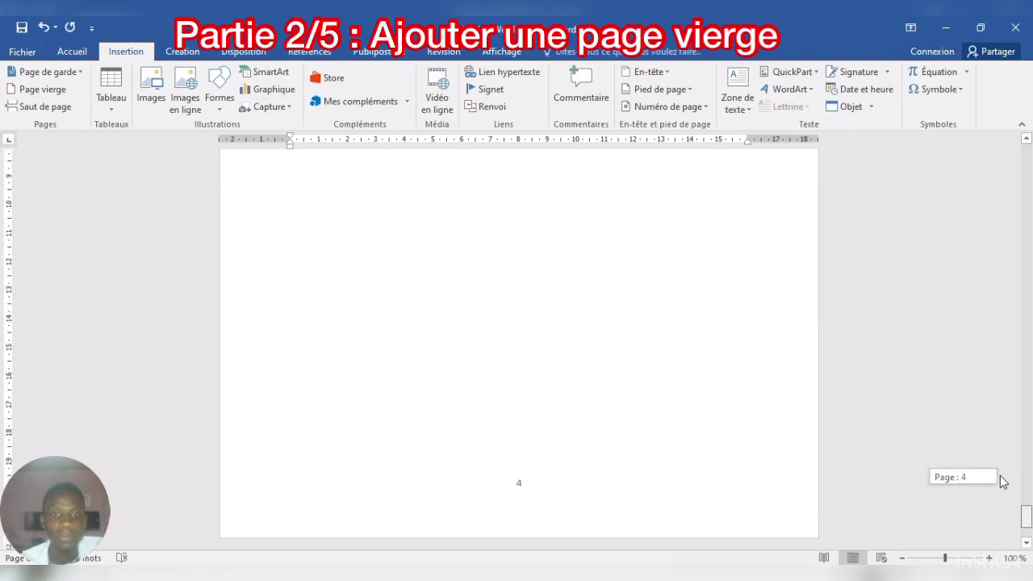
drag(1001, 482, 1005, 464)
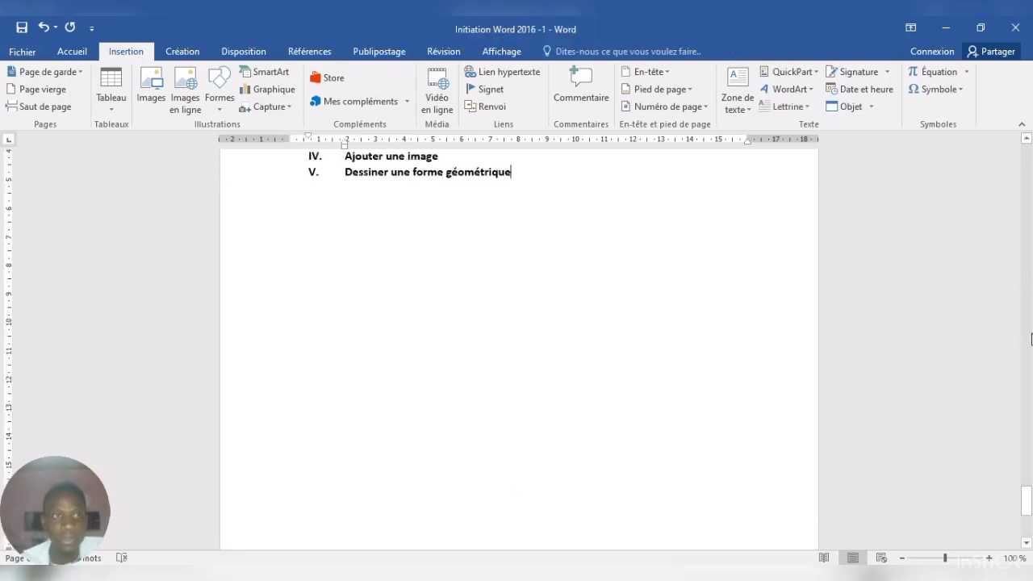
click(1027, 139)
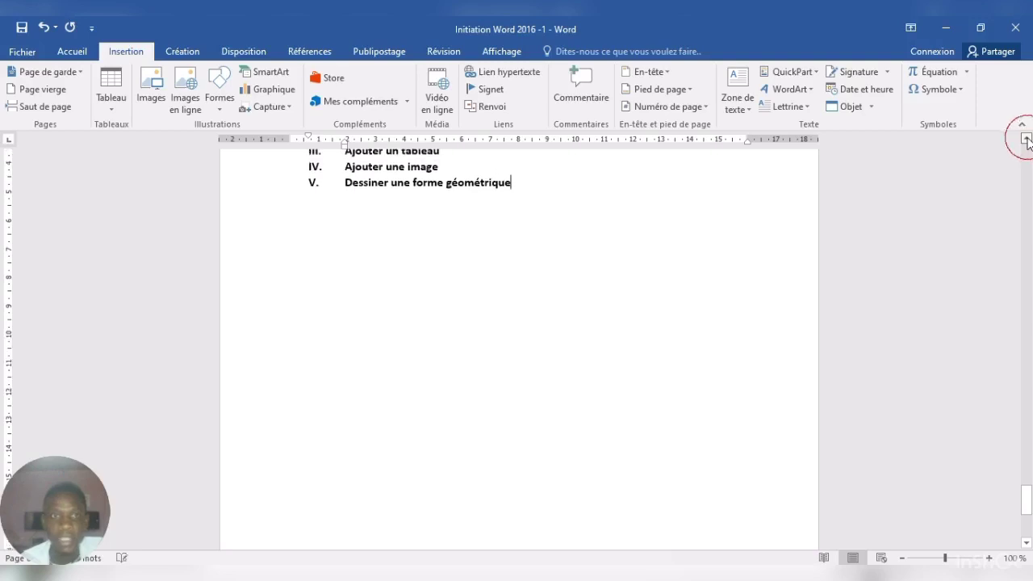
Step: Add an empty unnumbered line right after 'Ajouter un tableau'
click(1027, 139)
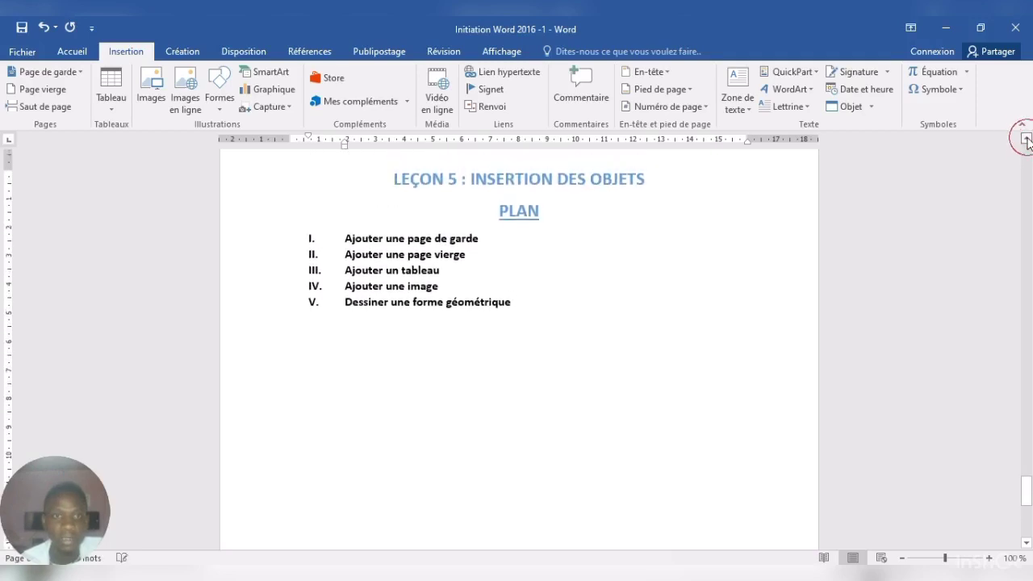
click(1027, 140)
click(1027, 140)
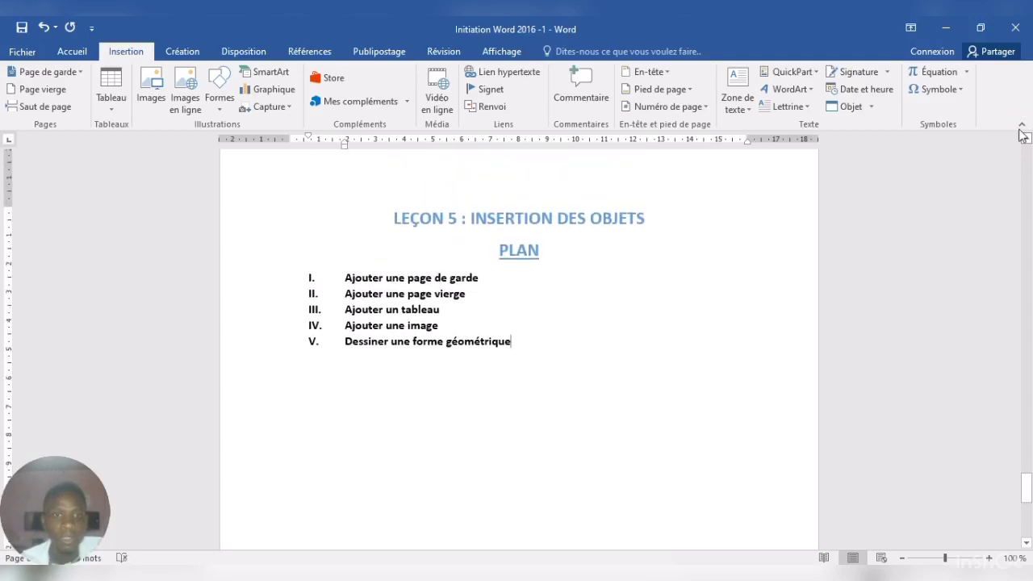
click(440, 309)
key(Return)
key(BackSpace)
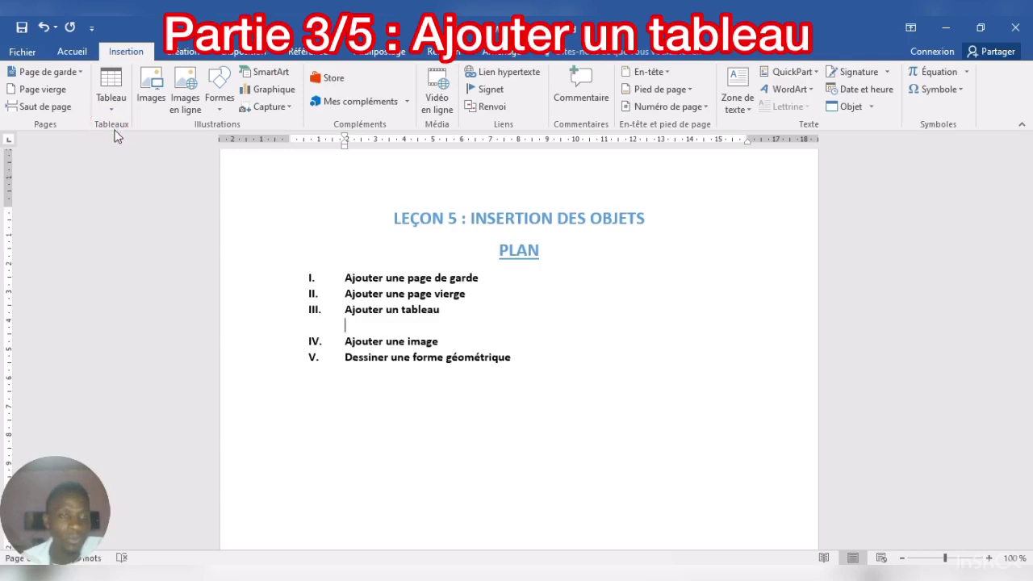
Step: Insert a 4x4 table under 'Ajouter un tableau', undoing an accidental move
click(117, 110)
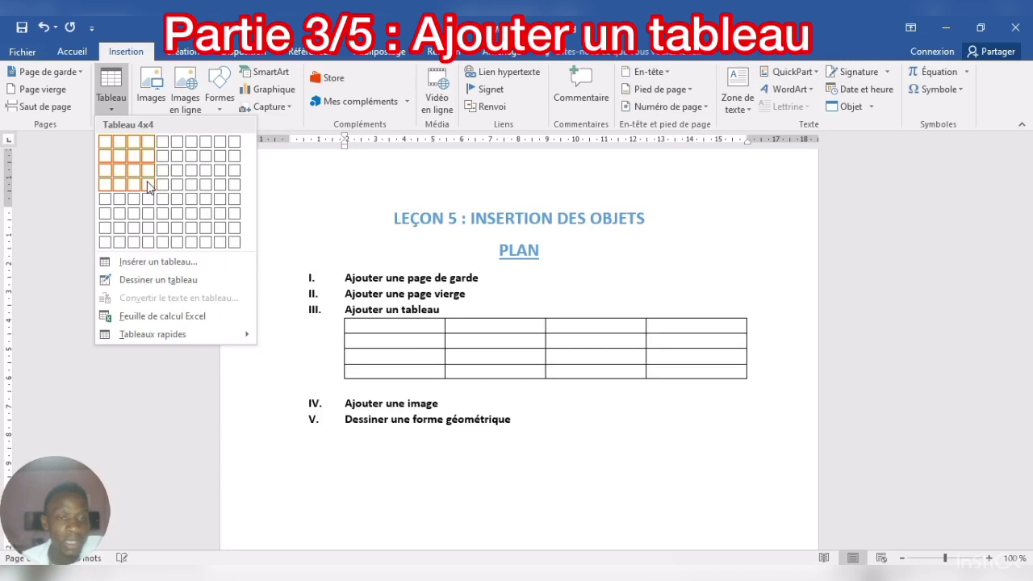
click(148, 186)
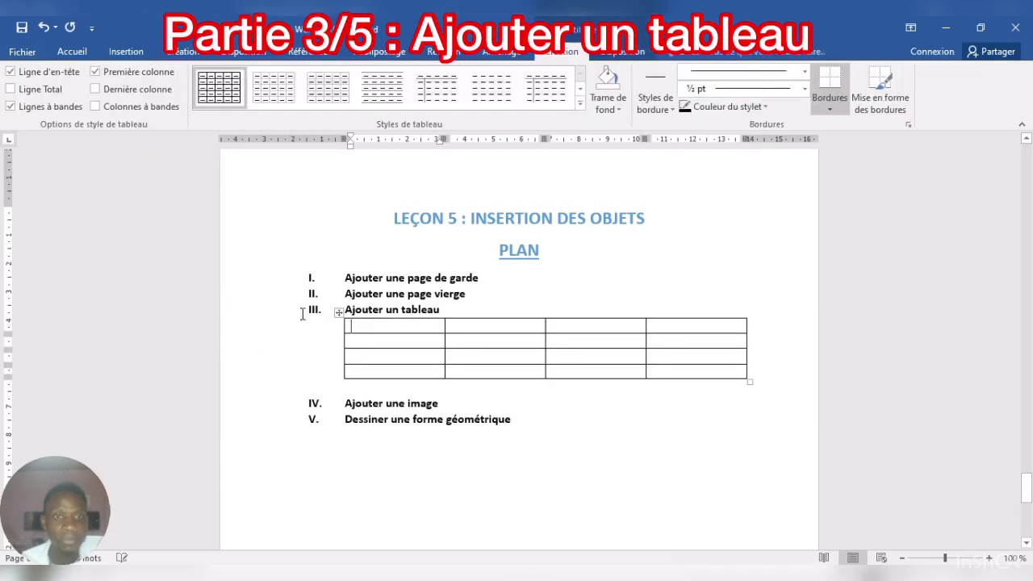
drag(339, 314, 307, 325)
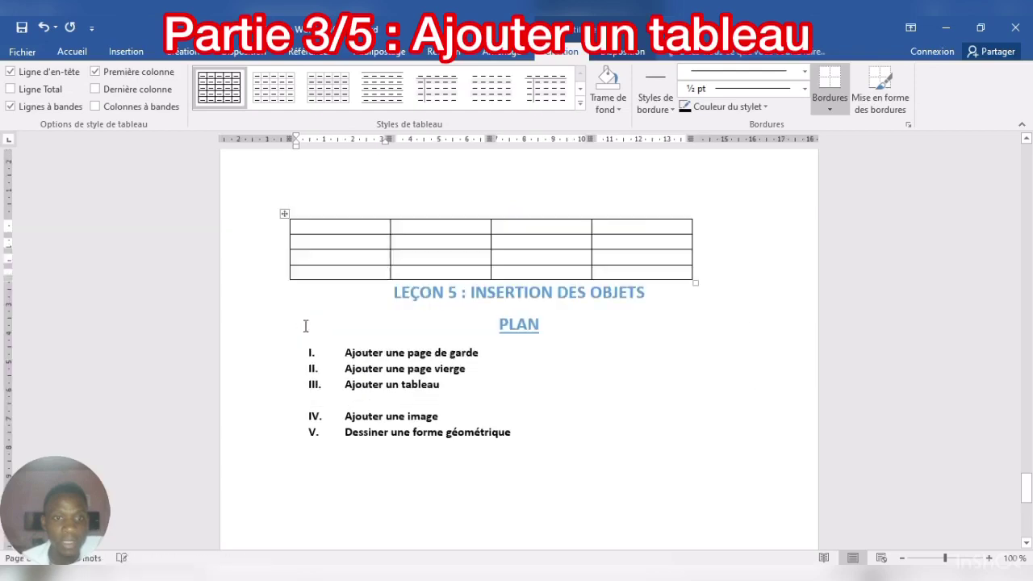
key(ctrl+z)
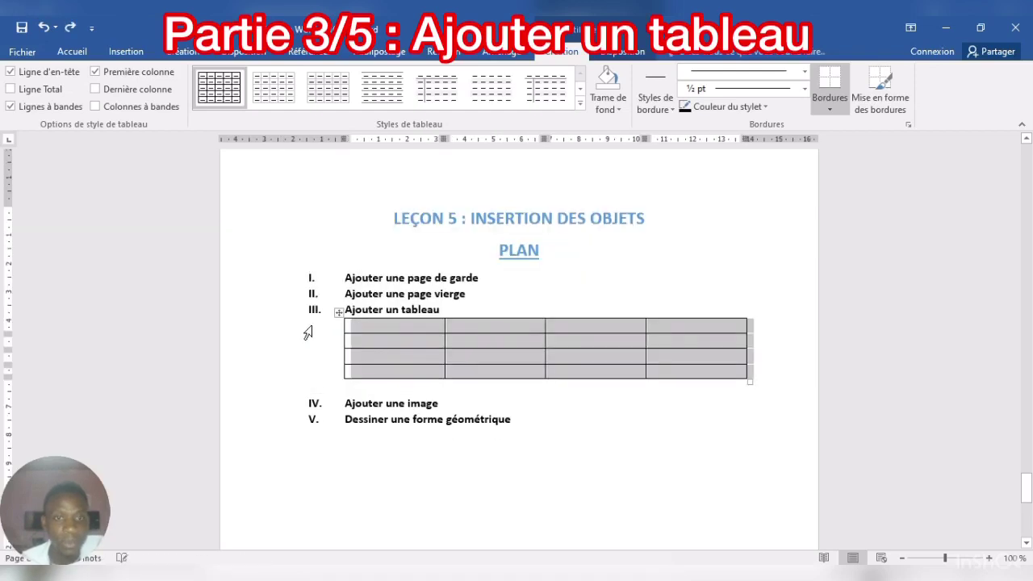
Step: Label the first row cells Colonne 1 through Colonne 4
click(399, 344)
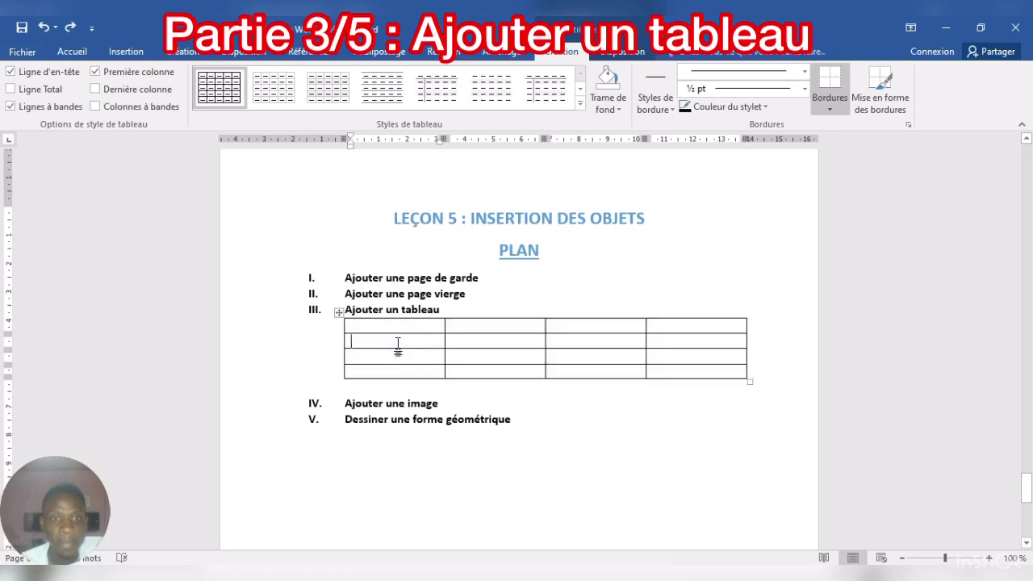
click(389, 327)
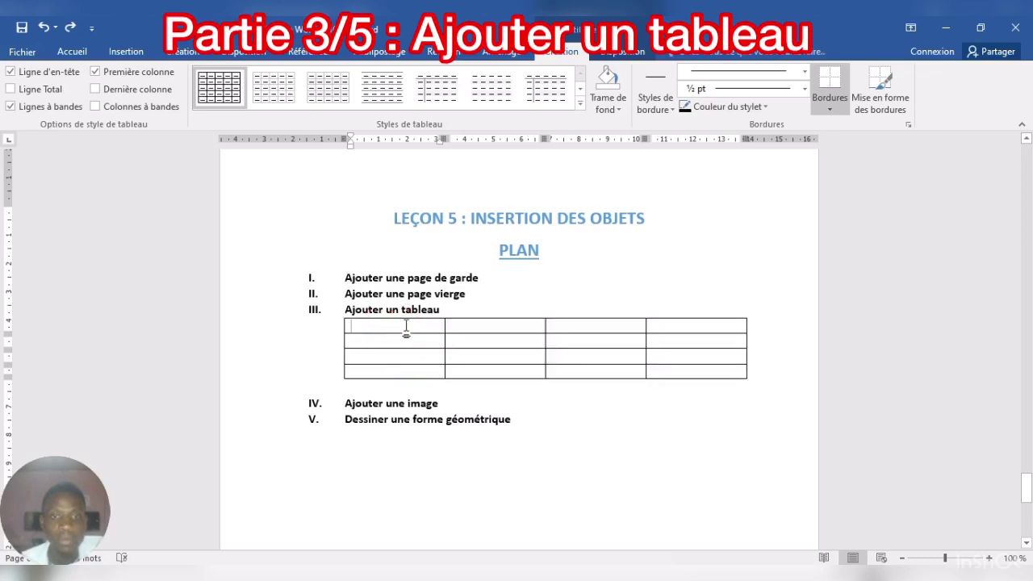
click(457, 327)
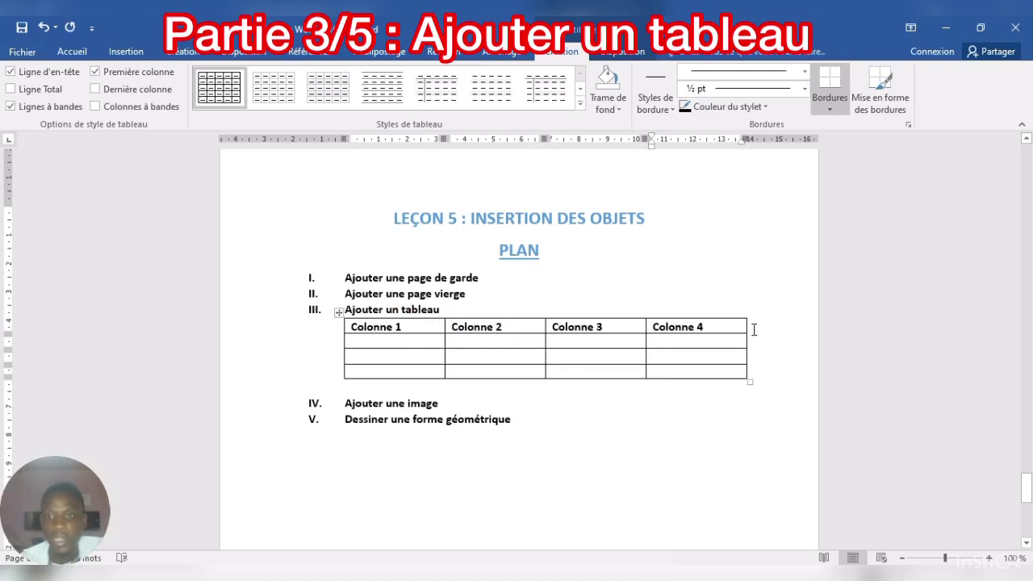
click(746, 323)
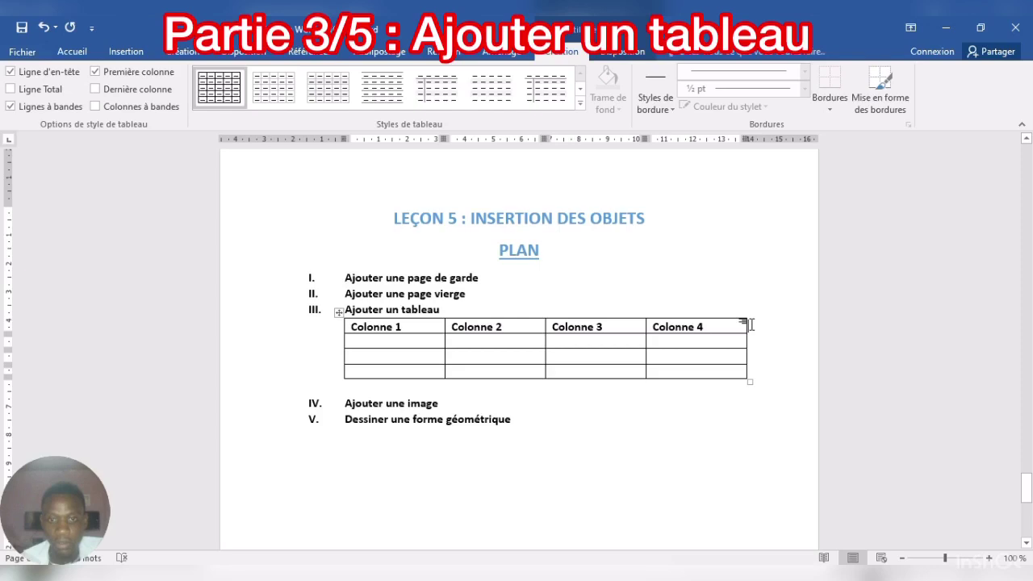
Step: Add two columns to the table, one on the right and one to its left
right_click(752, 325)
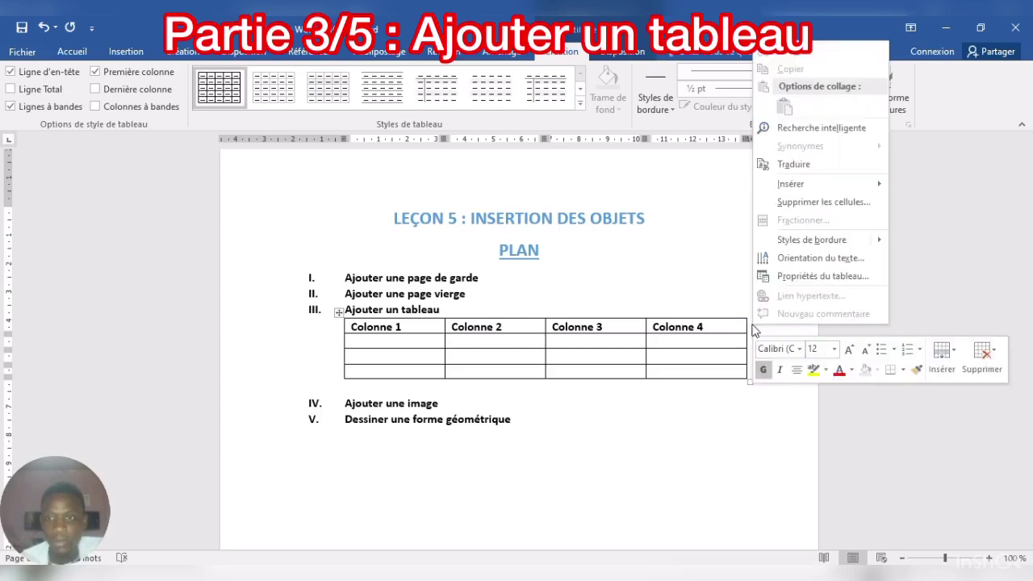
click(748, 325)
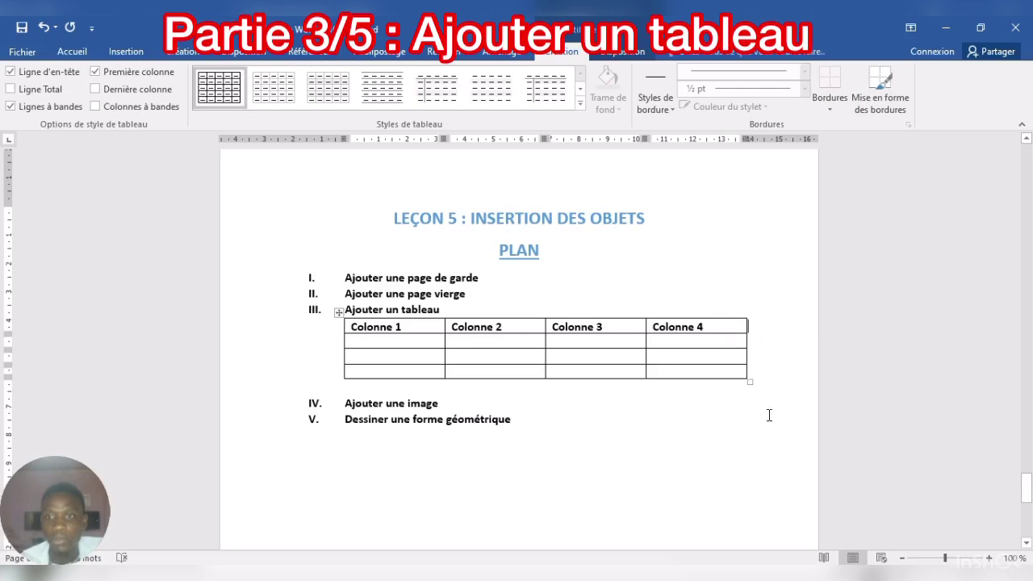
right_click(748, 327)
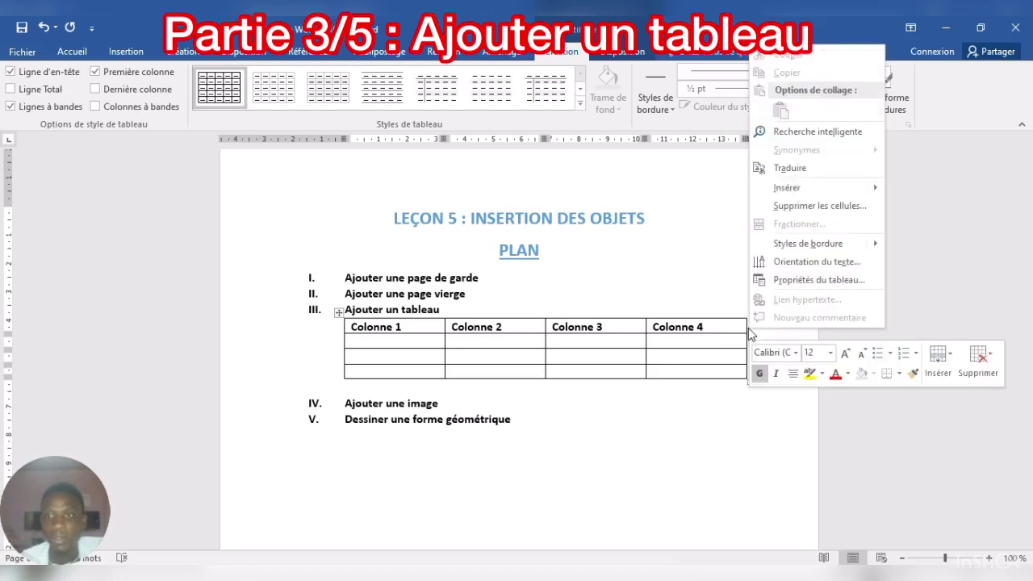
click(938, 363)
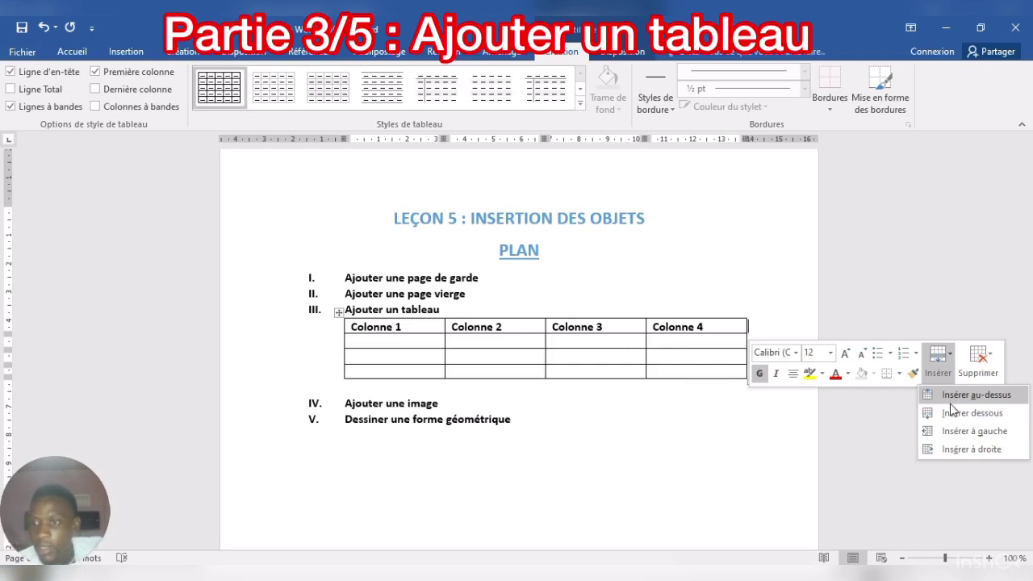
click(943, 449)
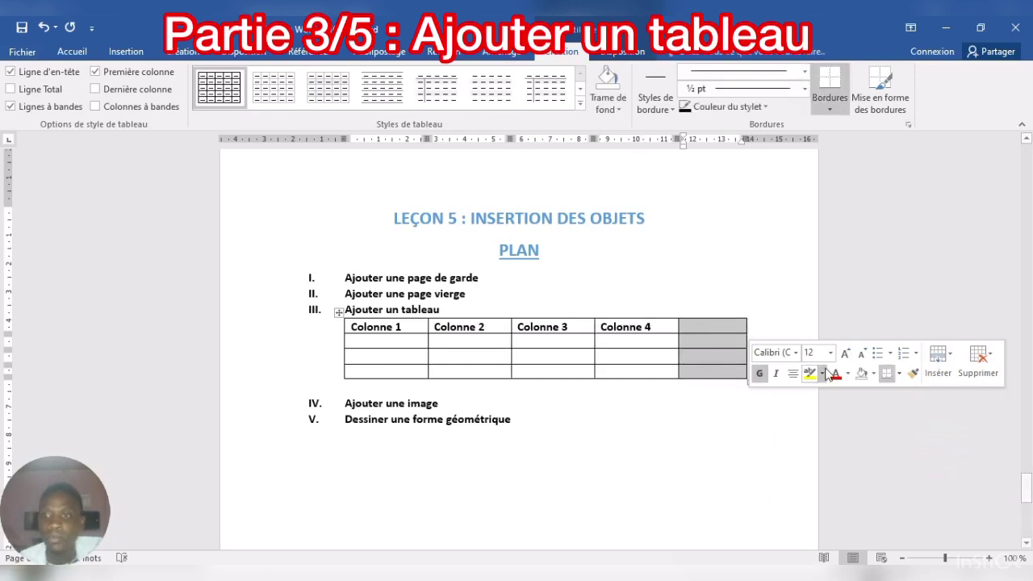
click(939, 365)
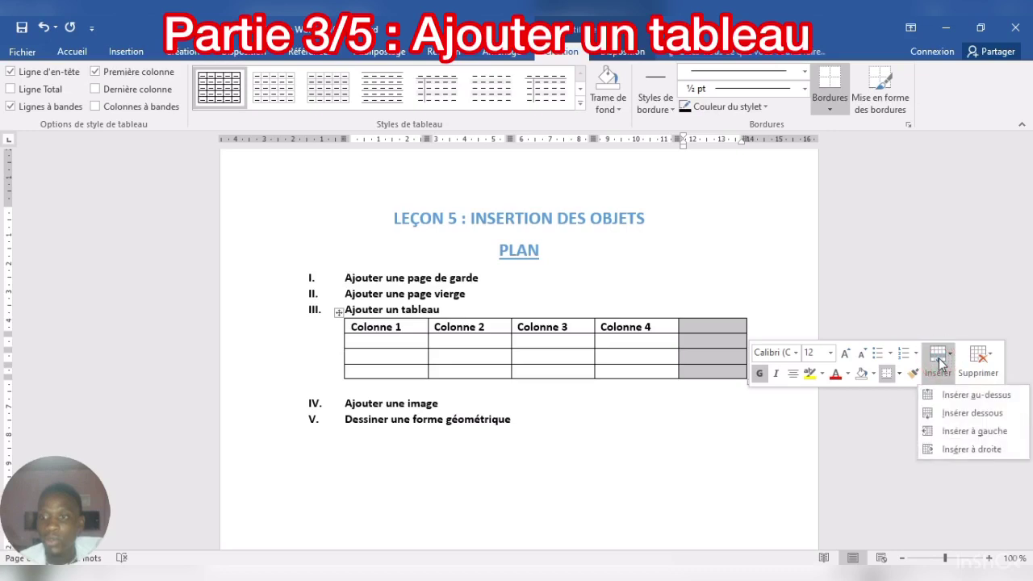
click(956, 438)
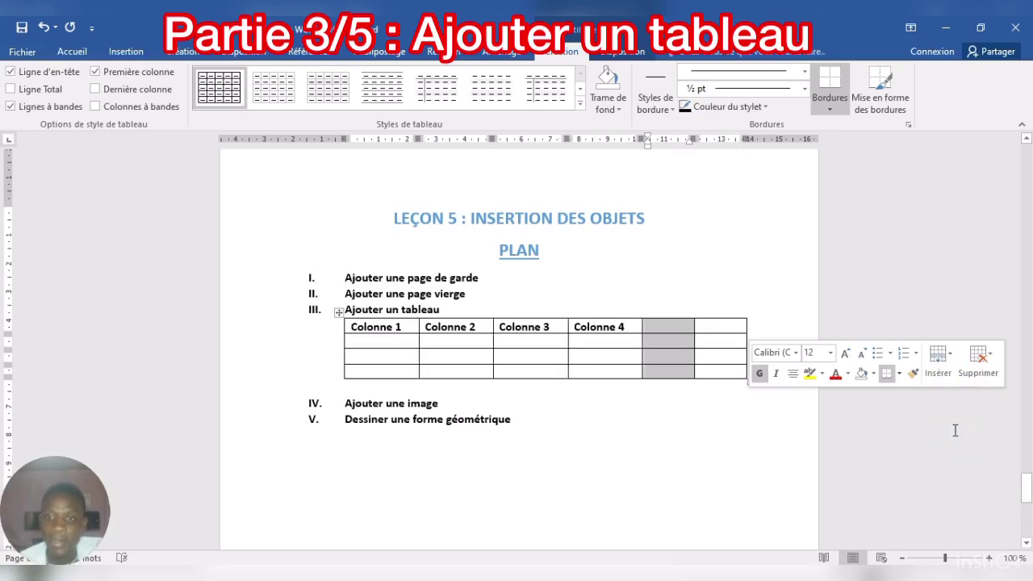
Step: Add empty rows above and below the Colonne header row
click(938, 359)
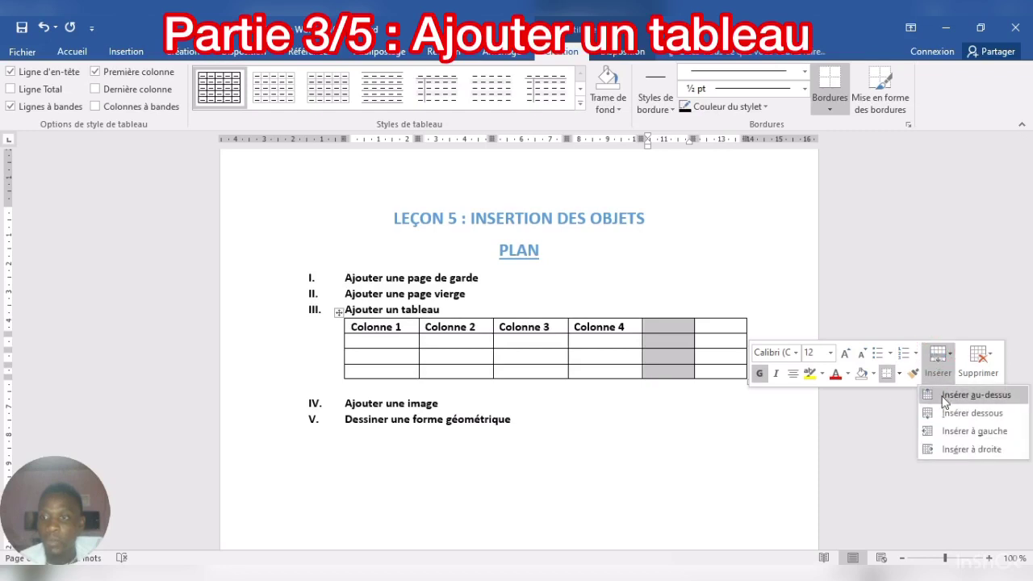
click(949, 396)
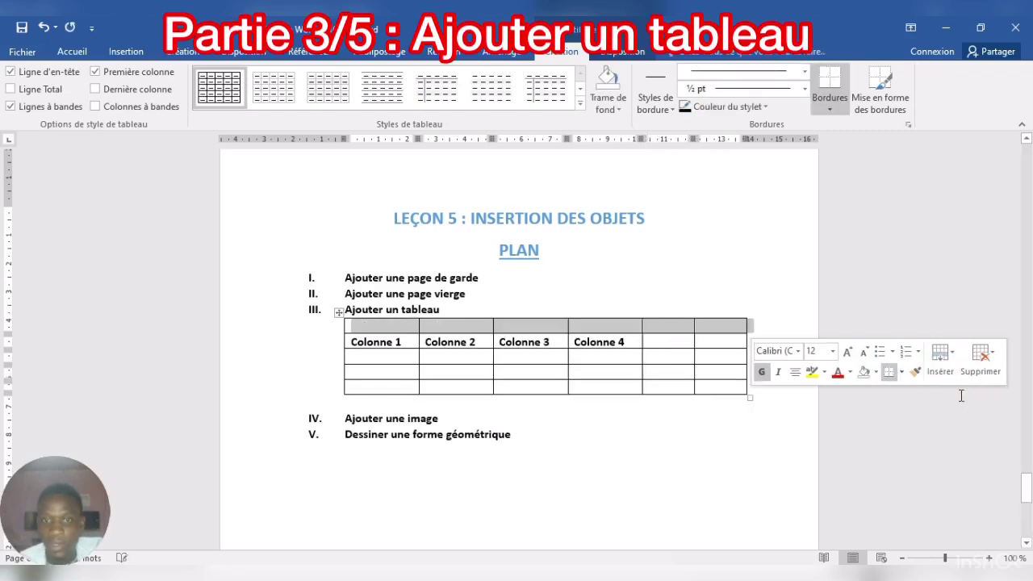
click(735, 345)
click(748, 342)
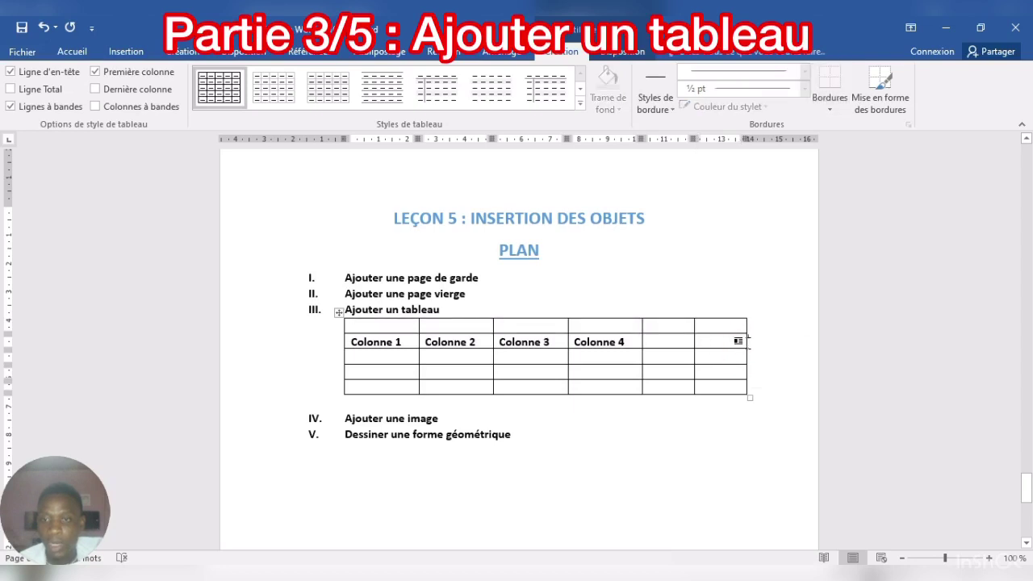
right_click(749, 342)
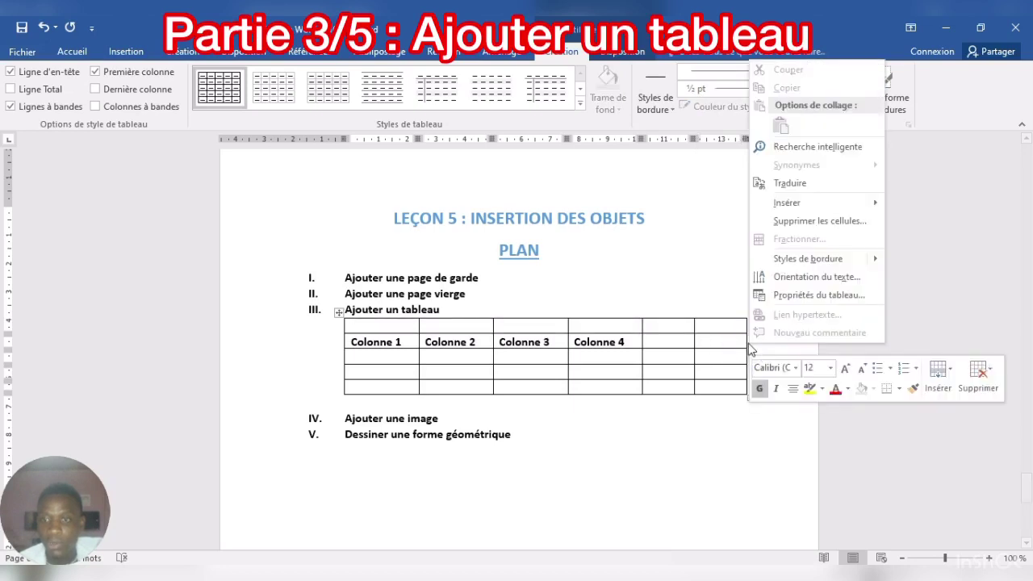
click(939, 386)
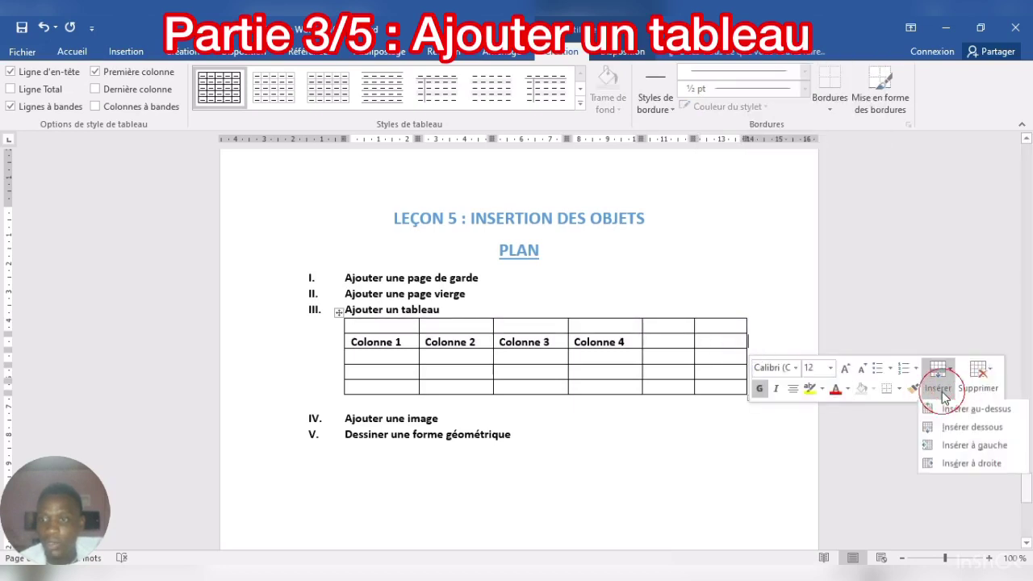
click(969, 429)
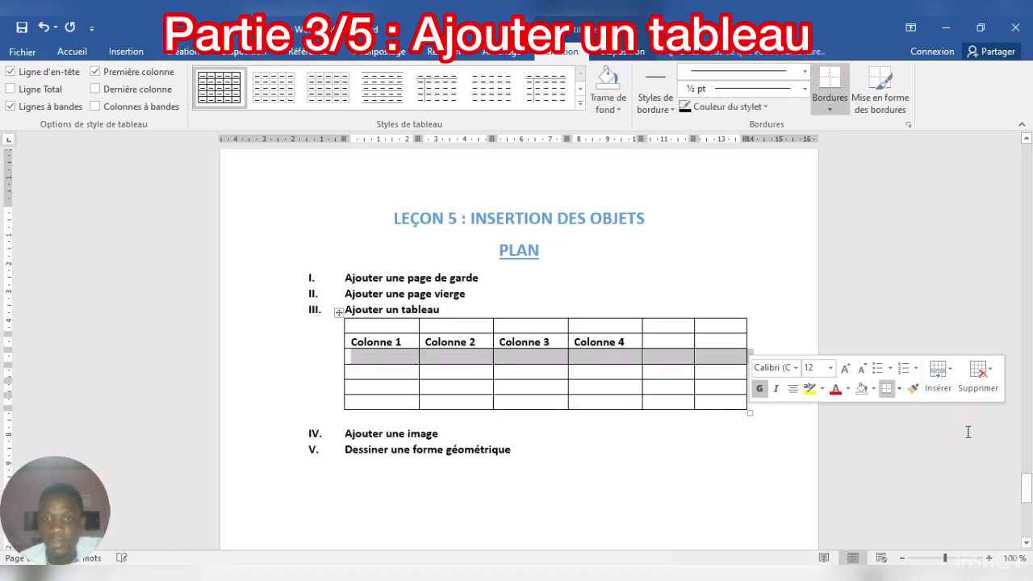
click(660, 433)
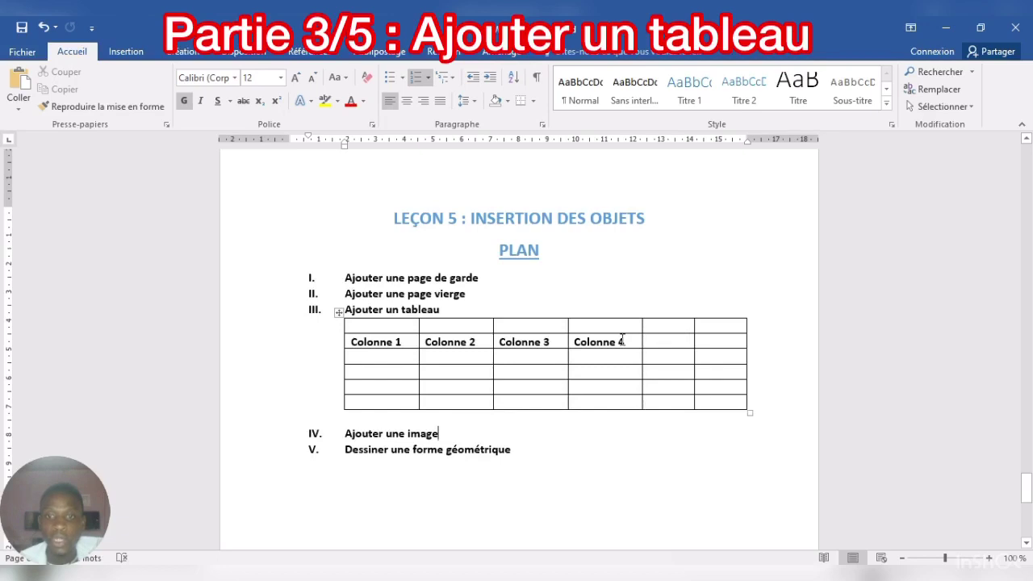
double_click(381, 326)
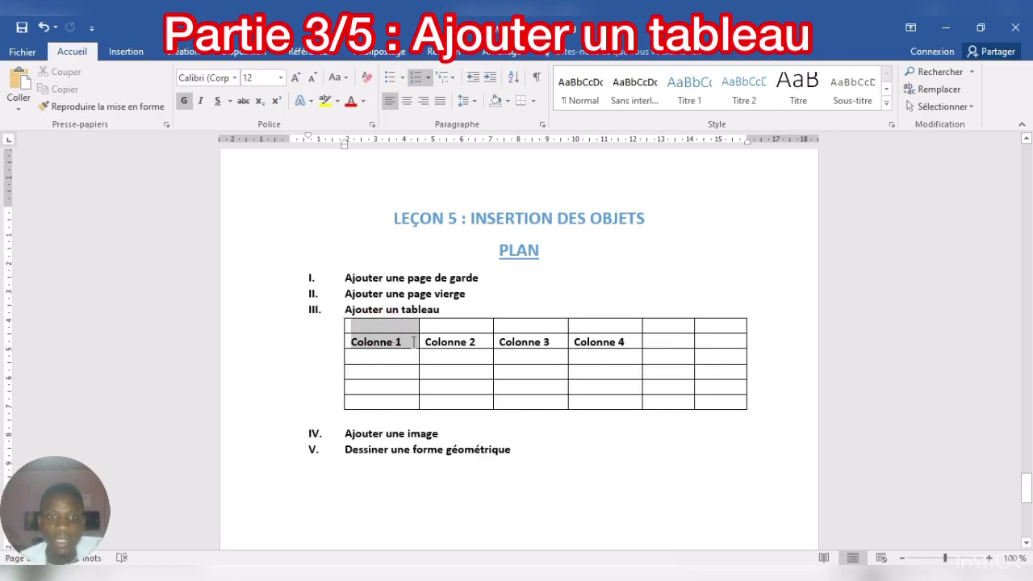
click(414, 342)
click(402, 328)
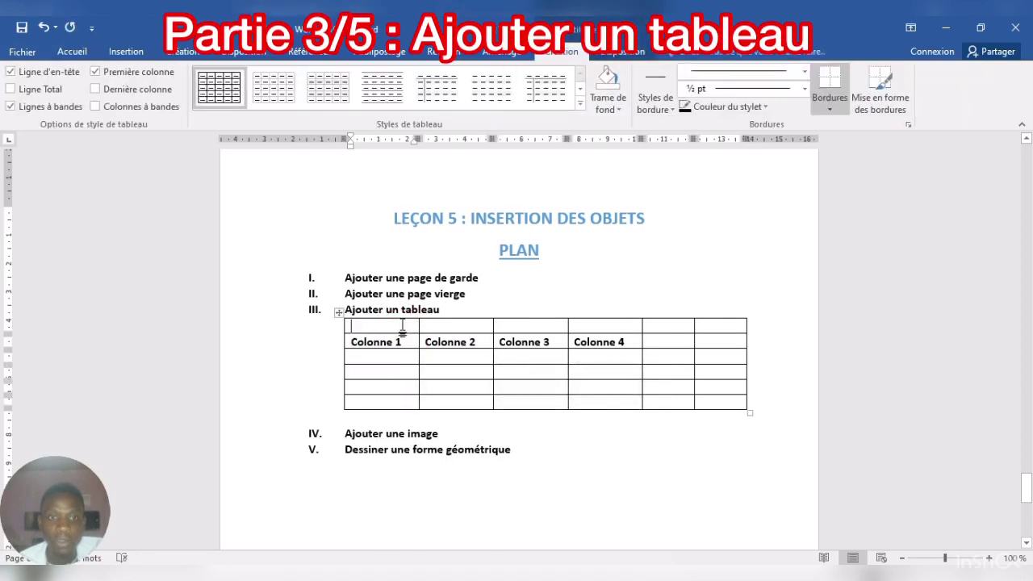
drag(402, 327, 432, 325)
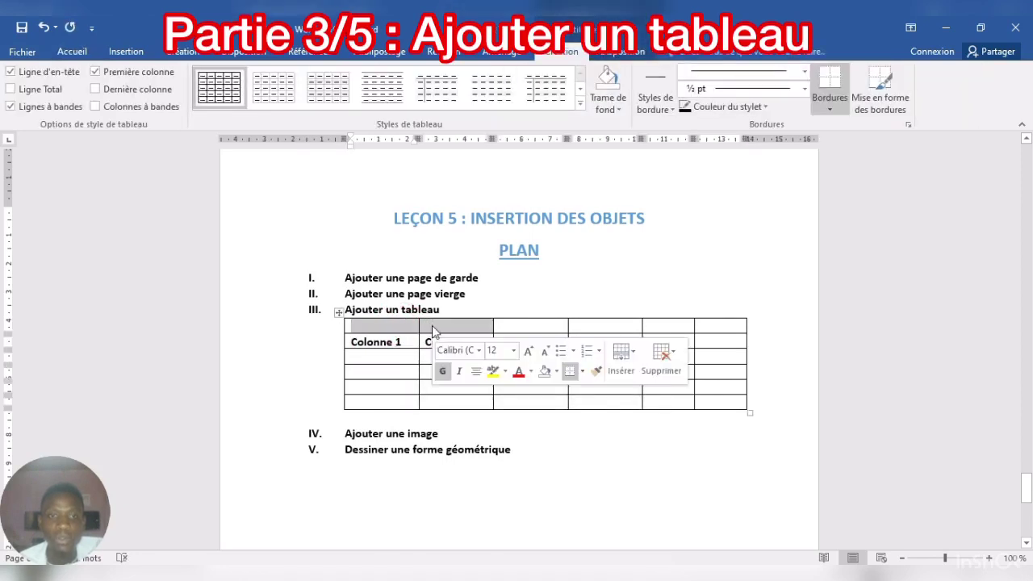
right_click(432, 325)
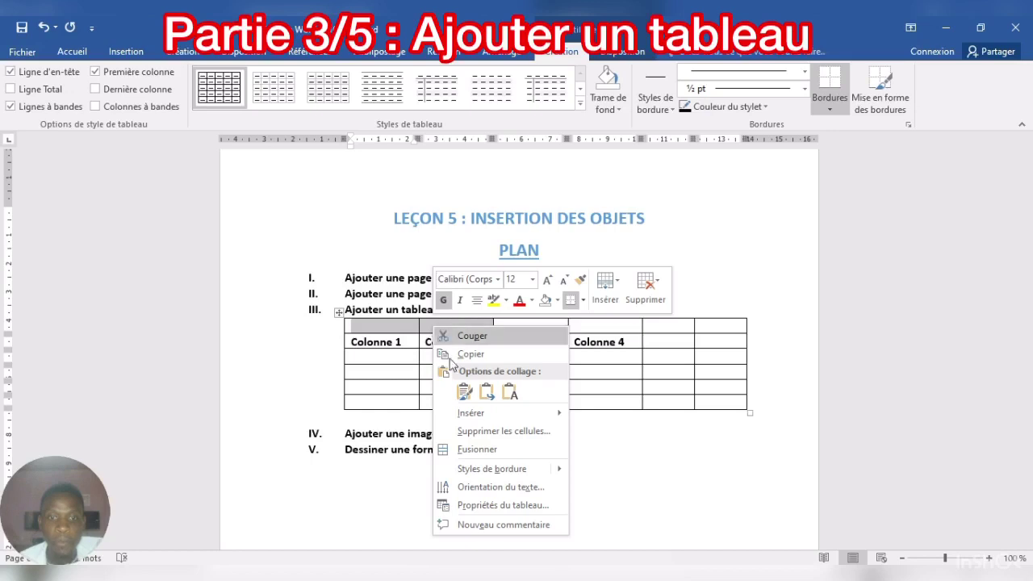
click(470, 450)
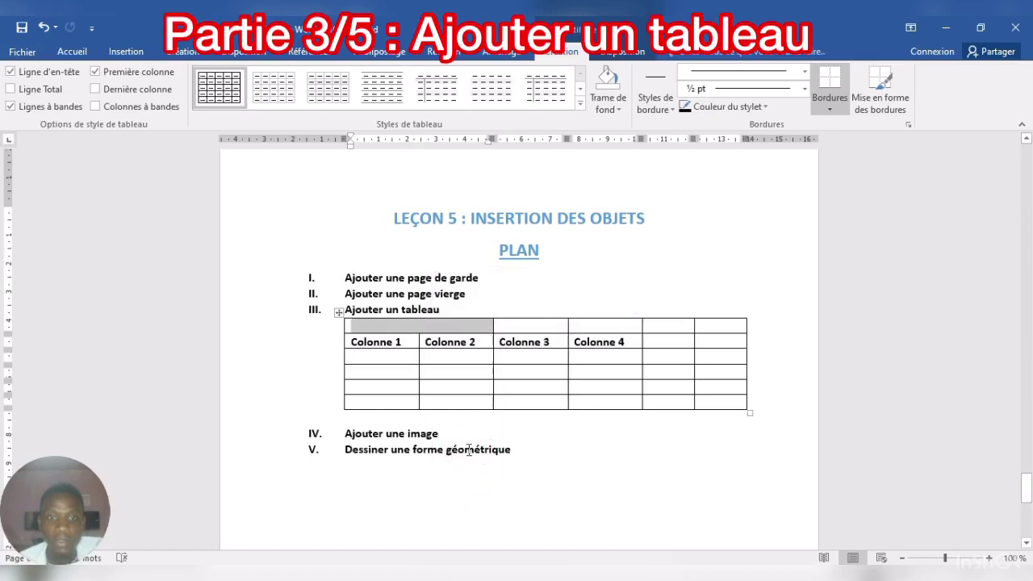
click(490, 358)
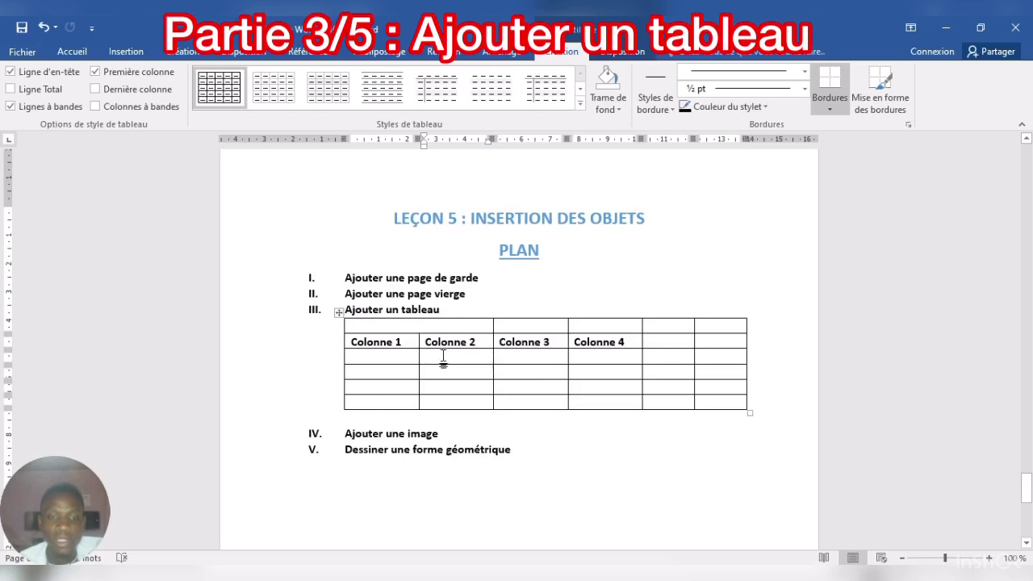
right_click(415, 327)
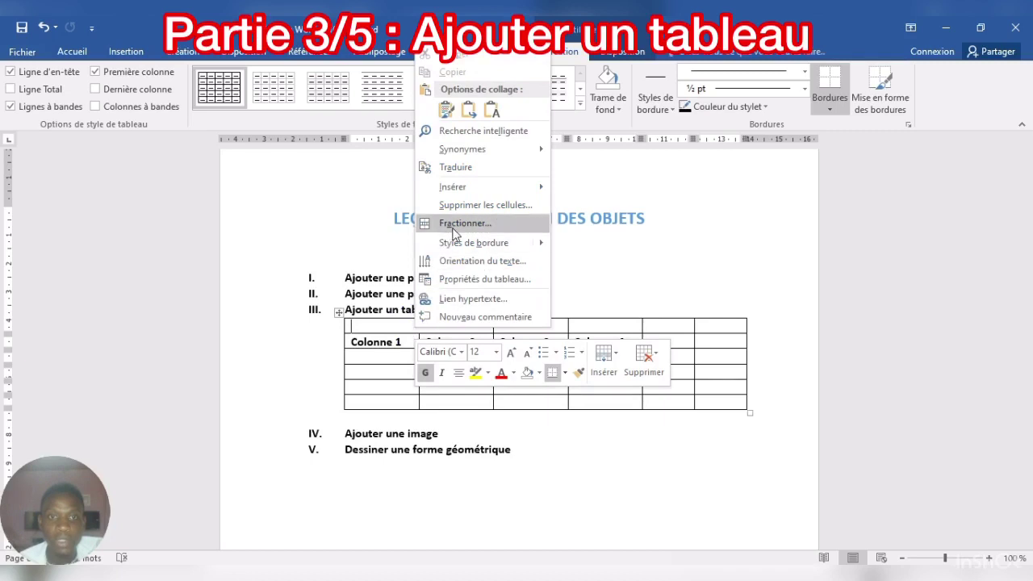
key(Escape)
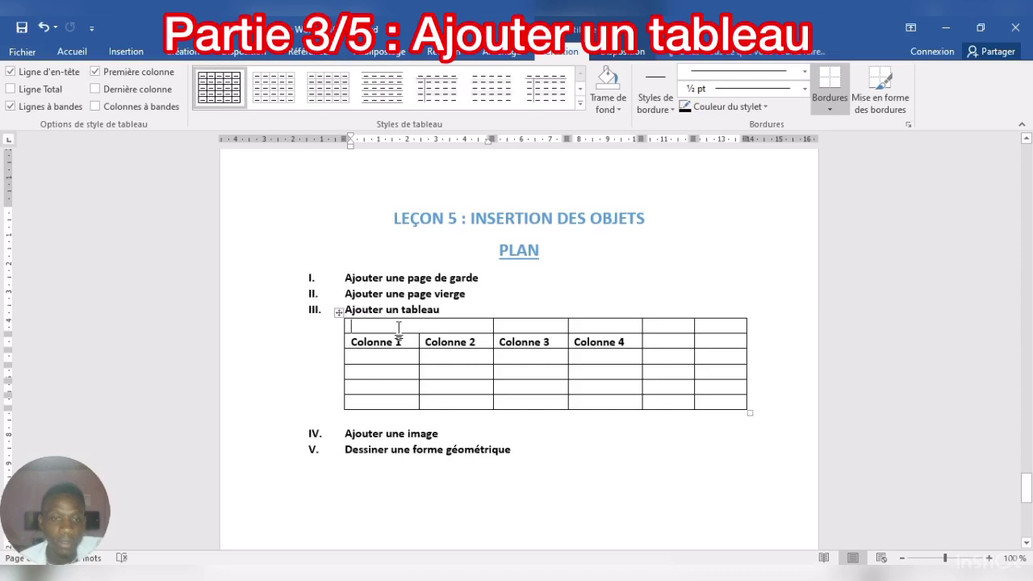
right_click(399, 331)
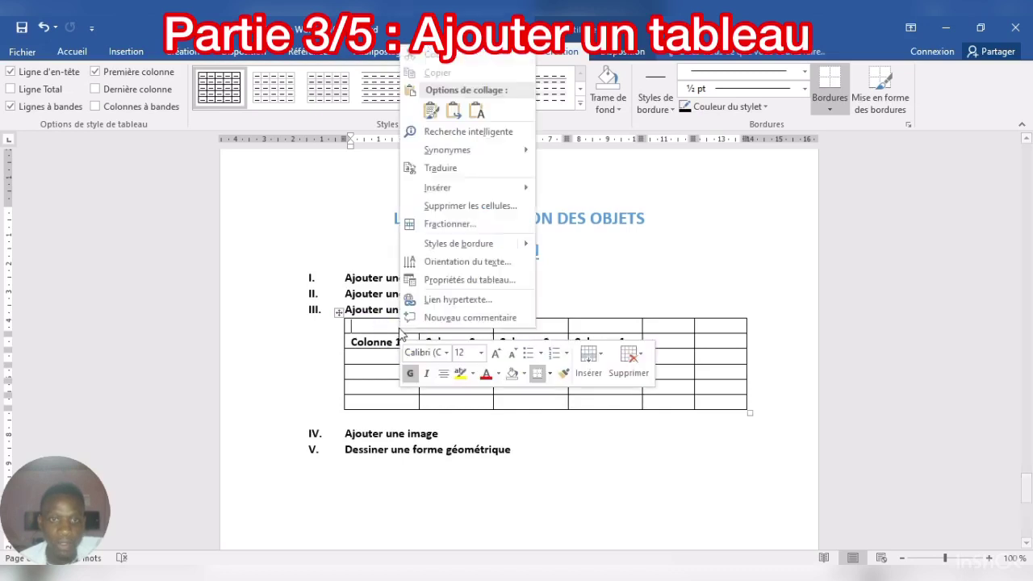
click(466, 224)
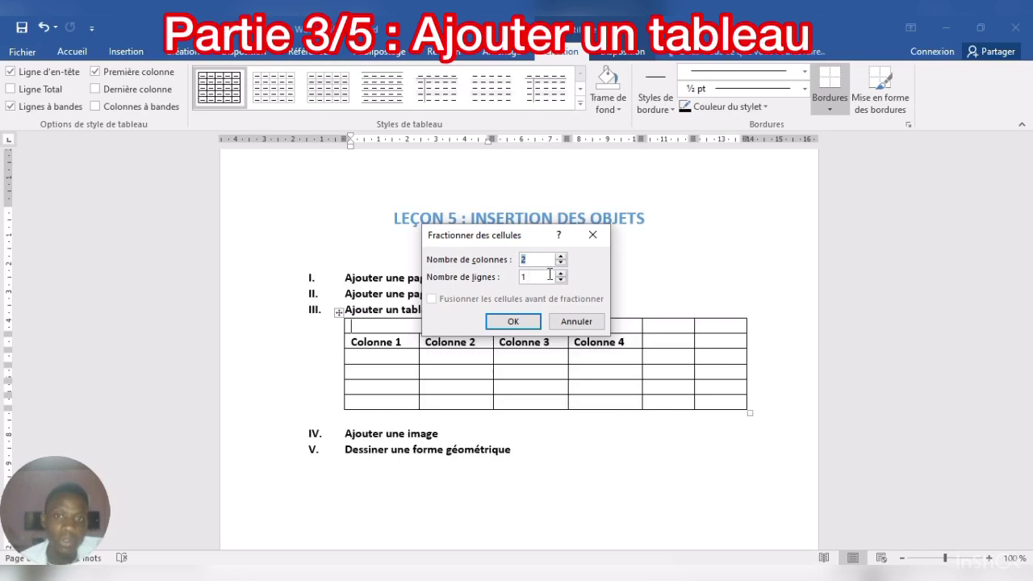
click(513, 321)
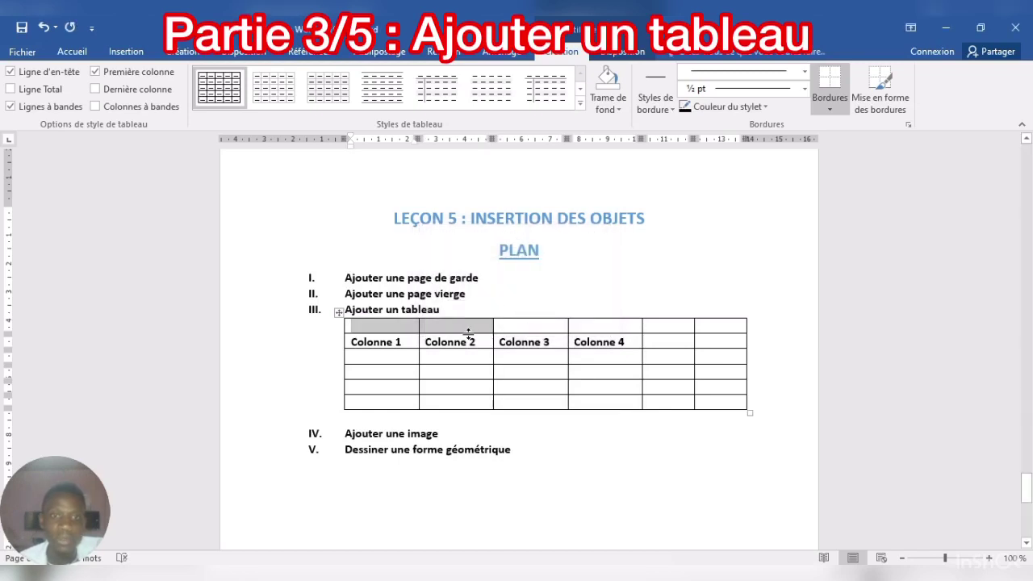
Step: Delete the table's last column, leaving five columns
click(468, 329)
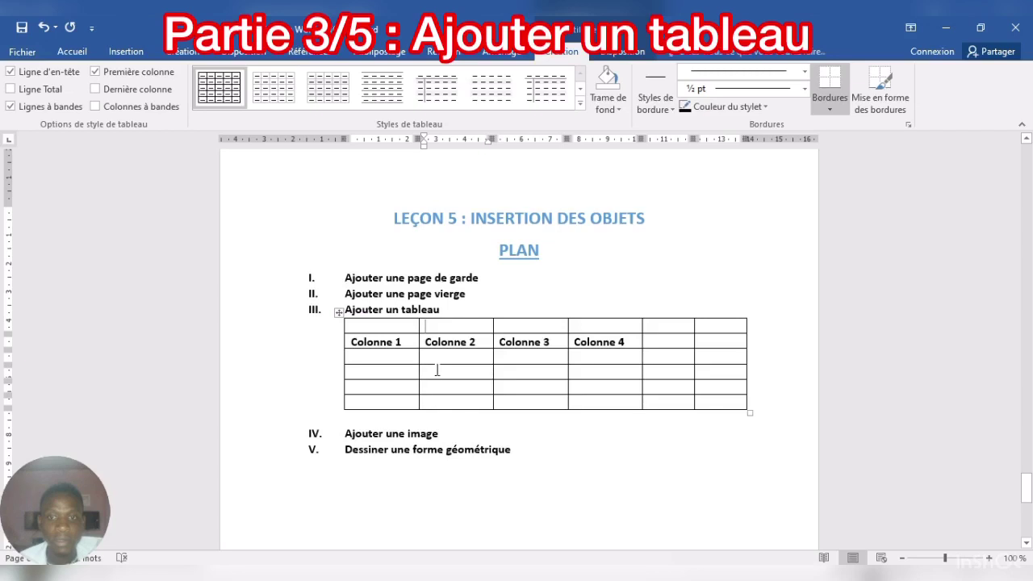
right_click(732, 401)
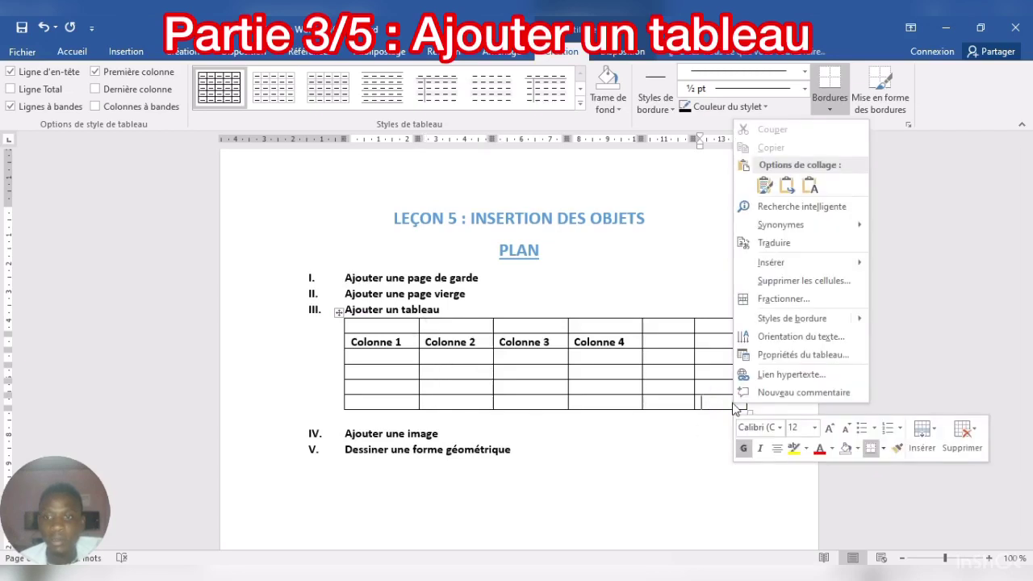
click(975, 434)
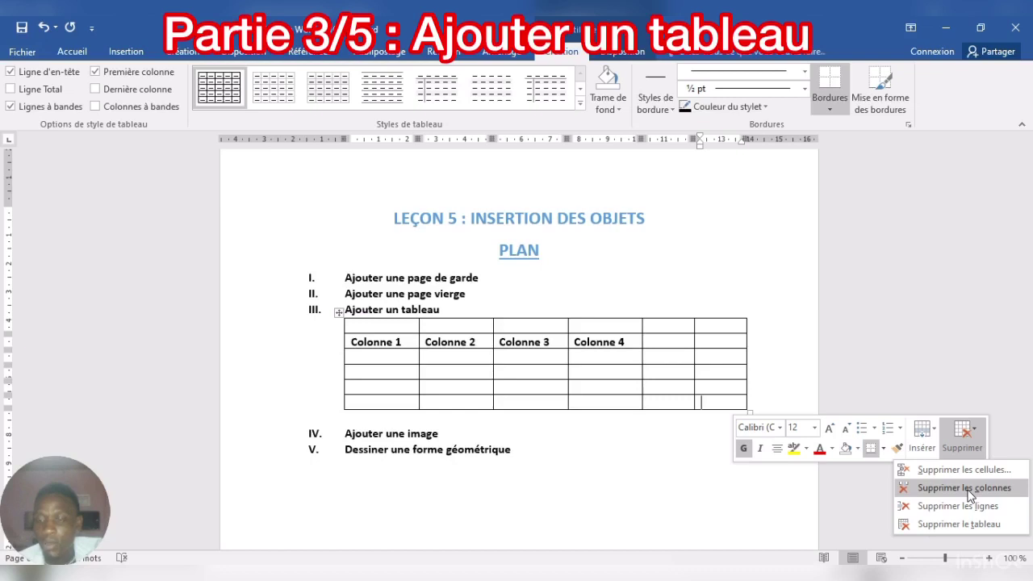
click(965, 487)
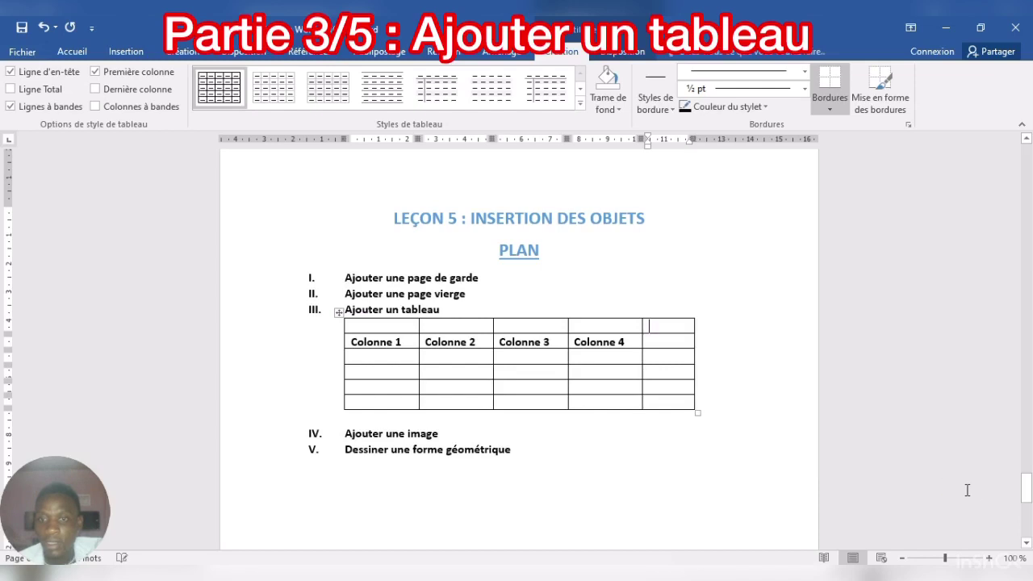
Step: Try deleting the header row and a cell, undo both, then shift the table left under the numerals
right_click(661, 340)
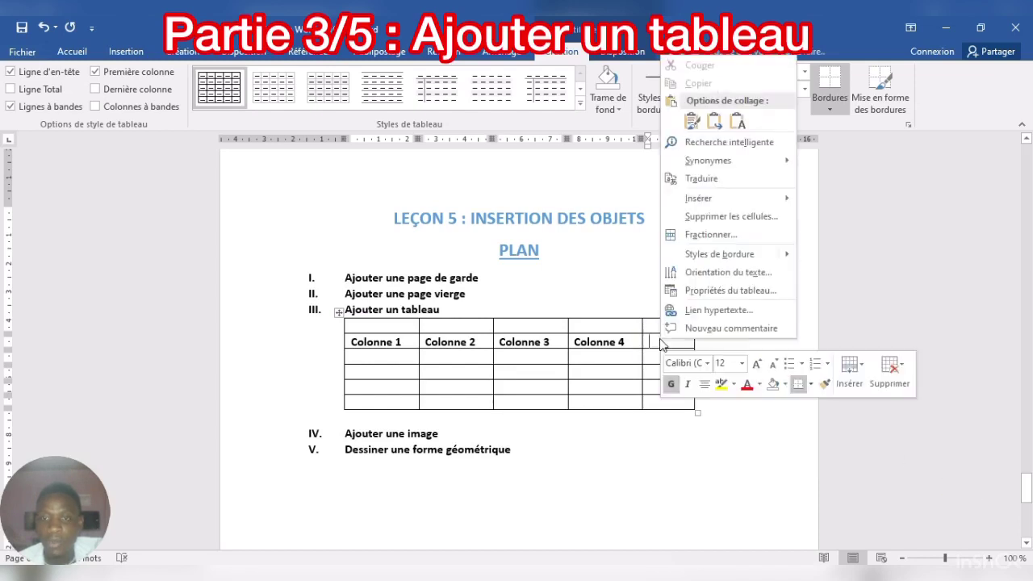
click(898, 370)
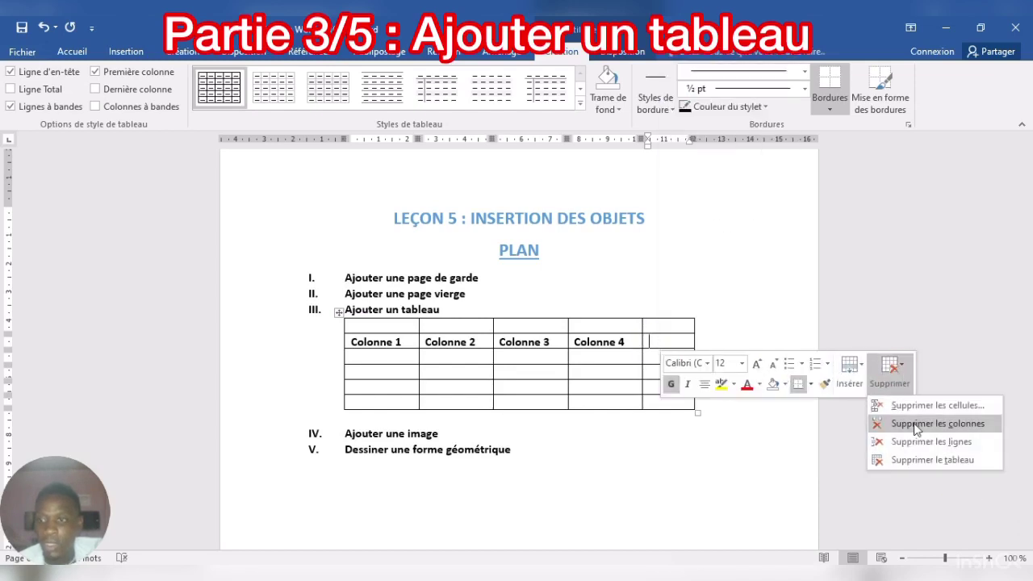
click(925, 443)
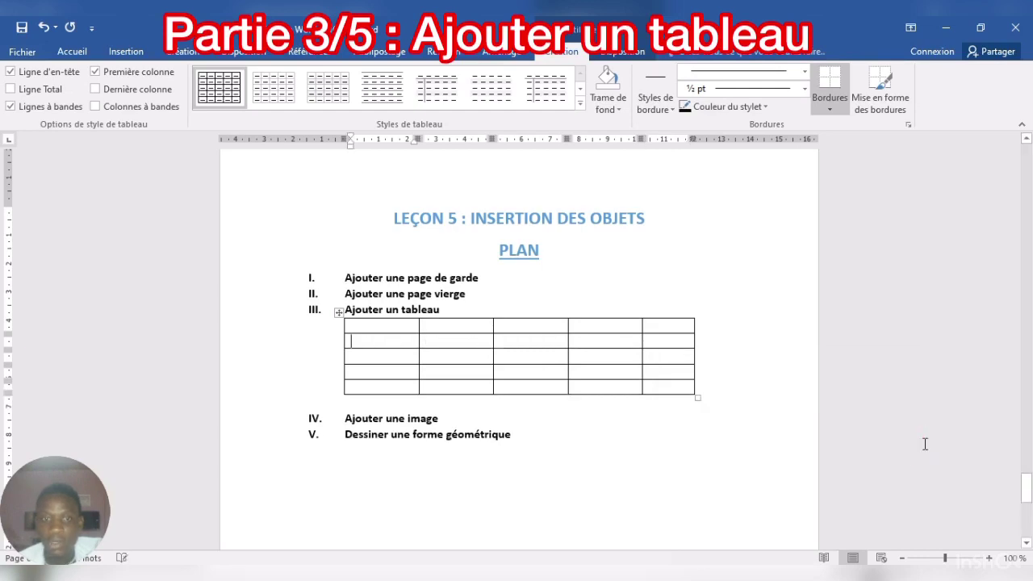
key(ctrl+z)
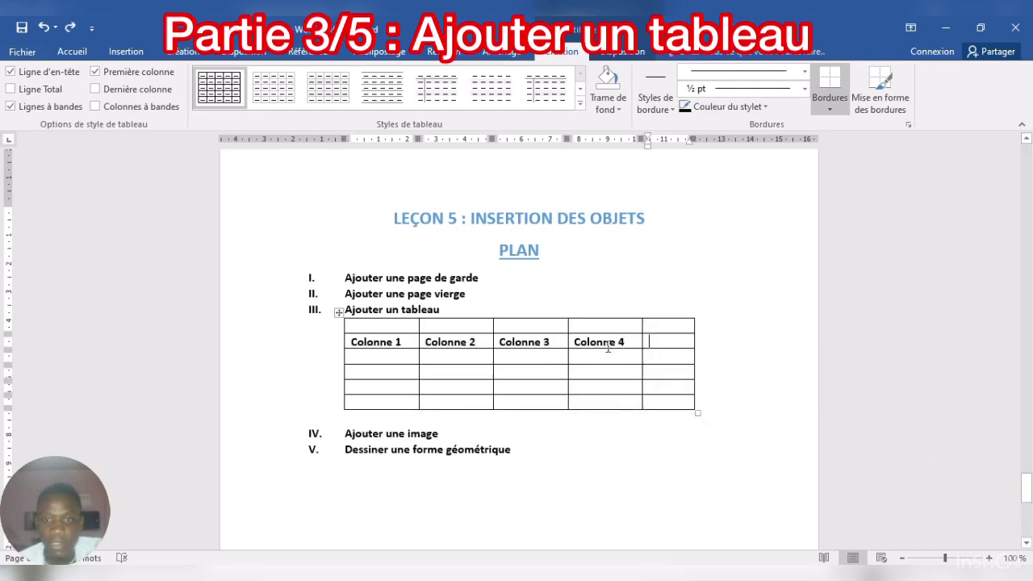
click(681, 363)
right_click(680, 363)
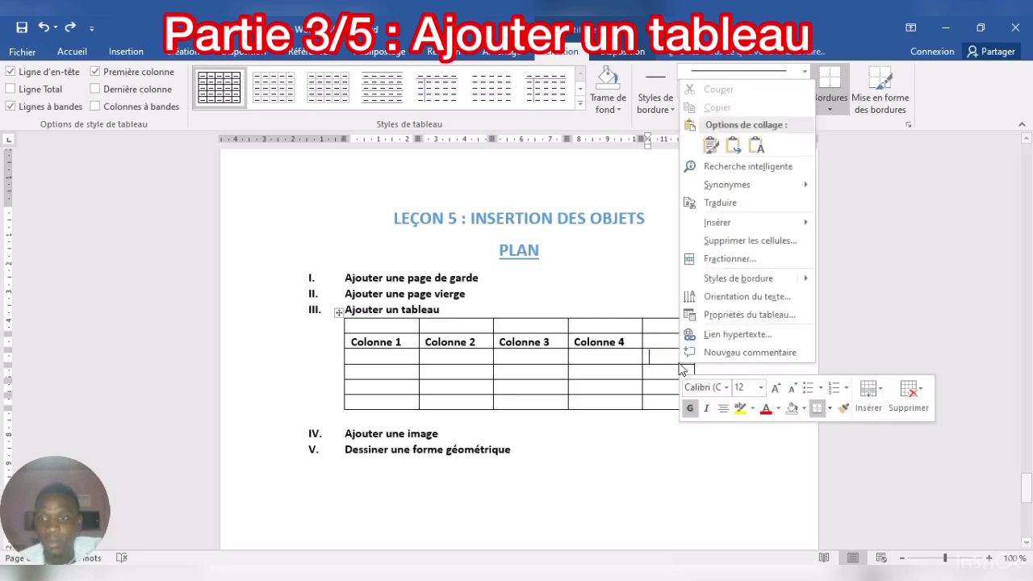
click(910, 396)
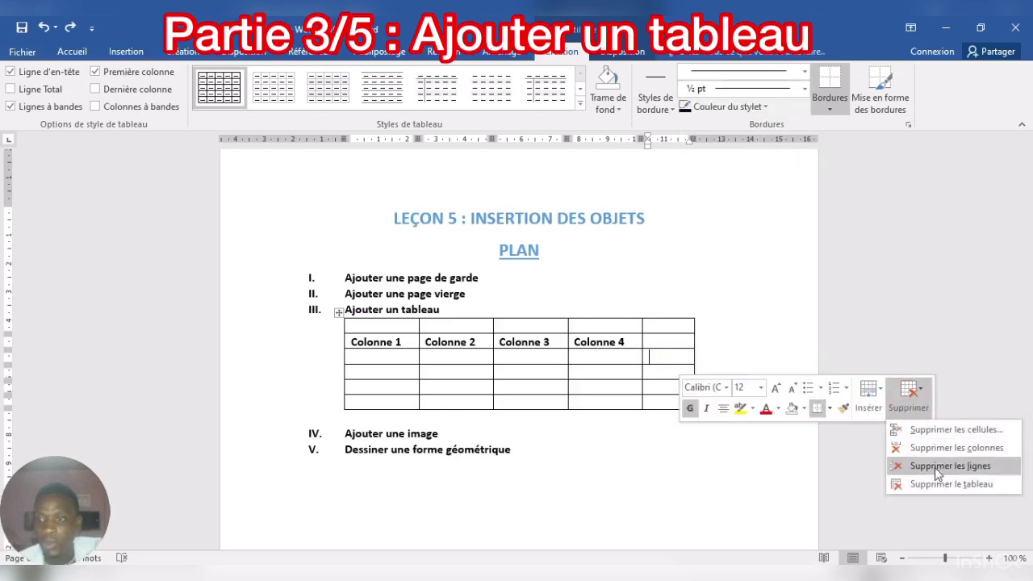
click(954, 431)
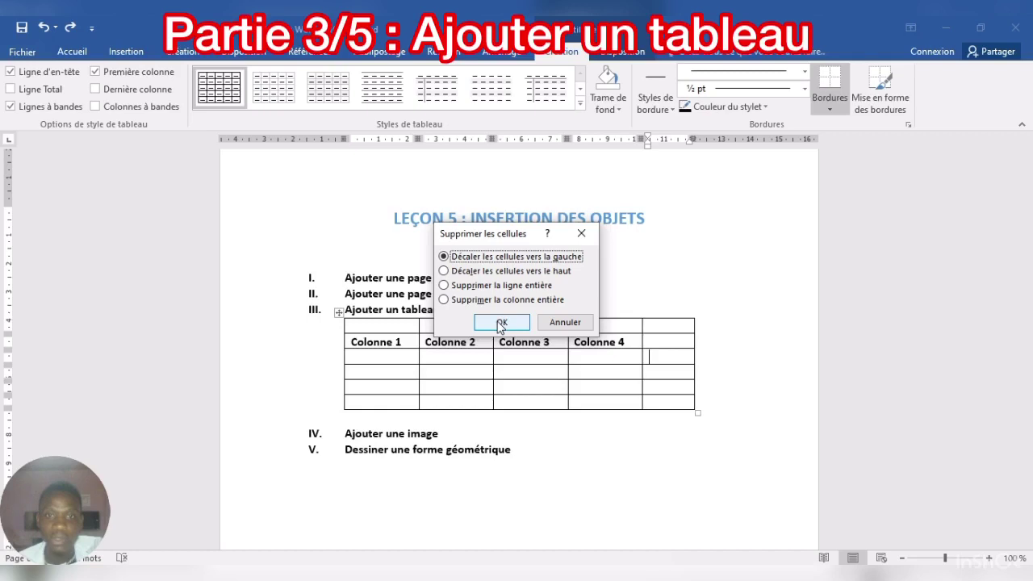
click(500, 324)
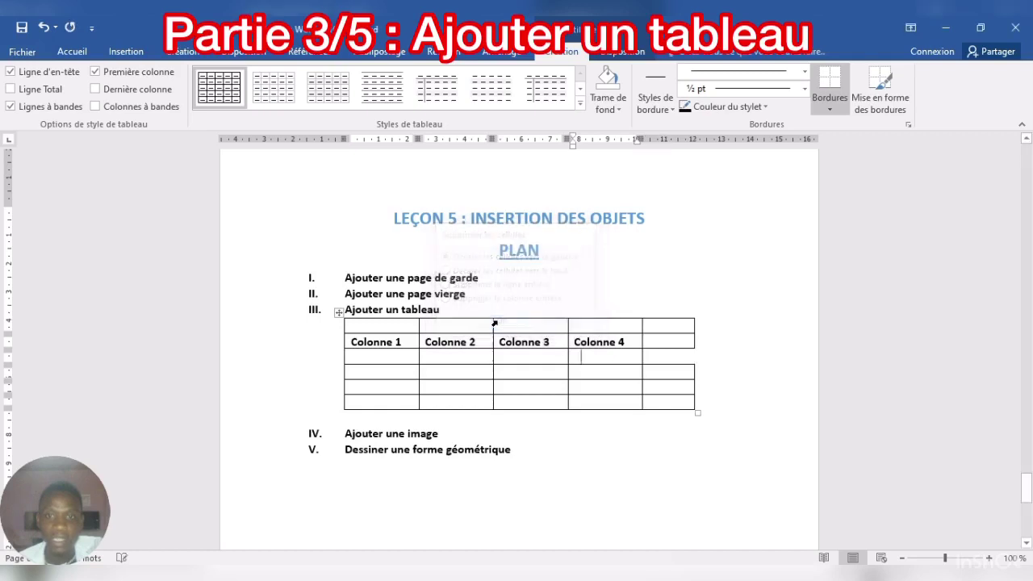
key(ctrl+z)
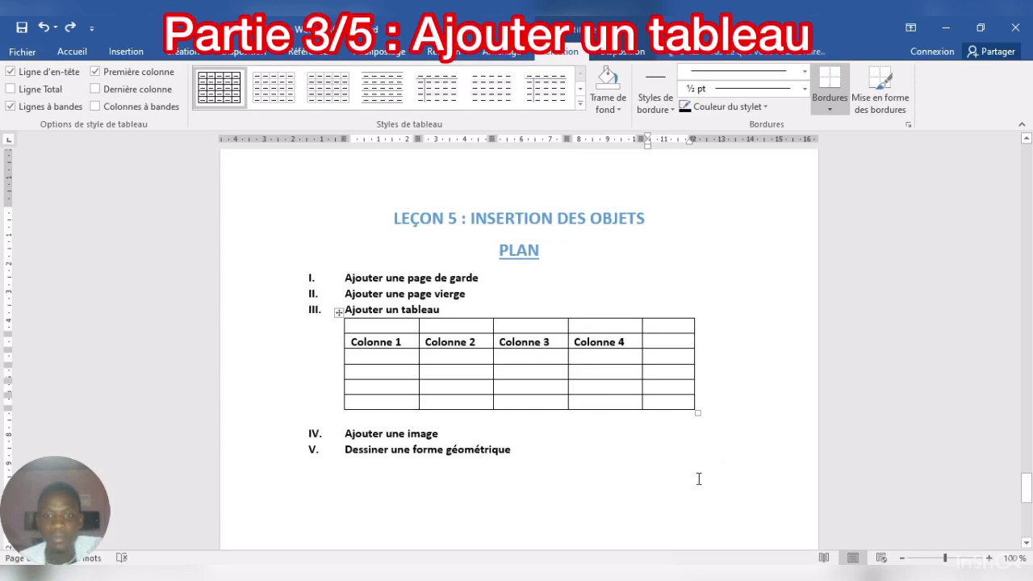
drag(339, 314, 297, 324)
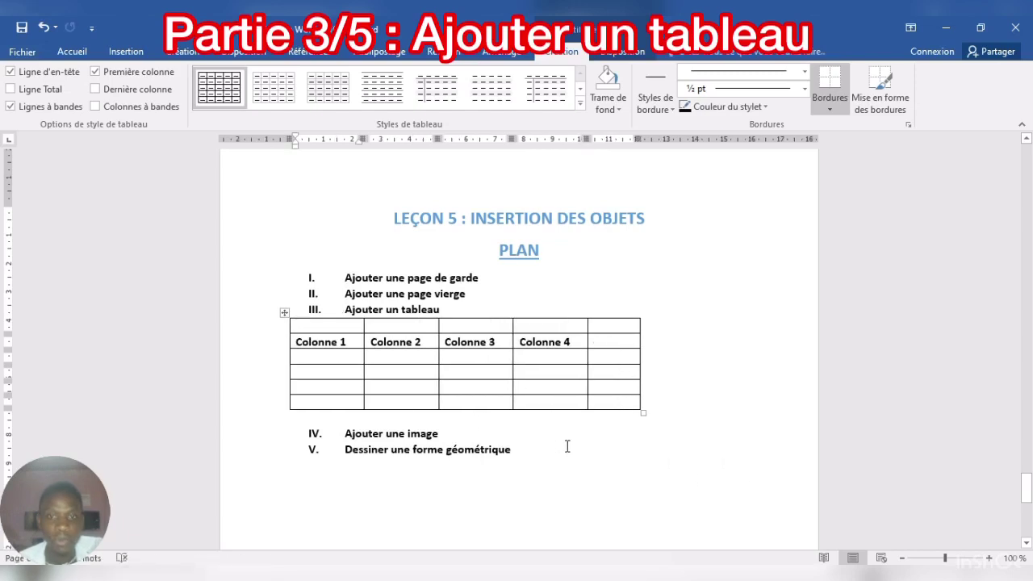
click(400, 434)
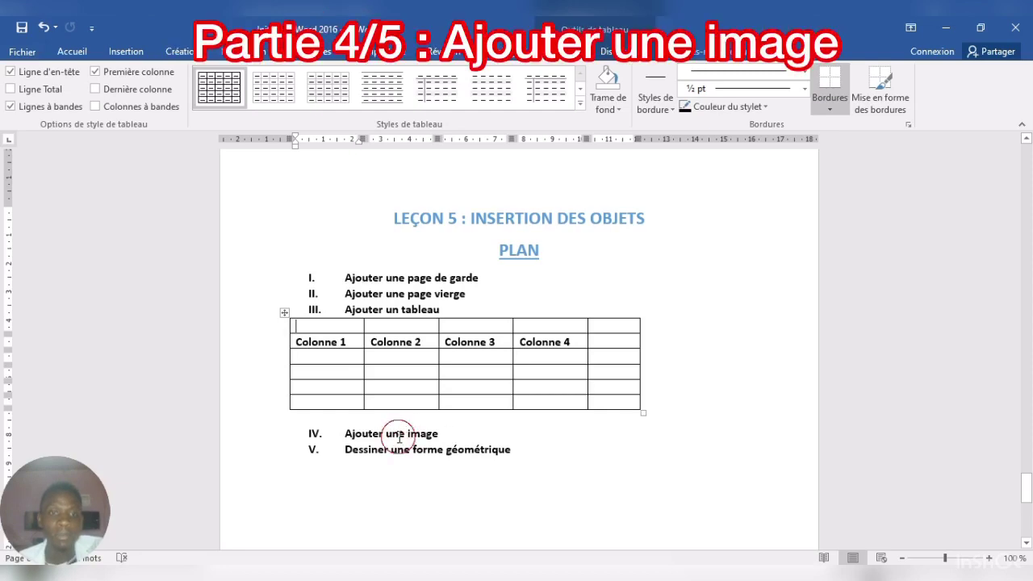
Step: Add an empty unnumbered line under 'Ajouter une image' and open the Images file picker
click(440, 435)
key(Return)
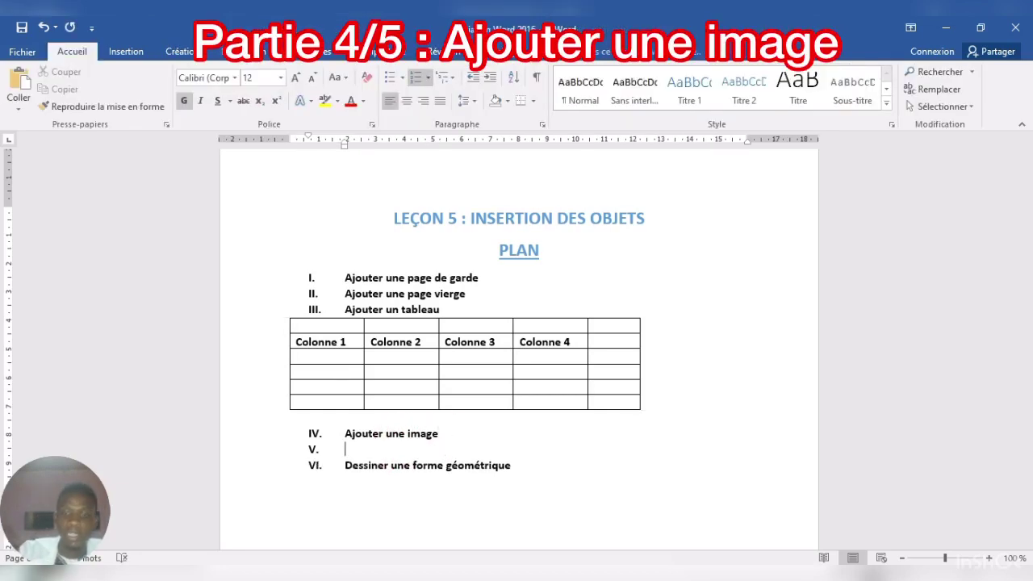
key(BackSpace)
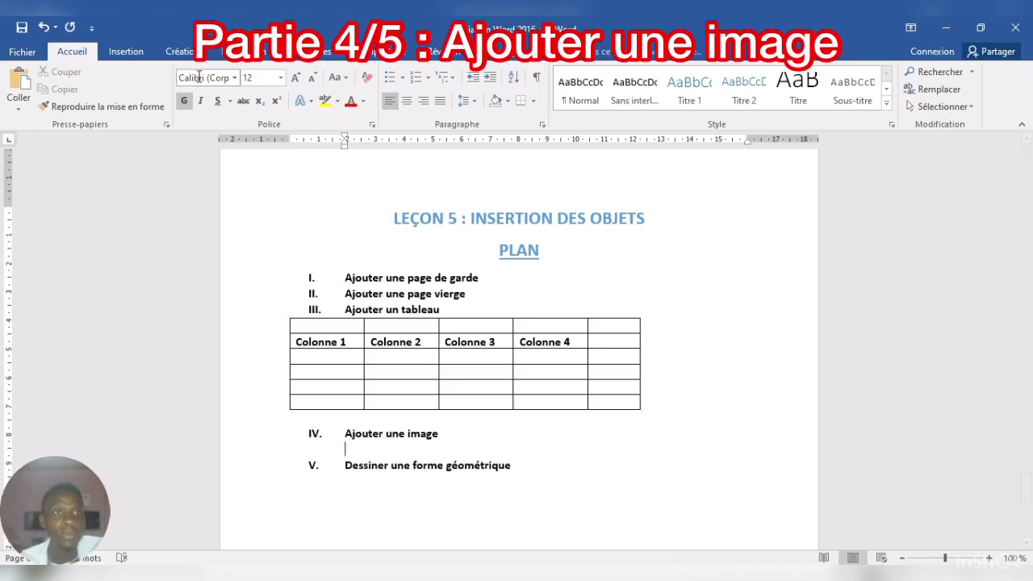
mouse_move(465, 364)
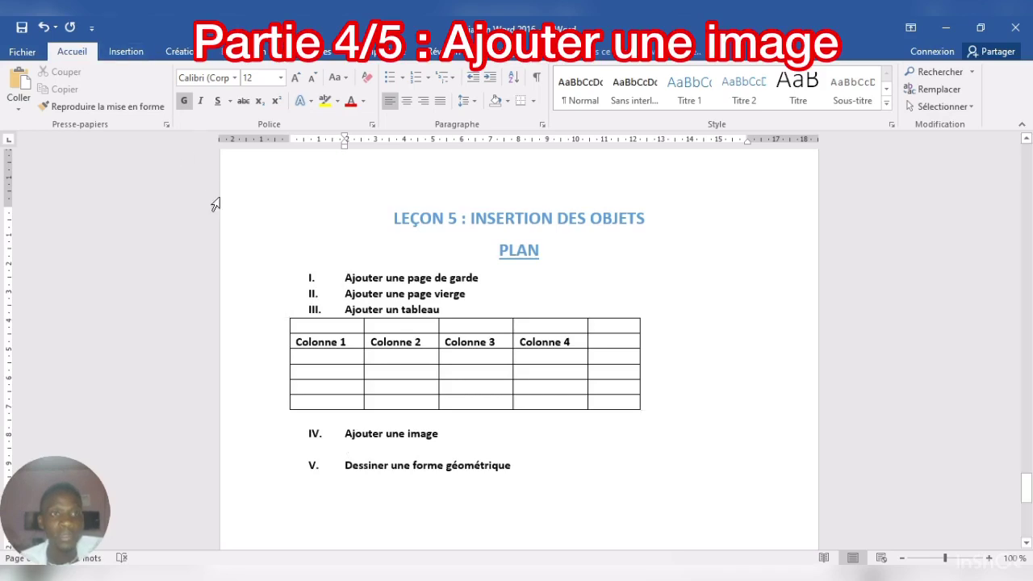
click(129, 57)
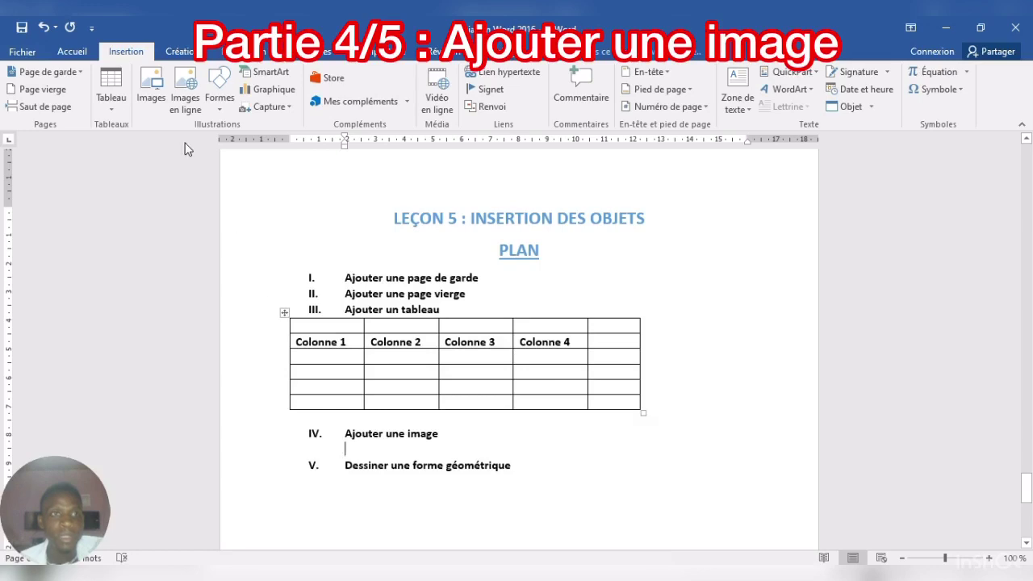
click(159, 91)
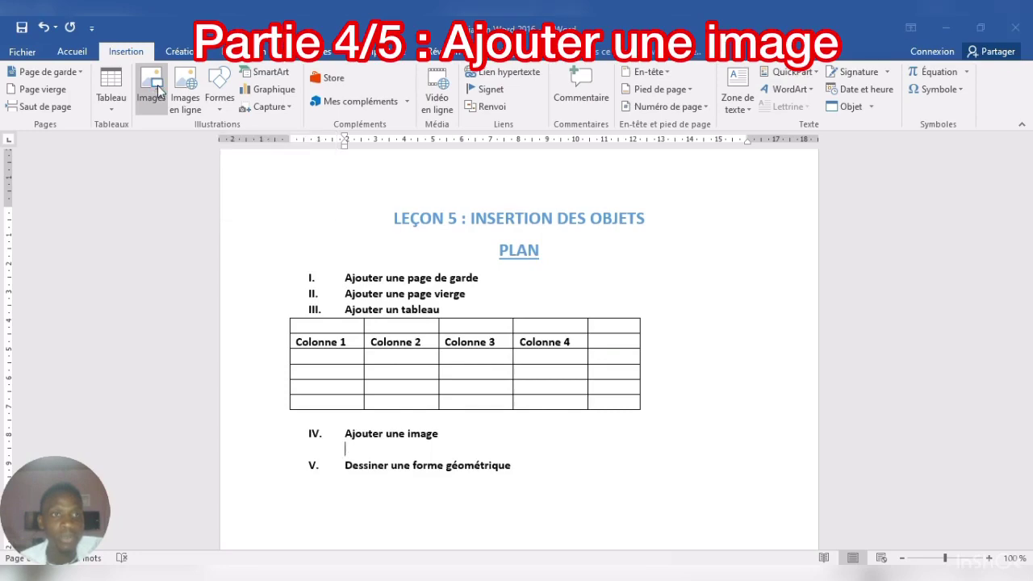
Step: Insert the ribbon screenshot below 'Ajouter une image' and show the full Styles d'image gallery
double_click(408, 287)
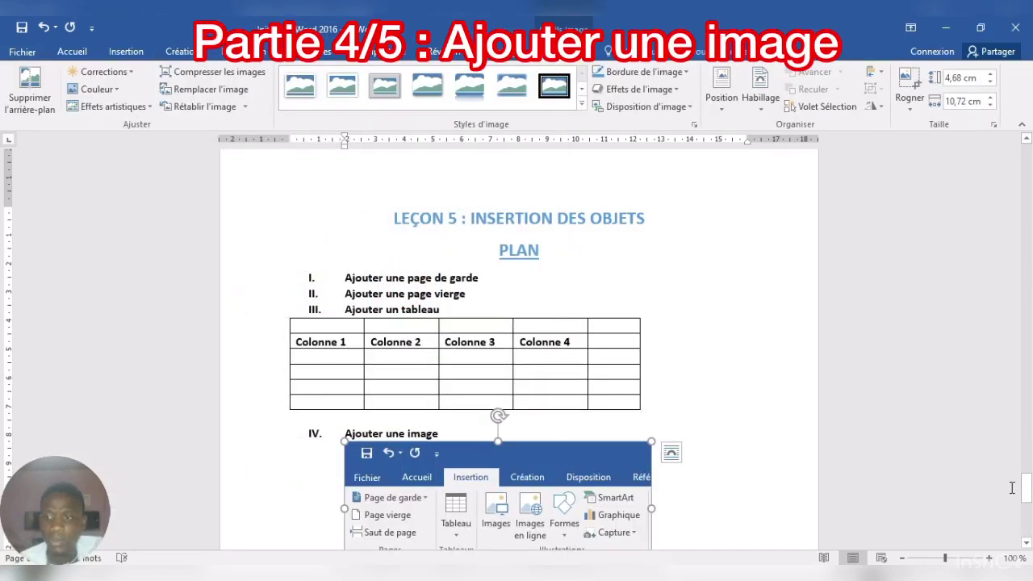
mouse_move(1027, 489)
mouse_down()
mouse_move(1027, 508)
mouse_move(1027, 494)
mouse_up()
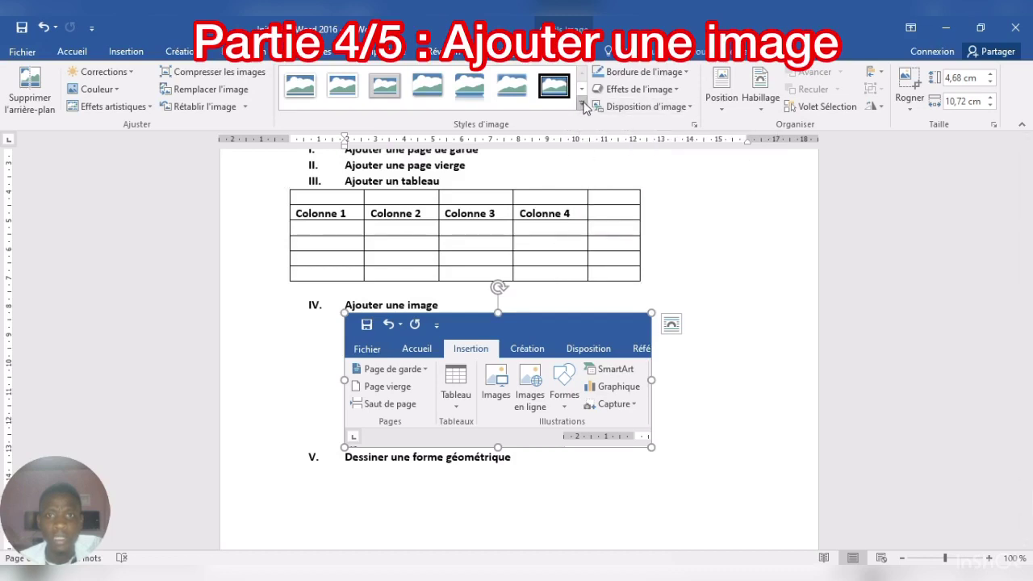
click(581, 105)
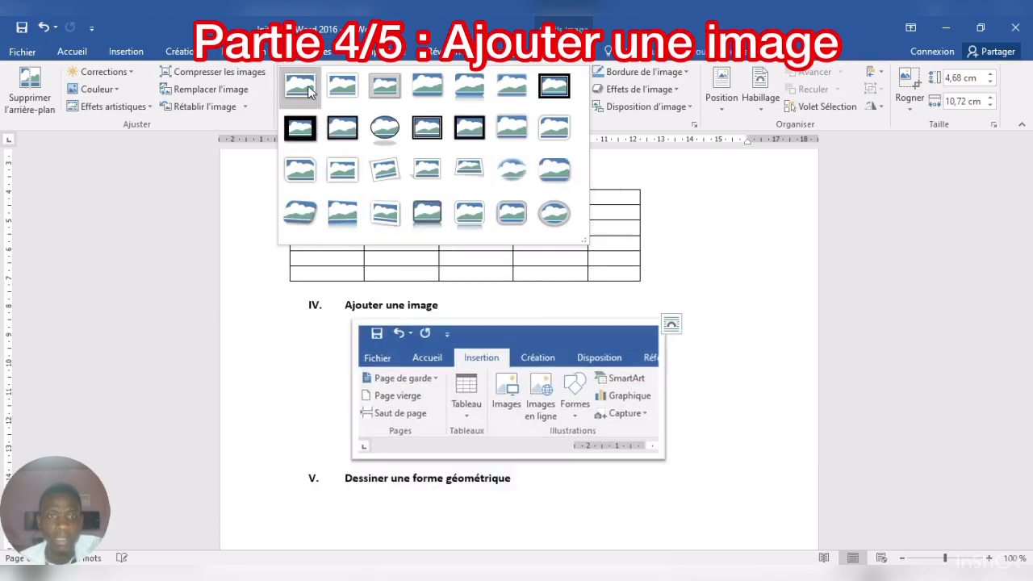
Step: Apply the Perspective en relief style and set the picture's wrapping to Devant le texte
click(305, 213)
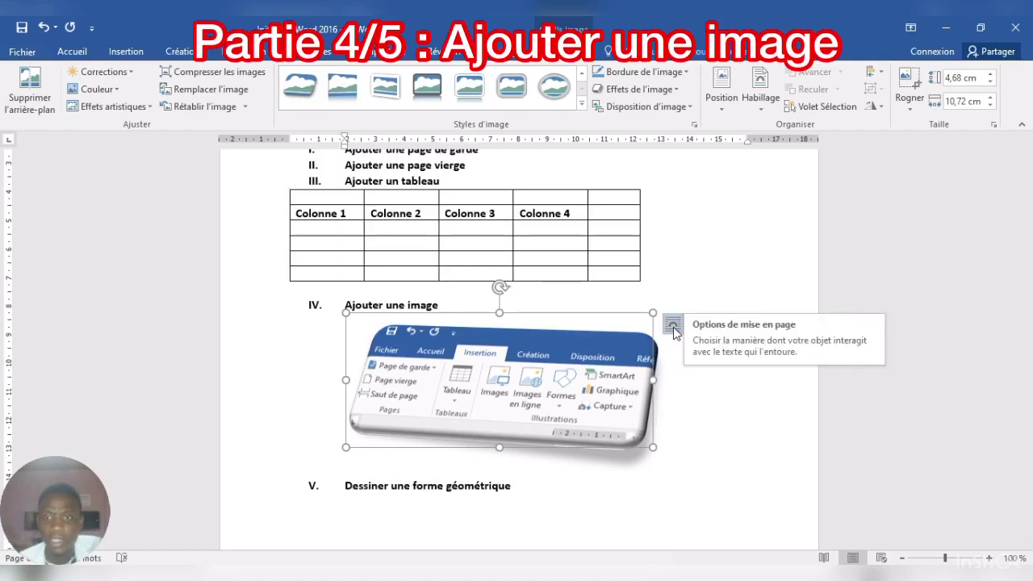
click(673, 326)
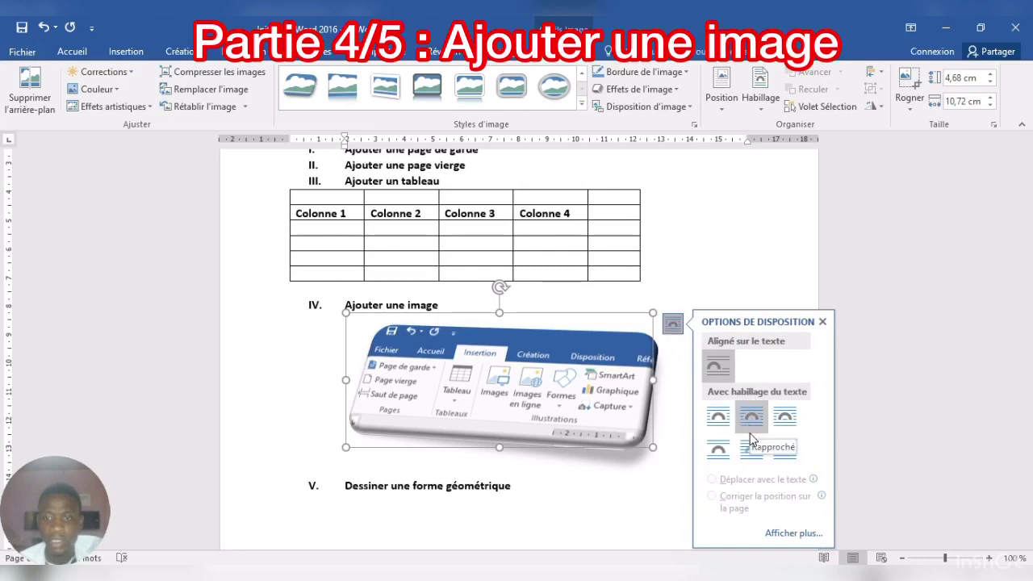
click(782, 454)
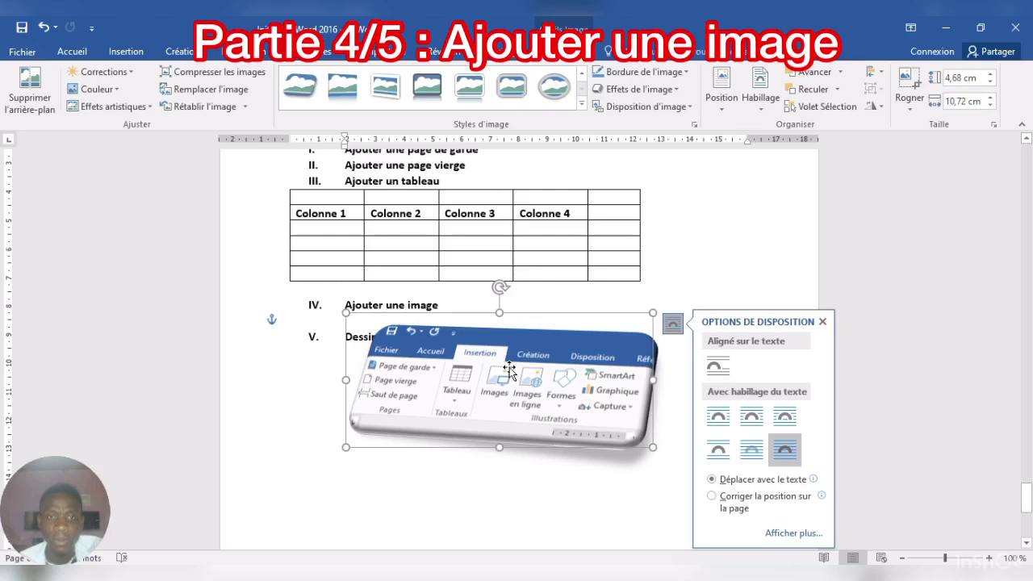
Step: Add blank lines below heading IV and move the picture between headings IV and V
click(464, 302)
key(Return)
key(Return)
key(Return)
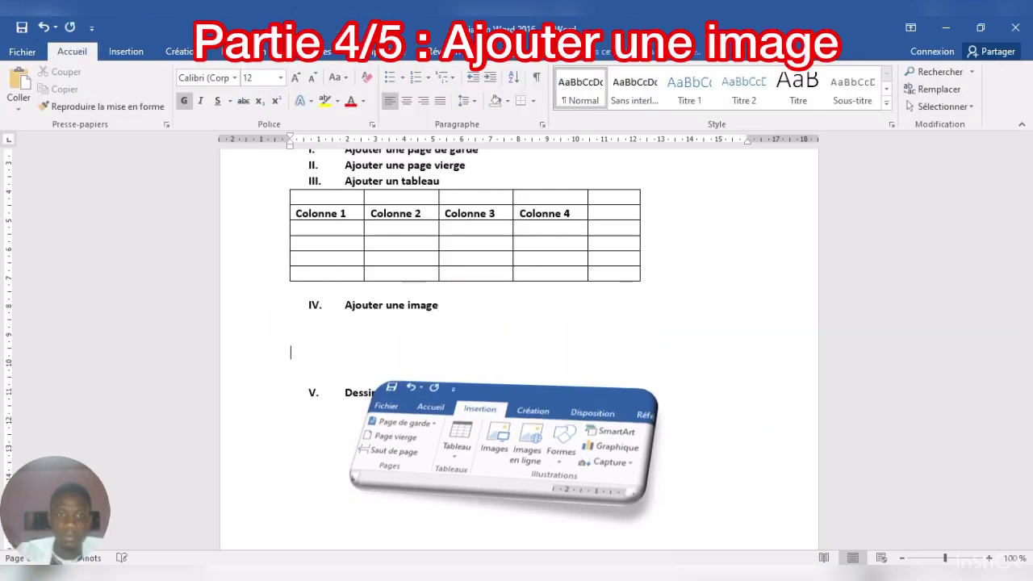
drag(545, 404, 532, 316)
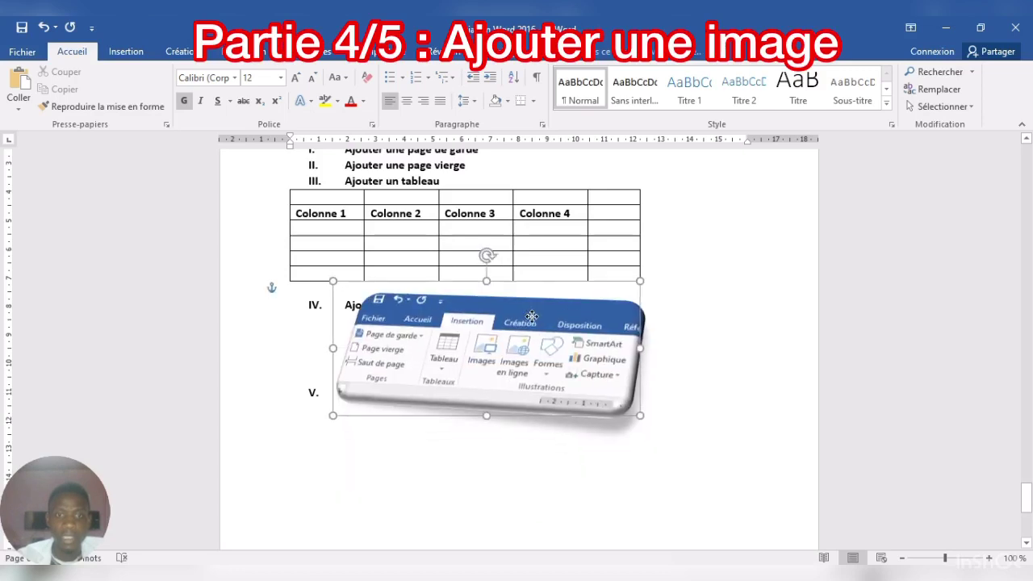
click(429, 339)
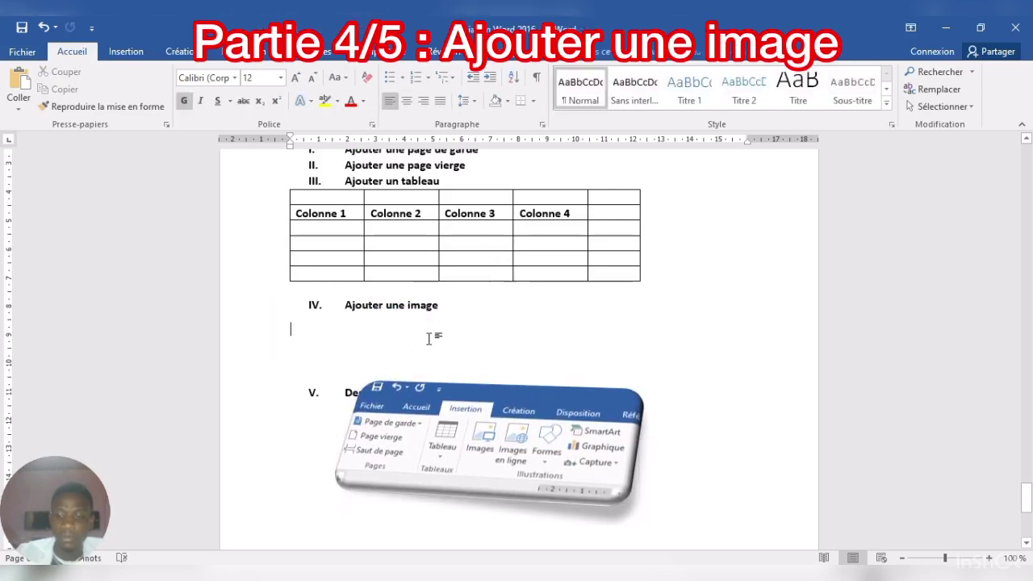
key(Return)
key(Return)
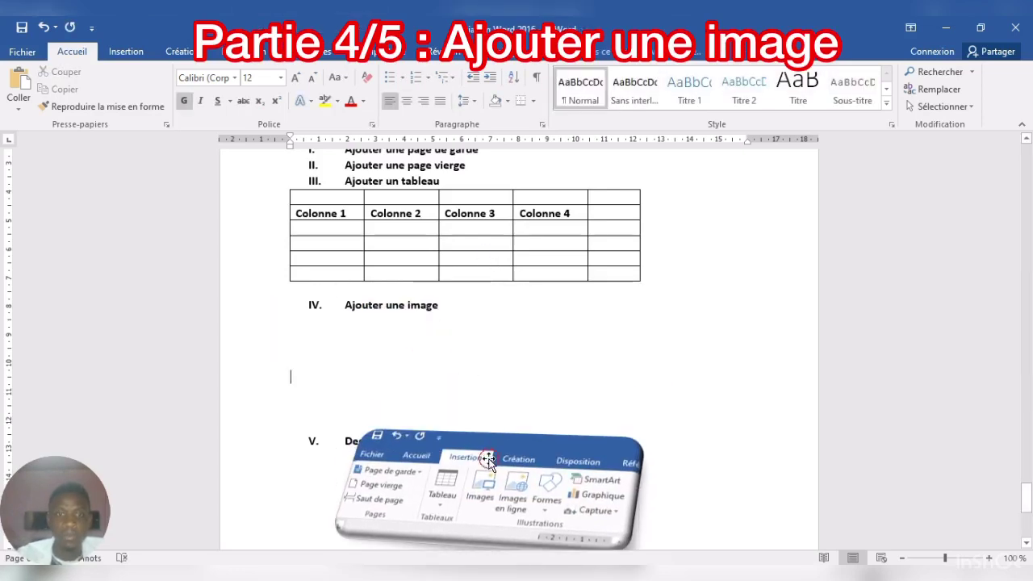
drag(489, 459, 446, 306)
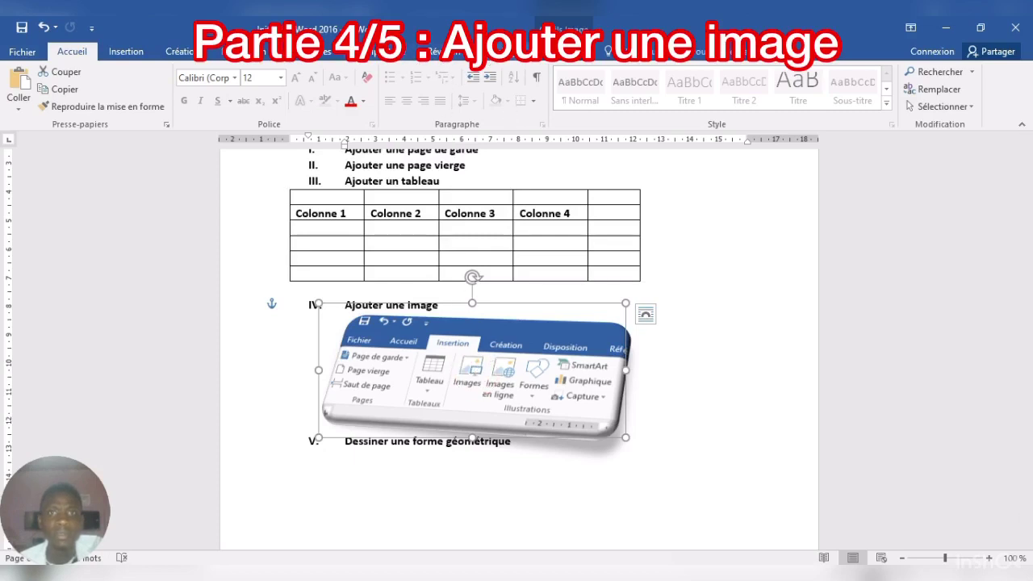
Step: Open the picture's Couleur options and close them without recolouring
click(511, 53)
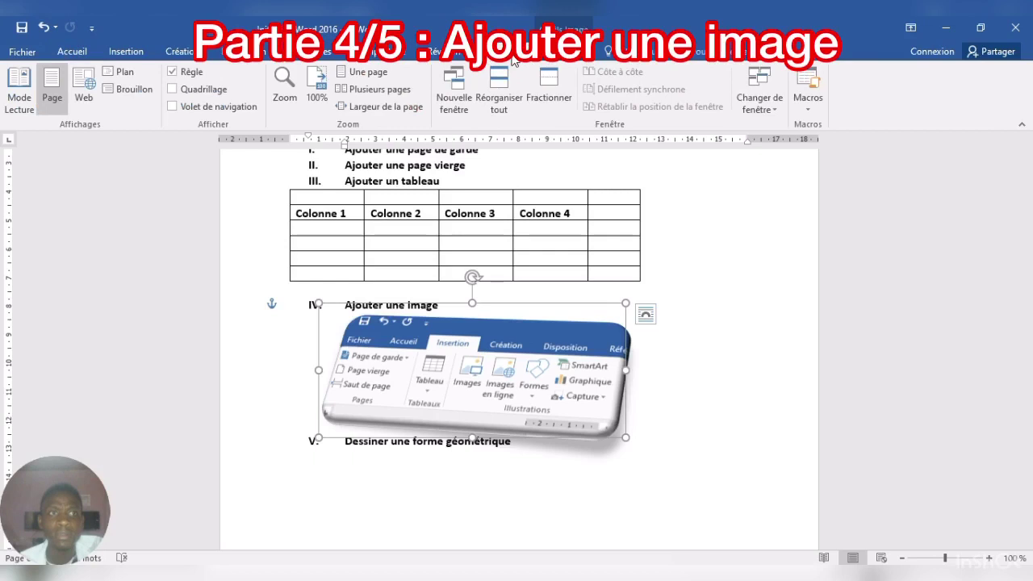
click(564, 55)
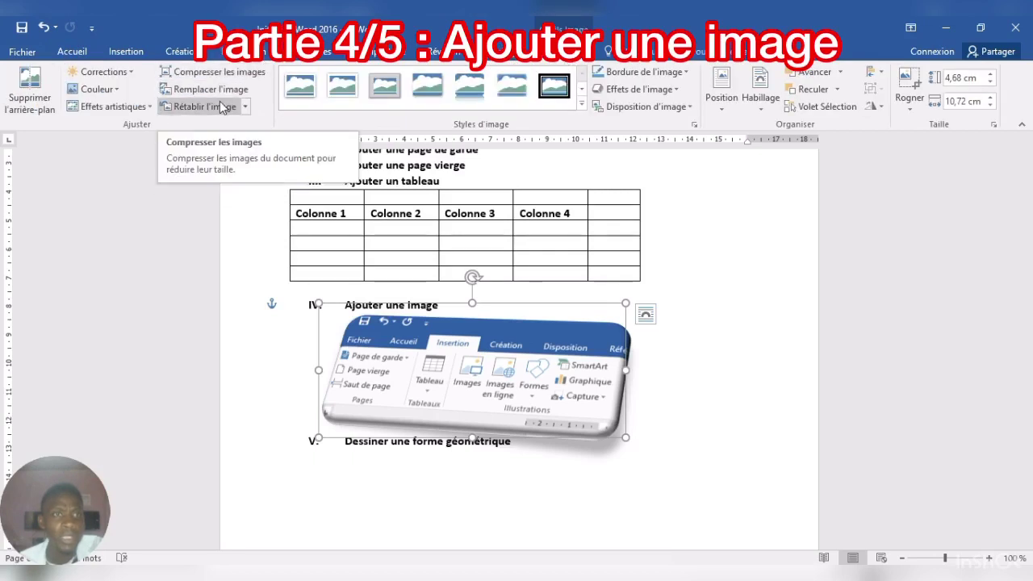
click(114, 89)
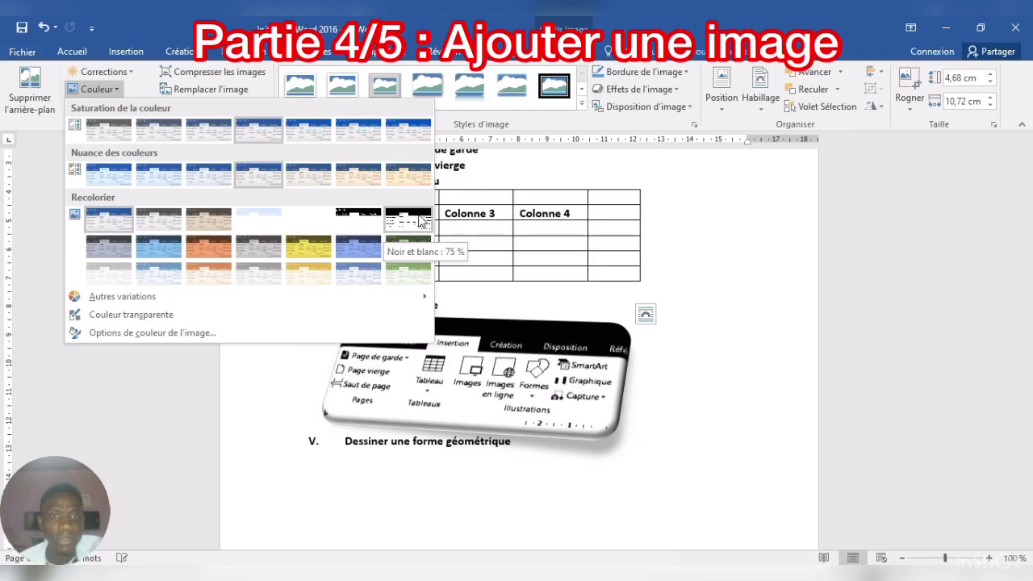
click(660, 356)
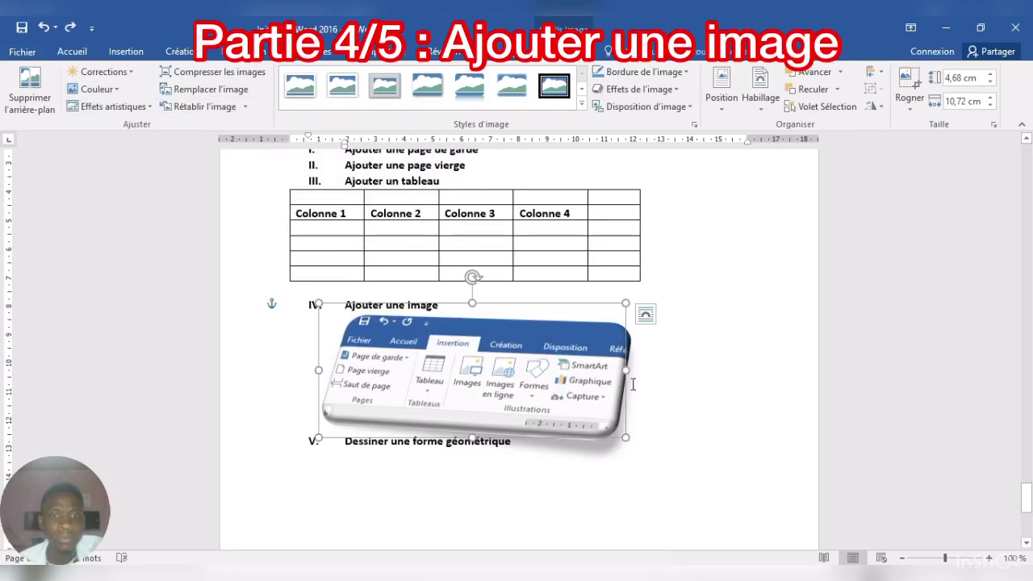
Step: Add an empty line after the picture so heading V sits clearly below
click(636, 418)
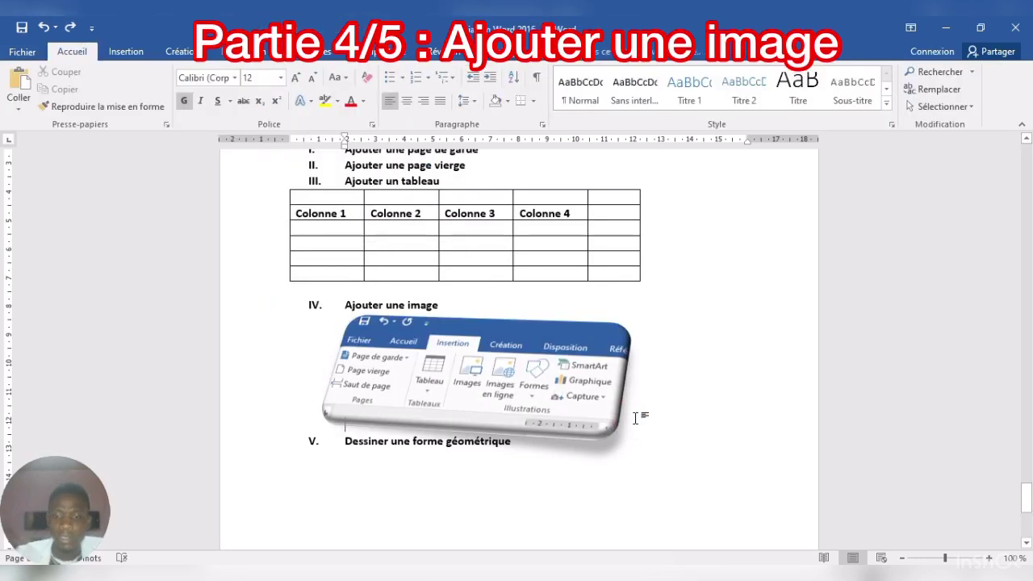
key(Return)
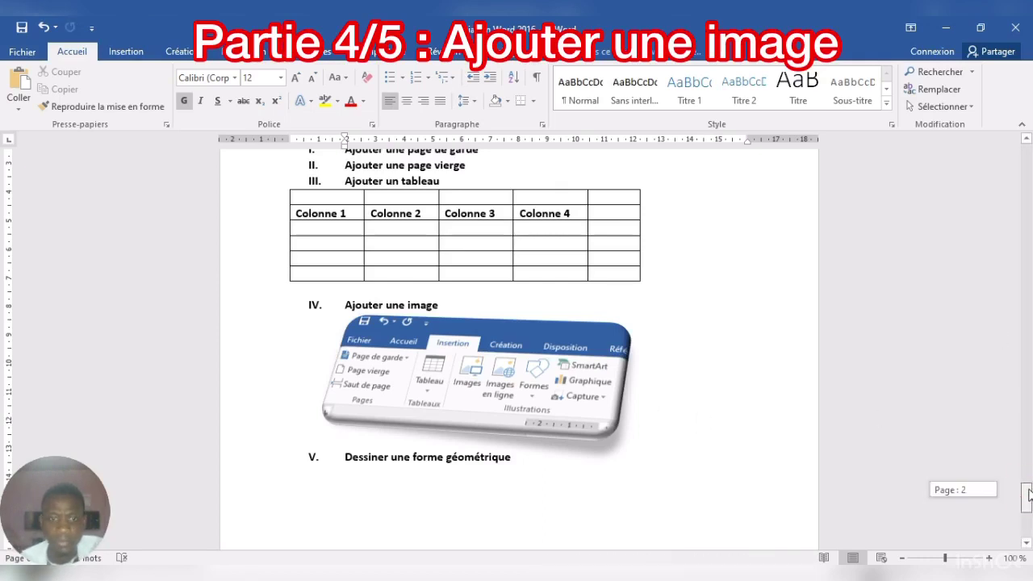
drag(1028, 494, 1029, 503)
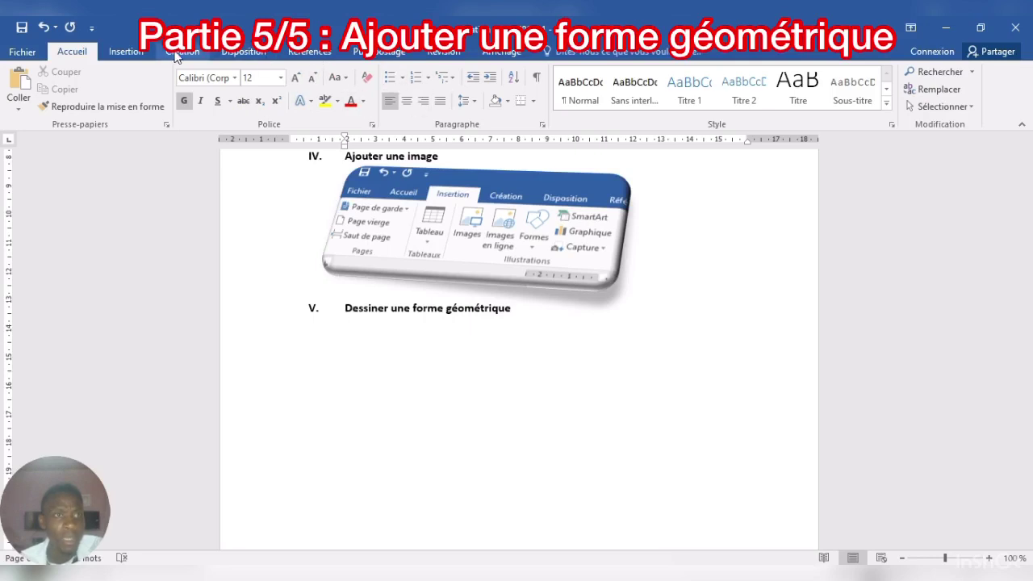
Step: Open the Insertion > Formes gallery and pick the Zone de texte shape
click(143, 54)
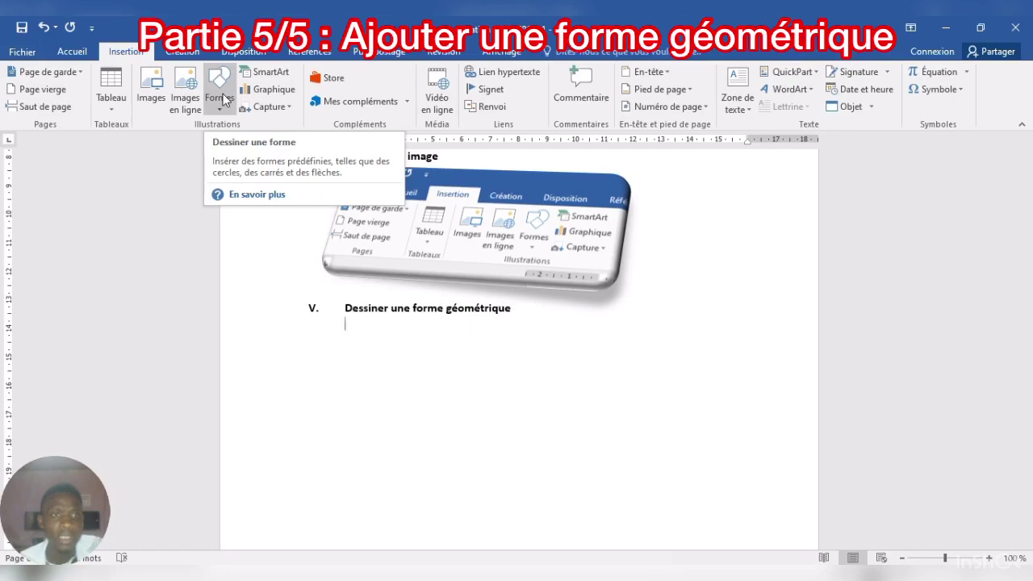
click(223, 100)
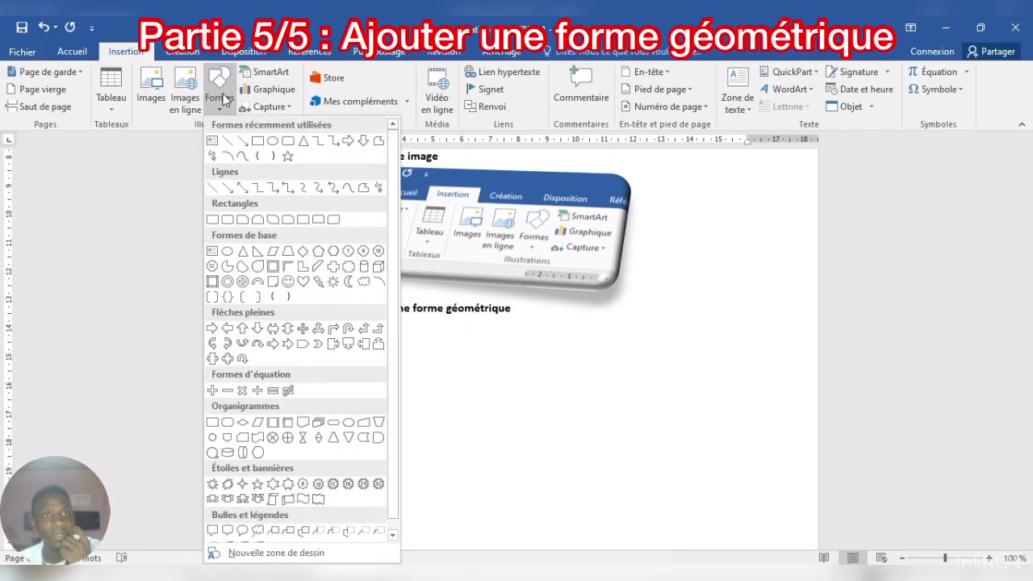
click(224, 99)
click(223, 99)
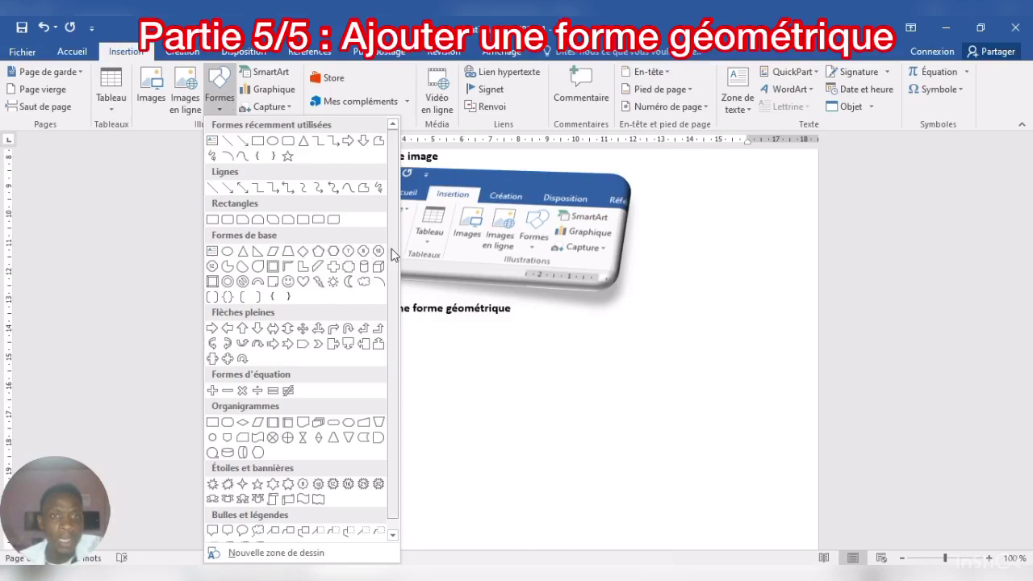
drag(395, 246, 383, 297)
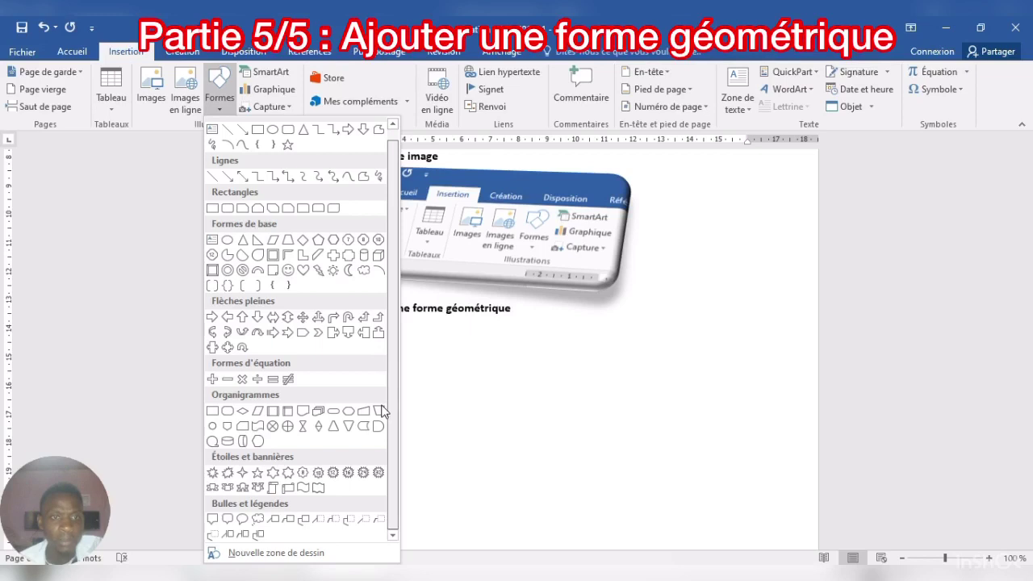
click(214, 127)
Step: Draw a text box of sample capitals, shrink it to 2,36 × 4,68 cm, and style it orange Contour coloré
mouse_move(335, 340)
mouse_down()
mouse_move(464, 432)
mouse_move(618, 480)
mouse_up()
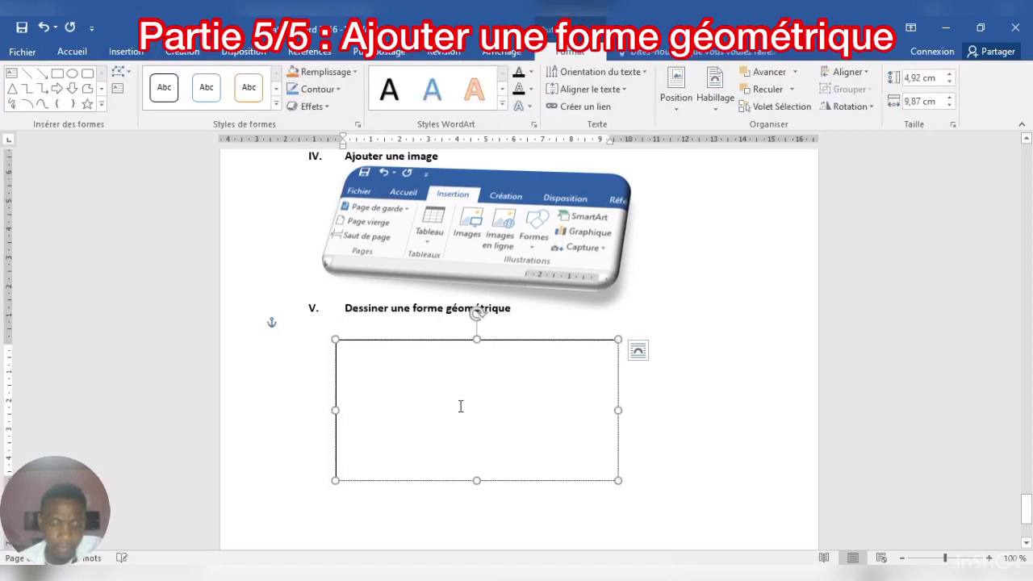
text(QLDKAZLEKAZKEAZKEMAZE)
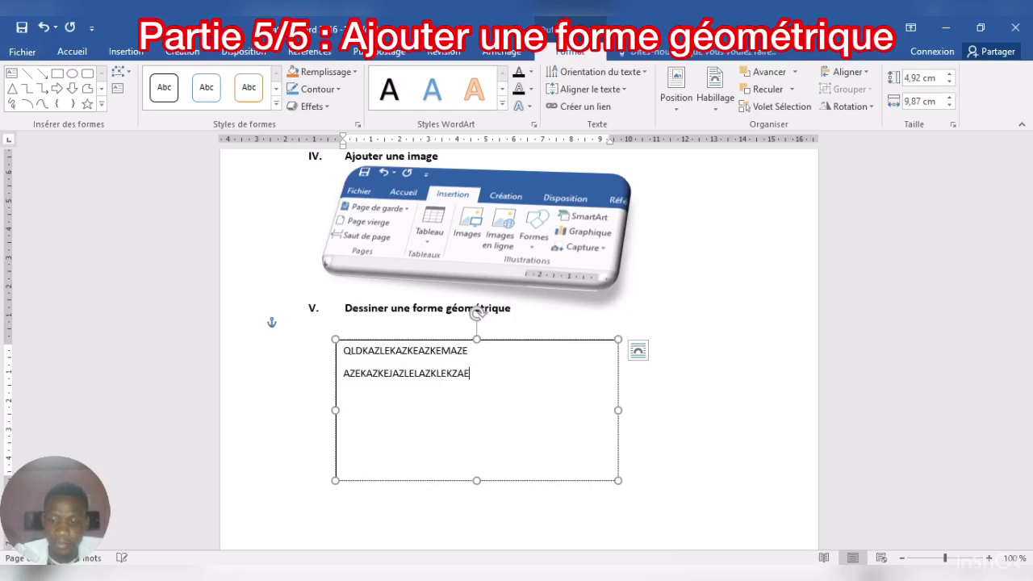
text( AZEKAZKEJAZLEAZKLEKZAE ZAEKJAZLELAZKELAZKE)
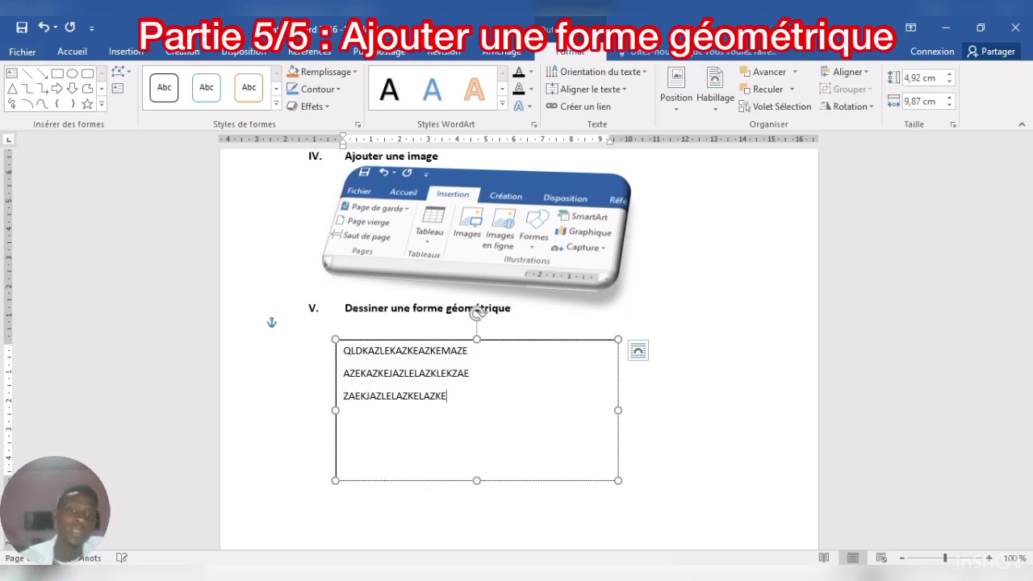
mouse_move(615, 480)
mouse_down()
mouse_move(470, 407)
mouse_move(397, 418)
mouse_move(336, 408)
mouse_up()
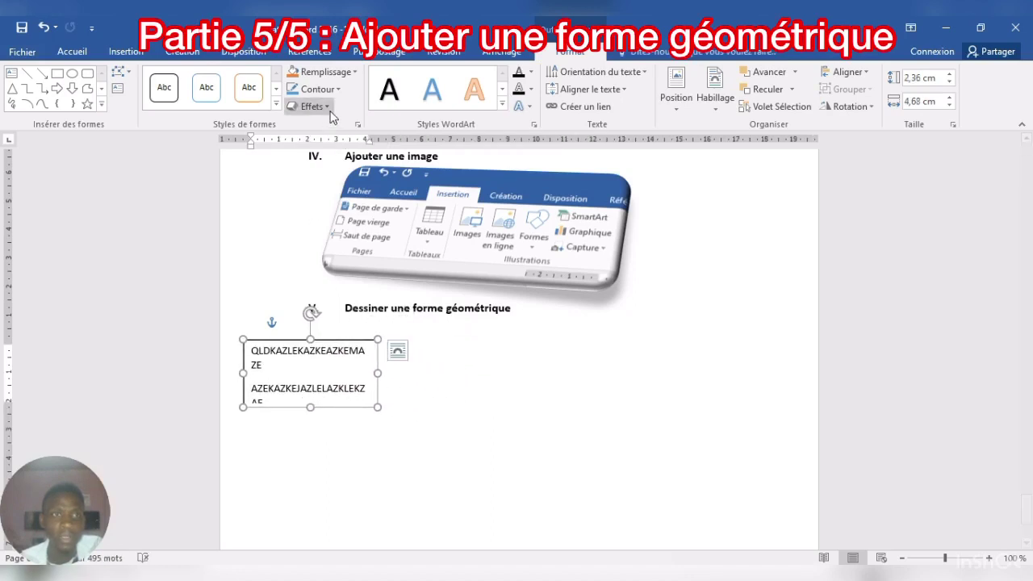
click(242, 91)
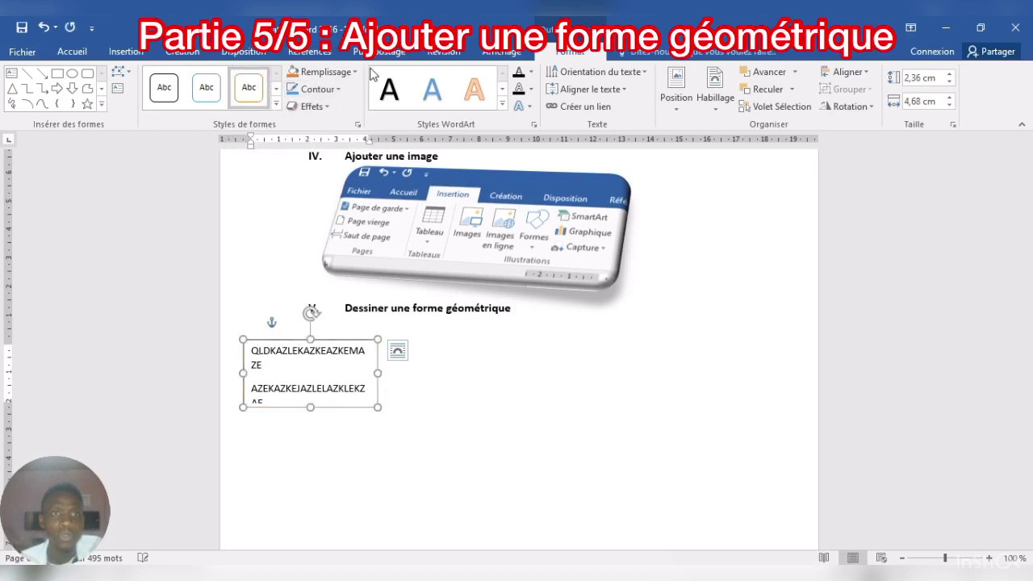
click(125, 52)
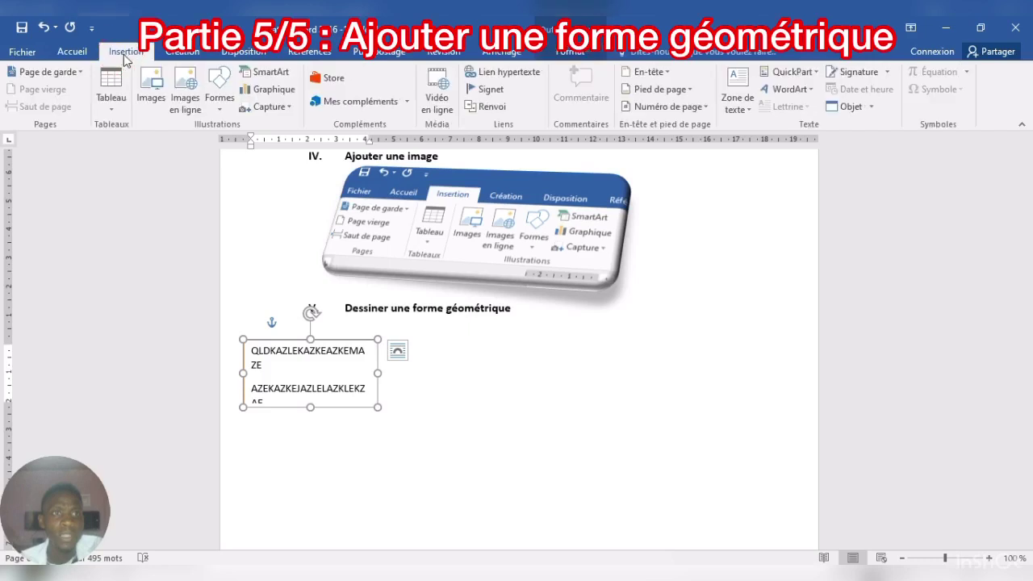
Step: Draw a blue spiky star right of the text box and enlarge it from its corner
click(215, 94)
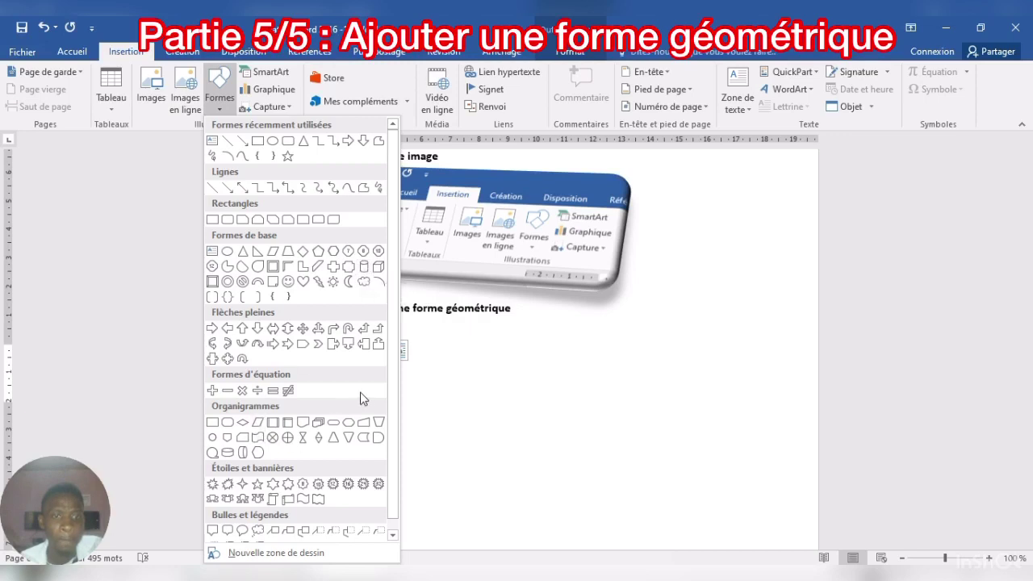
click(393, 393)
drag(393, 393, 393, 455)
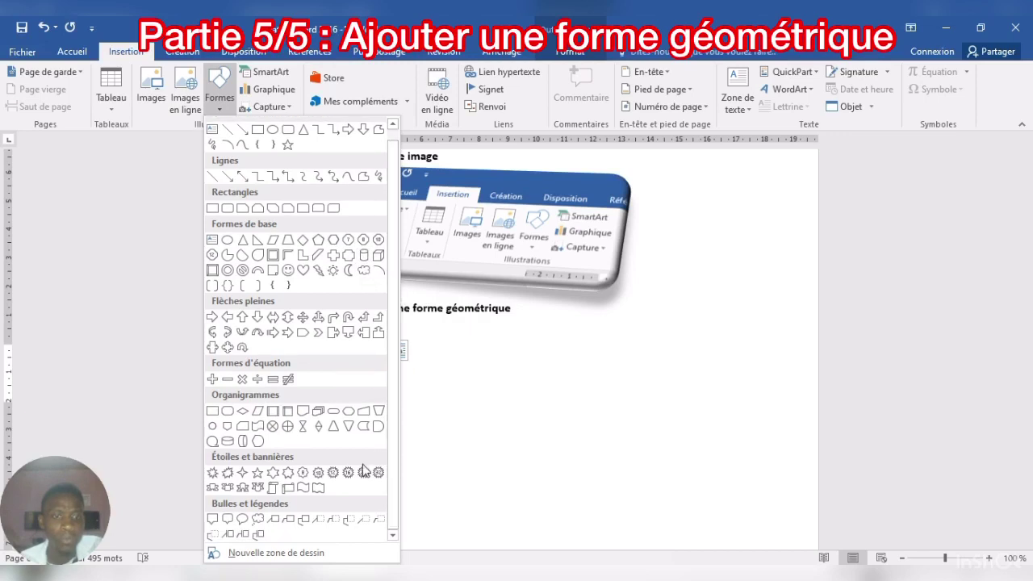
click(211, 473)
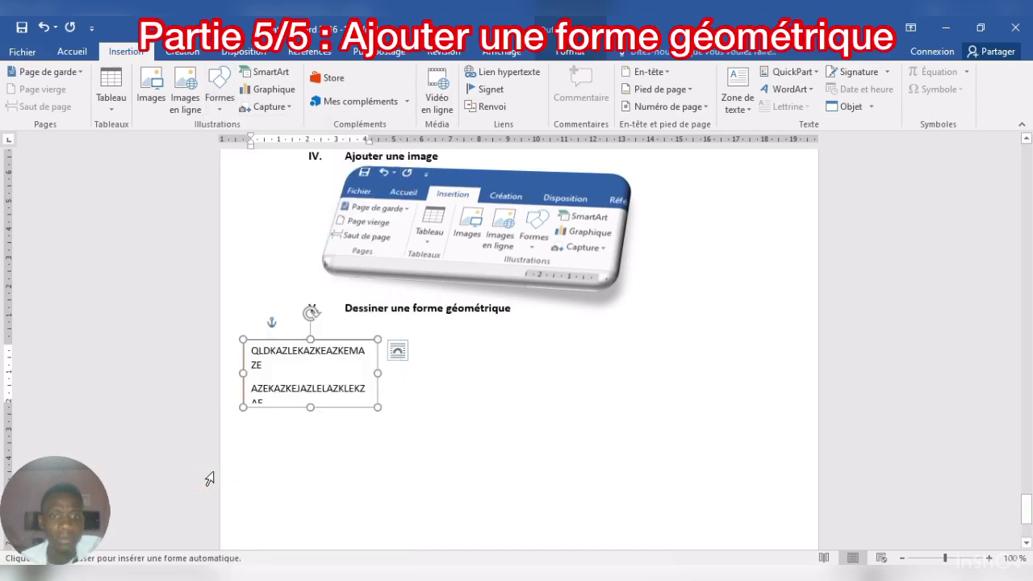
drag(456, 354, 638, 505)
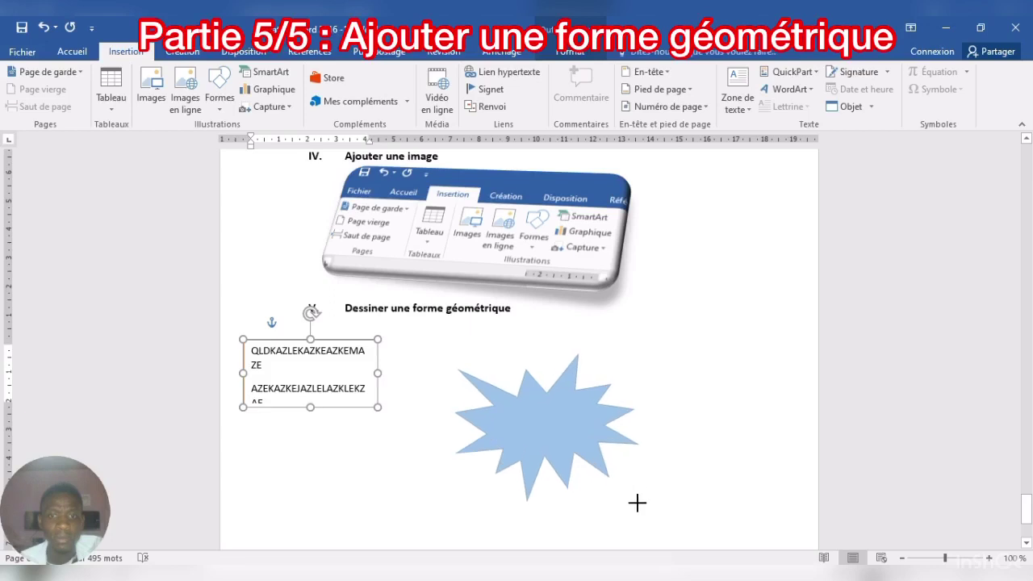
drag(556, 446, 534, 421)
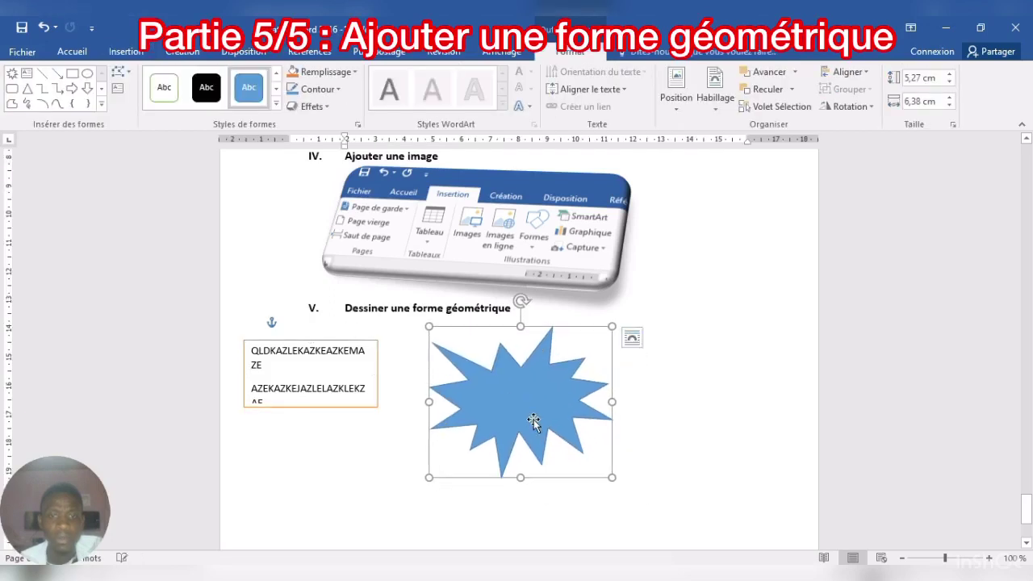
drag(610, 479, 628, 490)
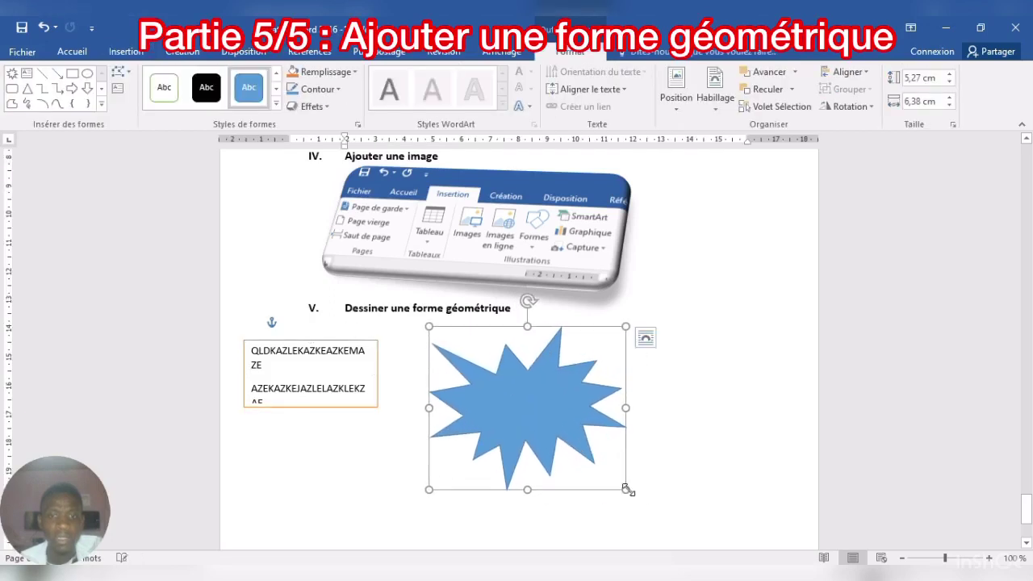
Step: Add the text NOUVEAU inside the star via Ajouter du texte
right_click(559, 415)
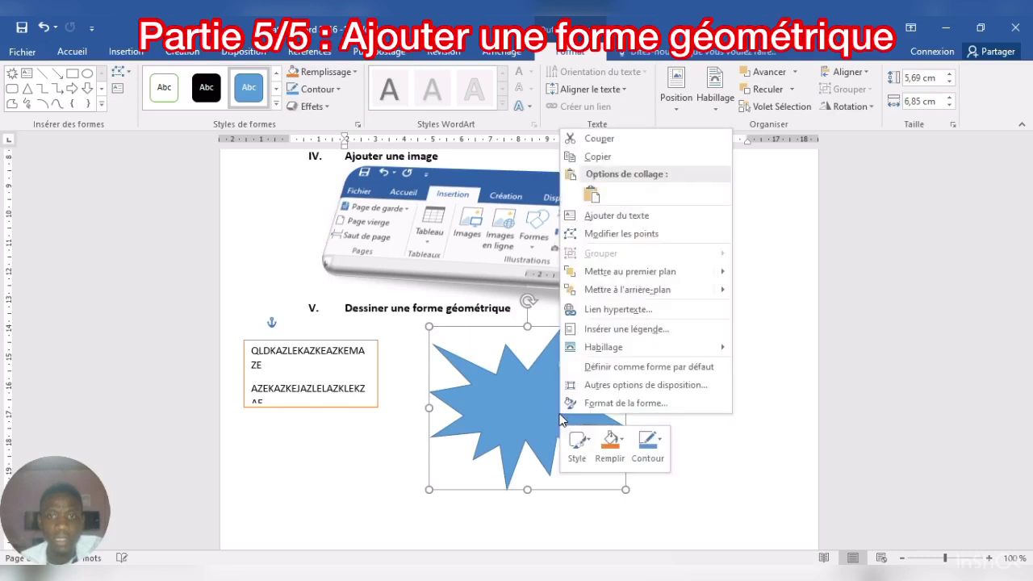
click(511, 408)
right_click(511, 408)
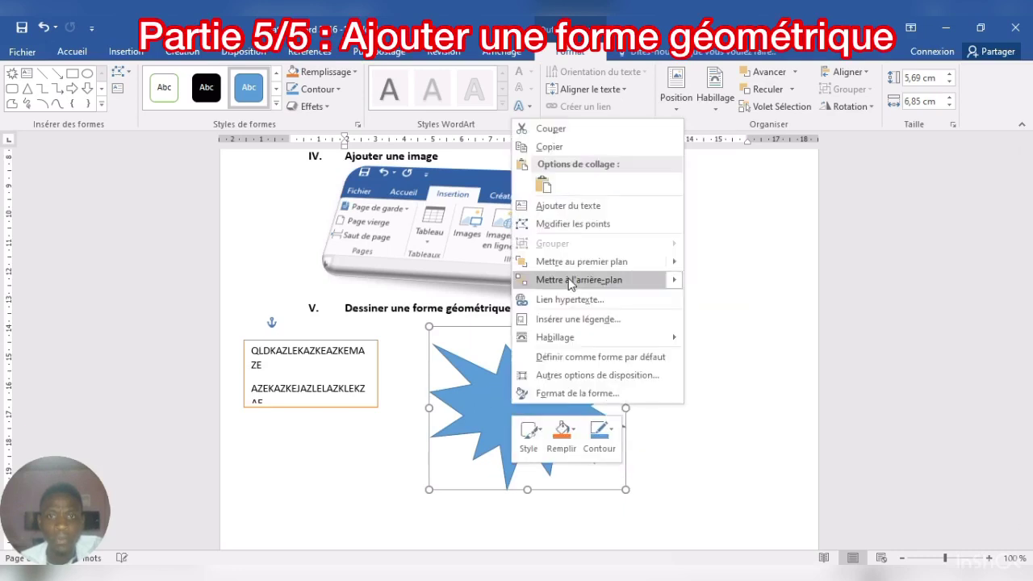
click(596, 208)
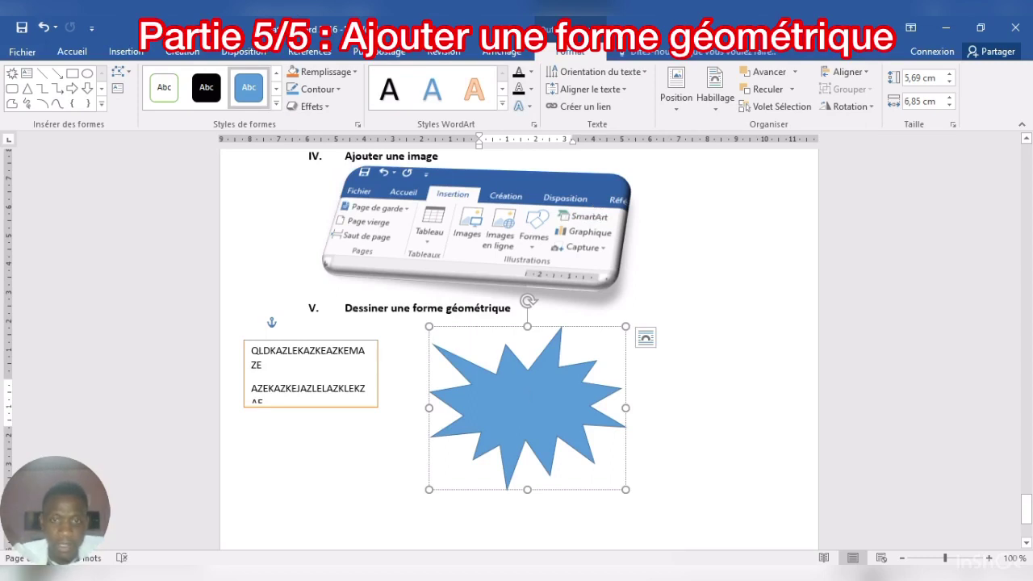
text(NOUVEAU)
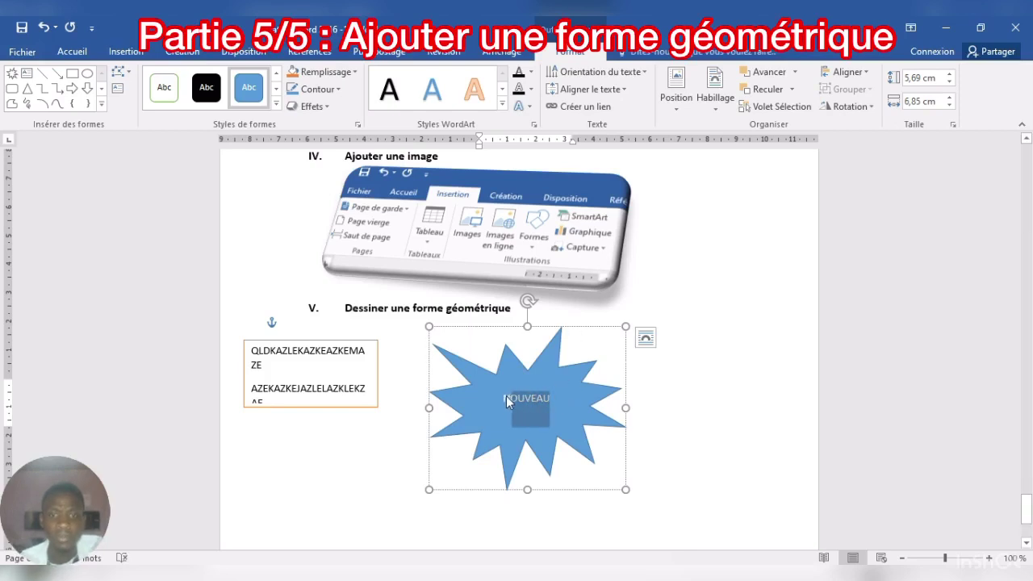
drag(507, 402, 502, 400)
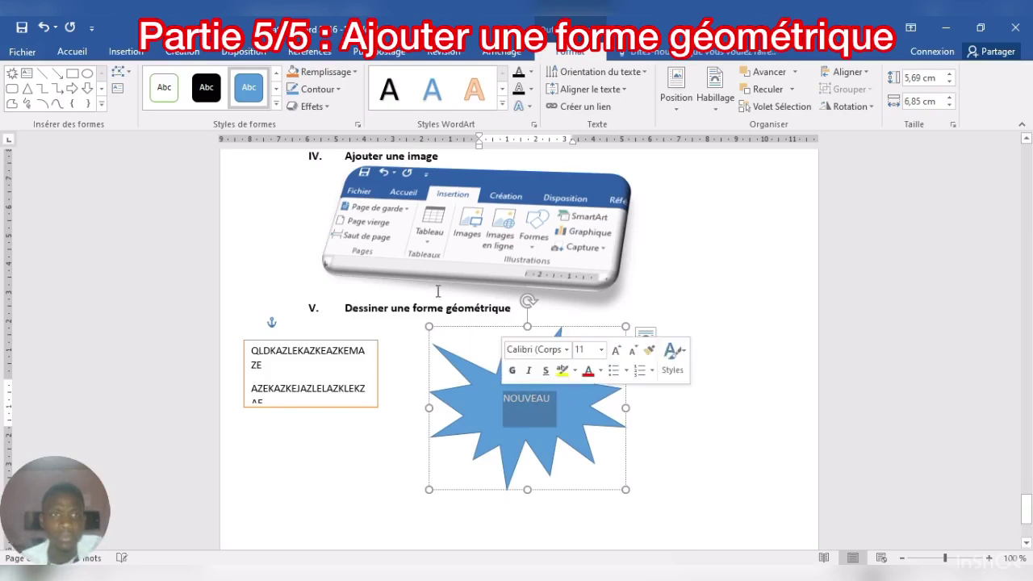
Step: Grow the NOUVEAU text to 24 pt, then set it to 22 pt to fit one line
click(72, 53)
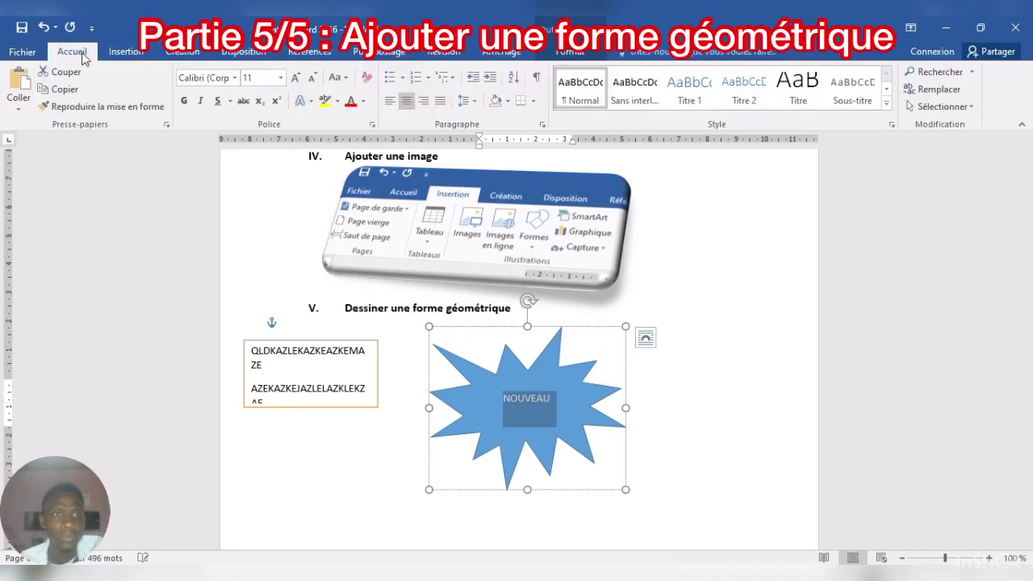
click(297, 77)
click(297, 77)
click(297, 77)
click(297, 77)
click(297, 76)
click(297, 76)
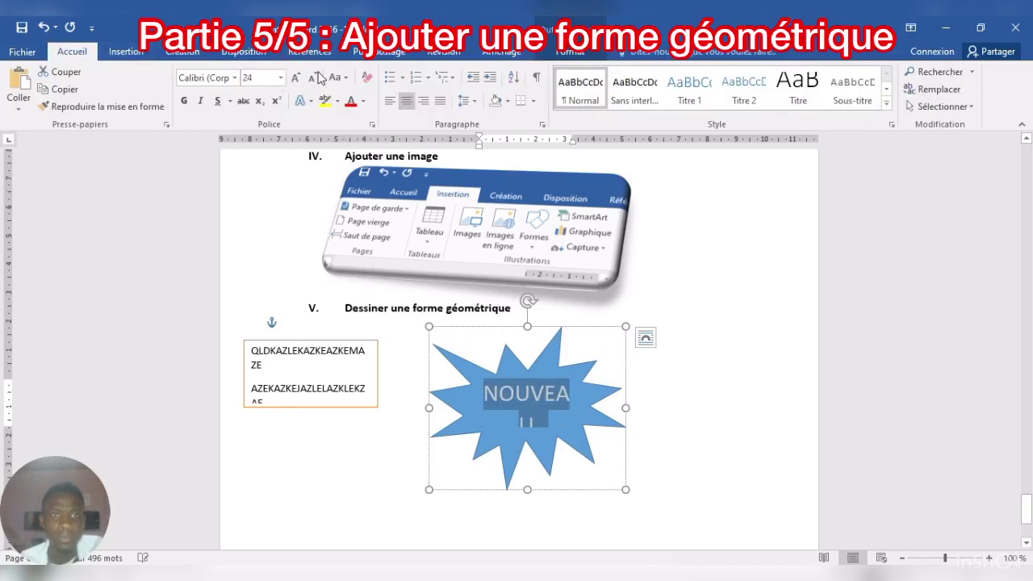
click(317, 77)
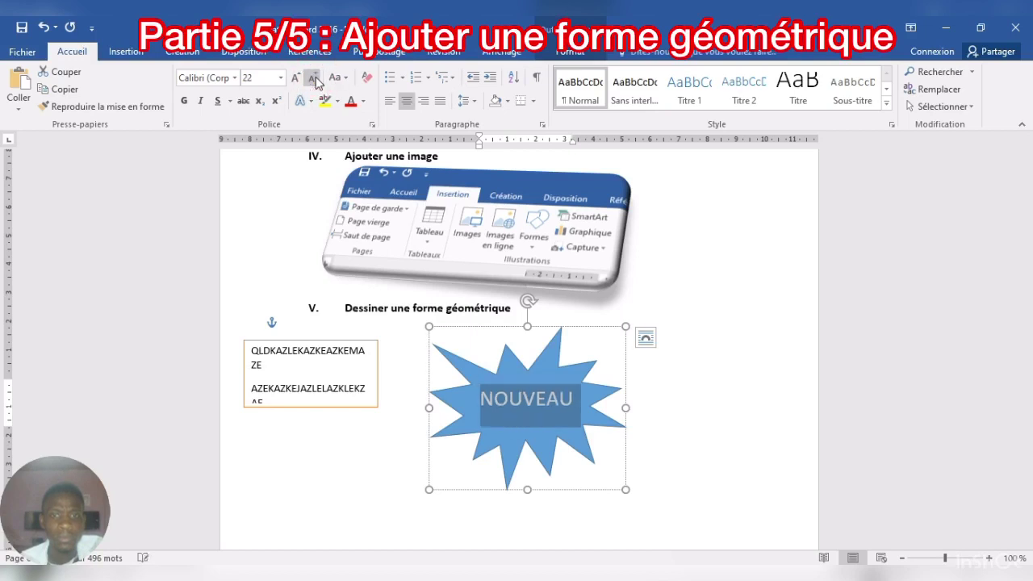
Step: Give the star the solid black Abc shape style and move it slightly left and up
click(538, 412)
click(678, 461)
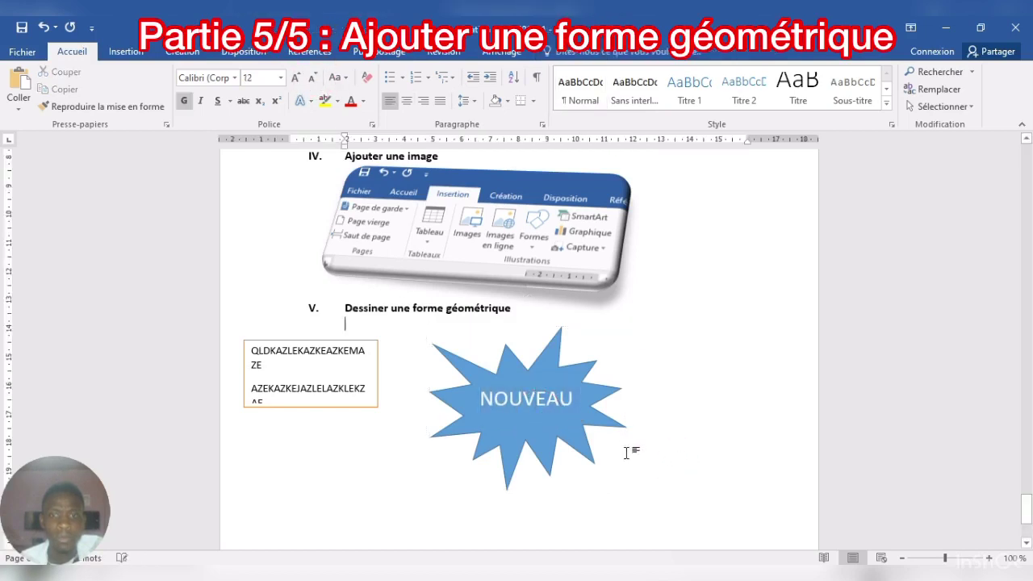
click(574, 442)
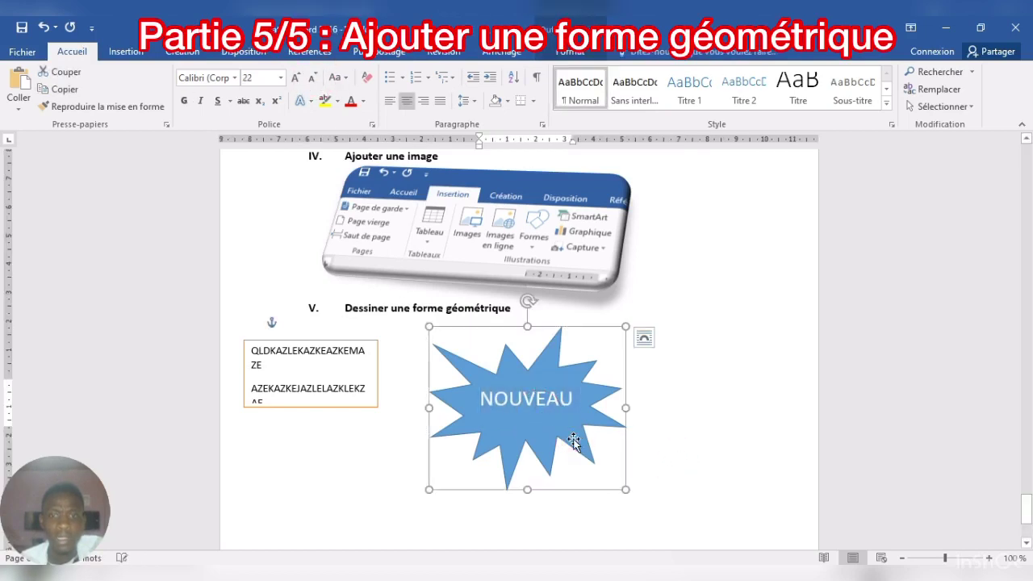
click(569, 52)
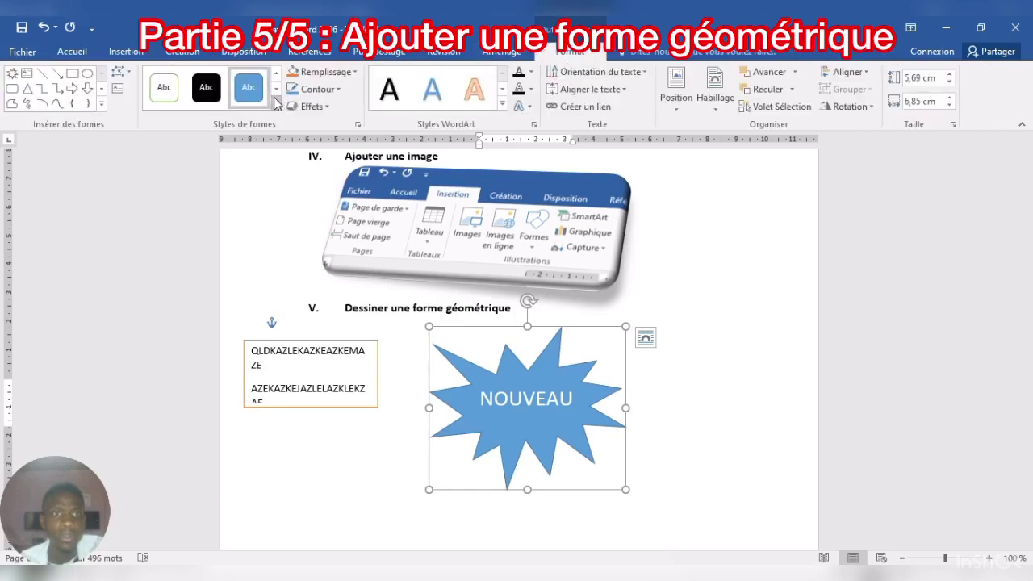
click(211, 94)
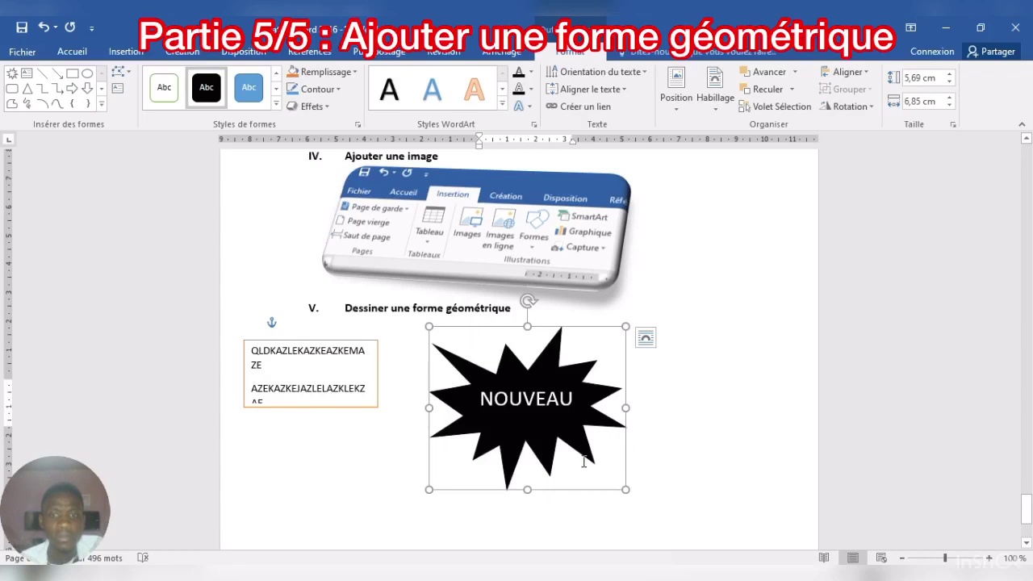
drag(583, 450, 544, 437)
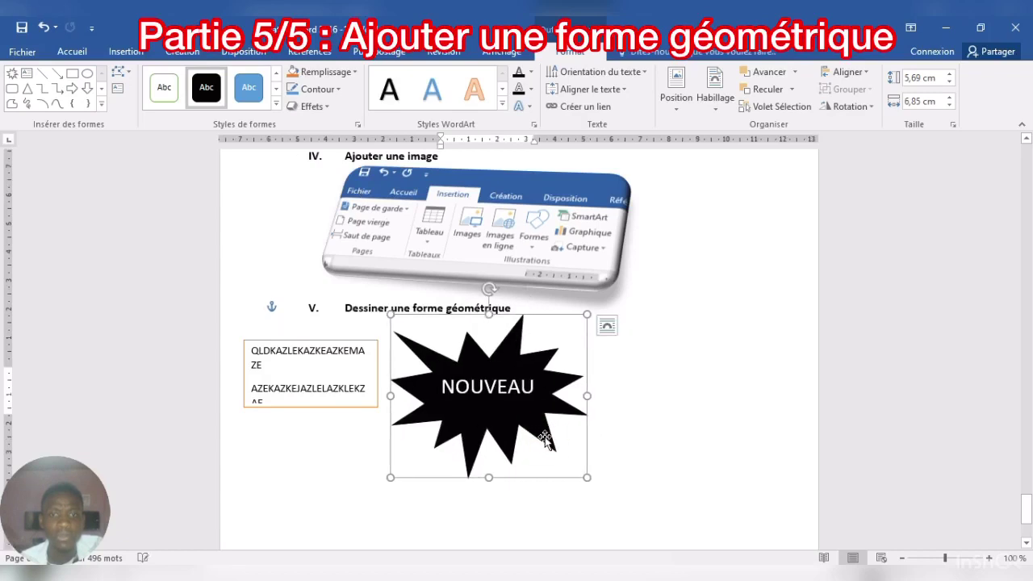
click(625, 443)
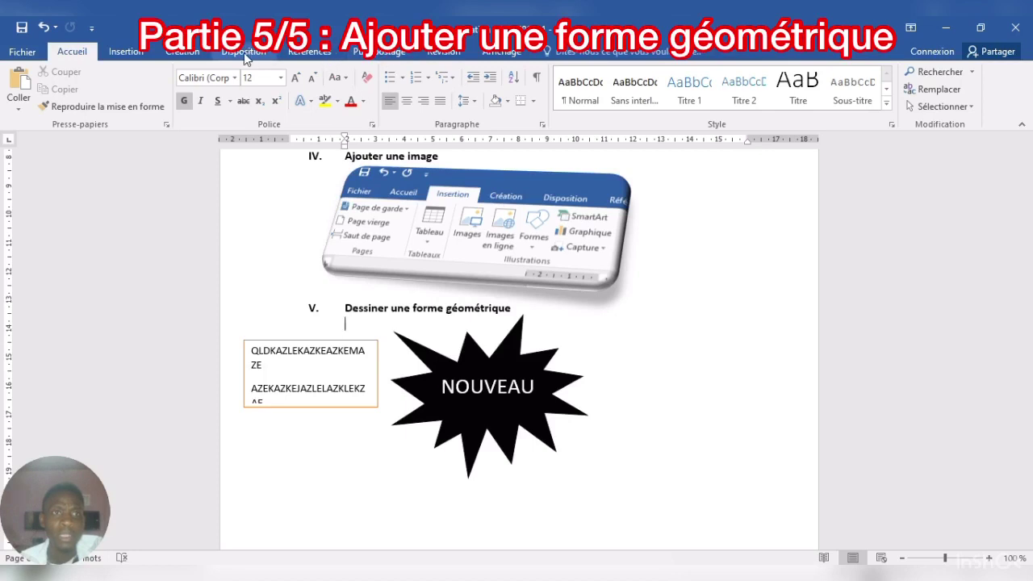
Step: Draw a Parchemin vertical scroll right of the star reading 'Contenu de la forme'
click(130, 52)
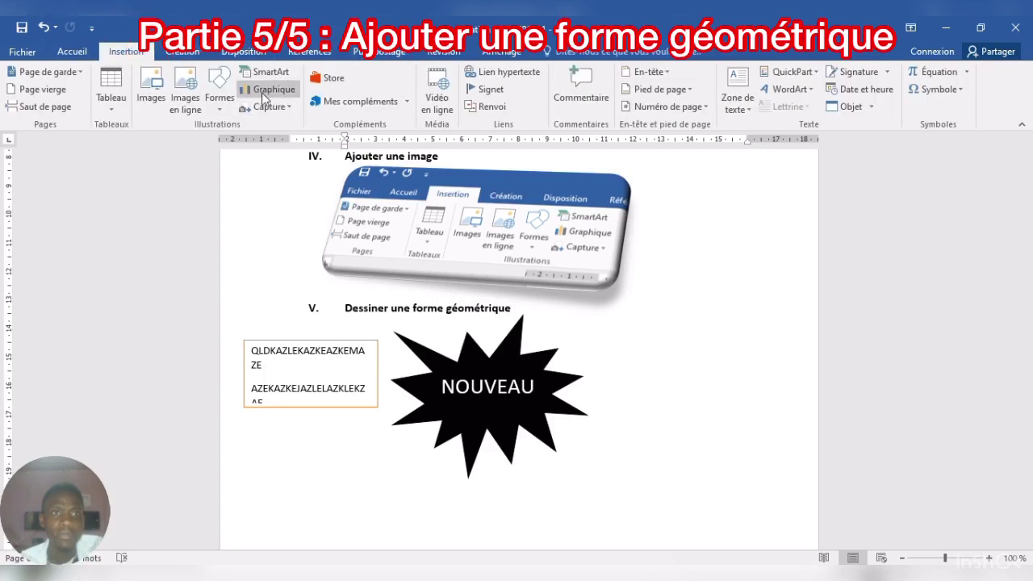
click(220, 88)
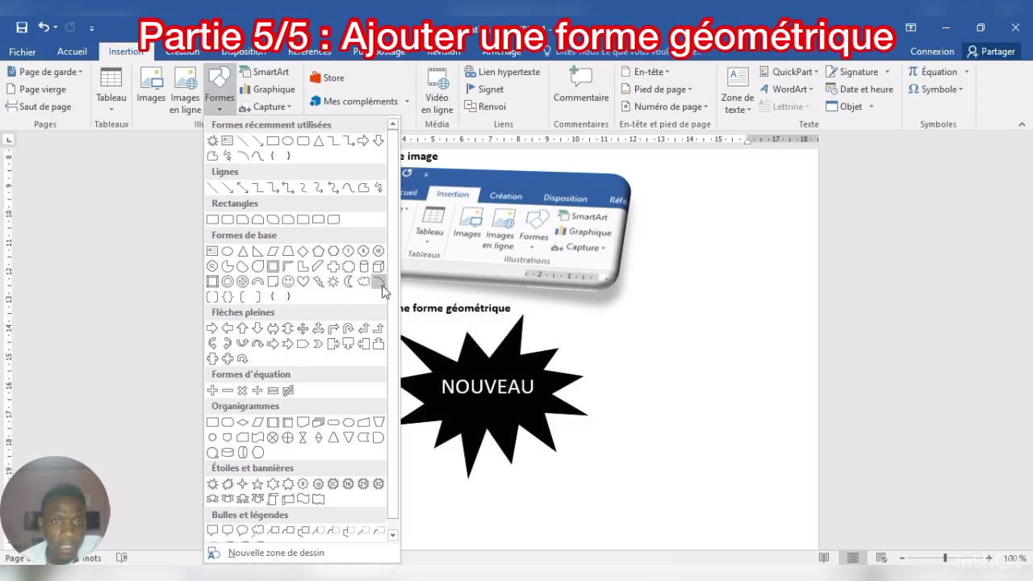
drag(397, 240, 393, 277)
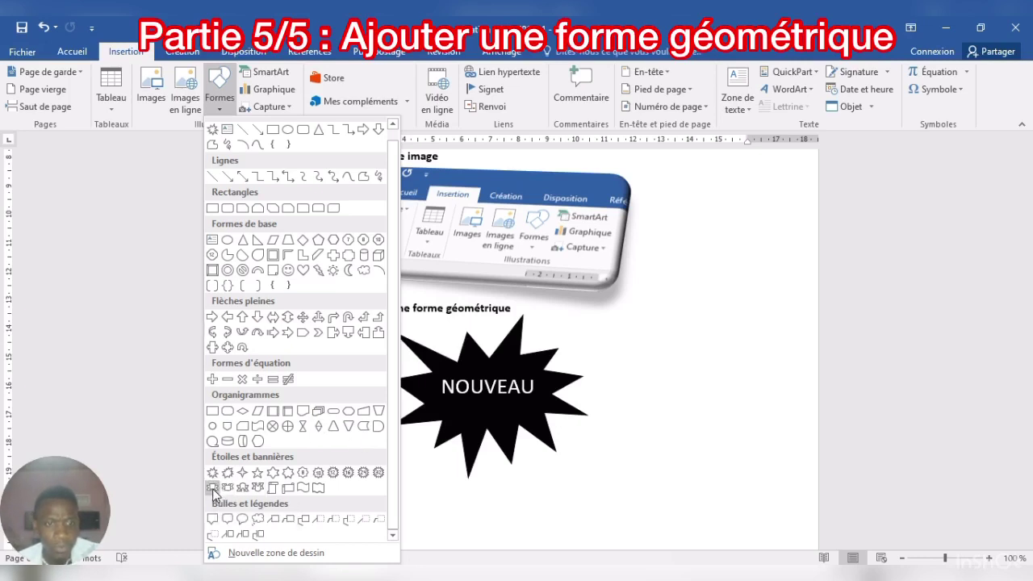
click(273, 491)
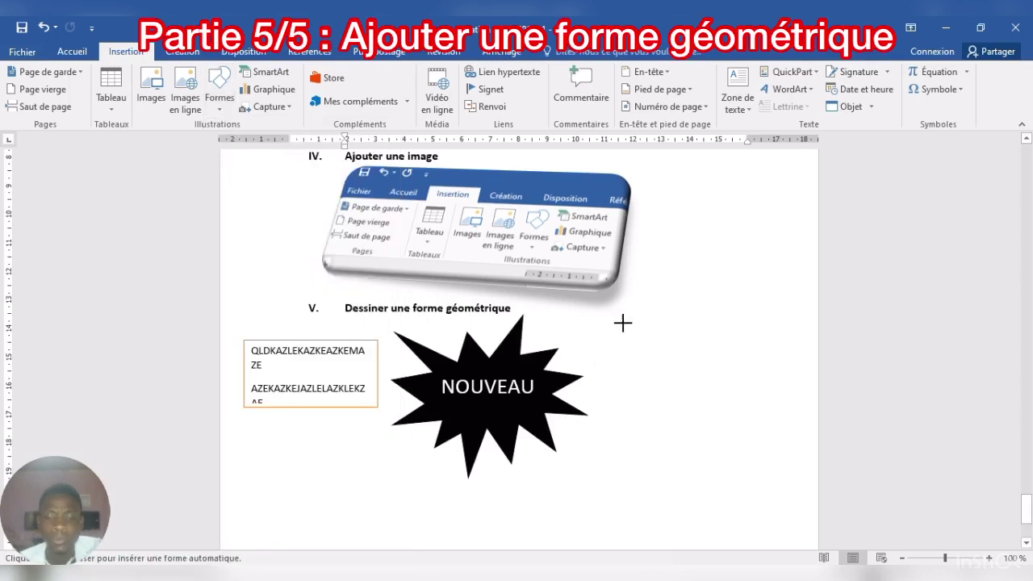
drag(623, 323, 818, 514)
text(Contenu de la for)
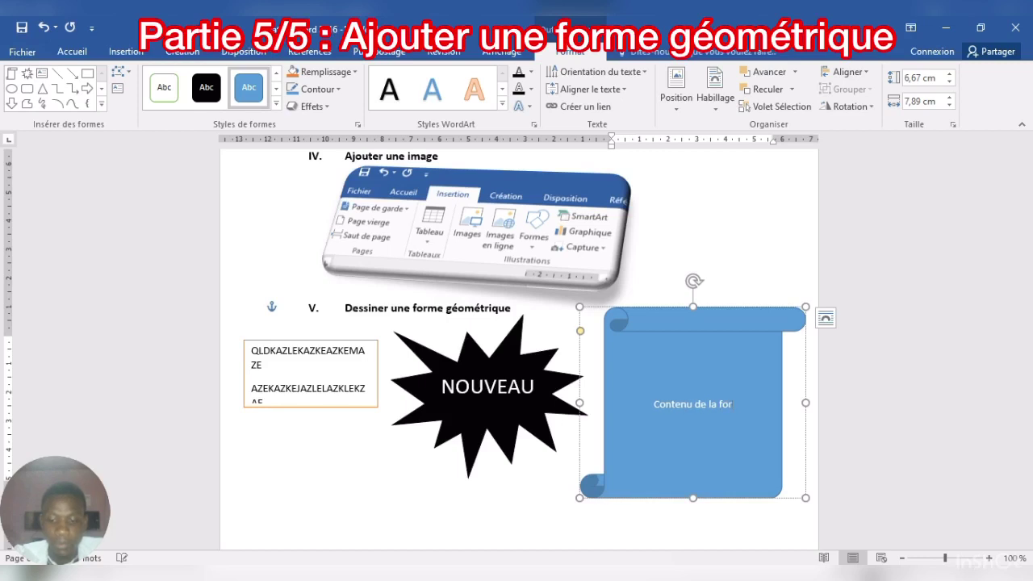
text(me)
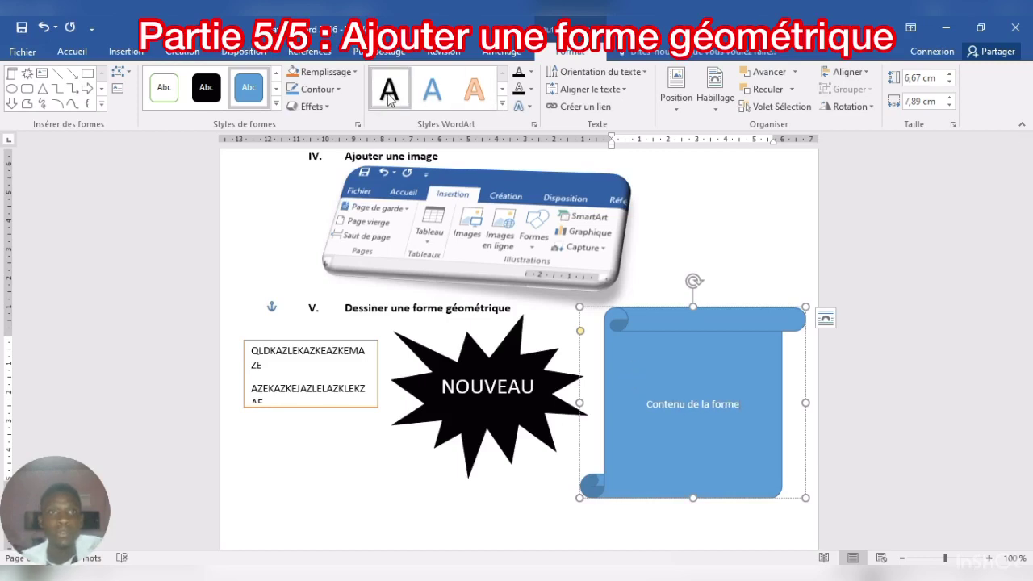
Step: Set the scroll to Aucun remplissage with a dark blue outline, after briefly trying green
click(317, 88)
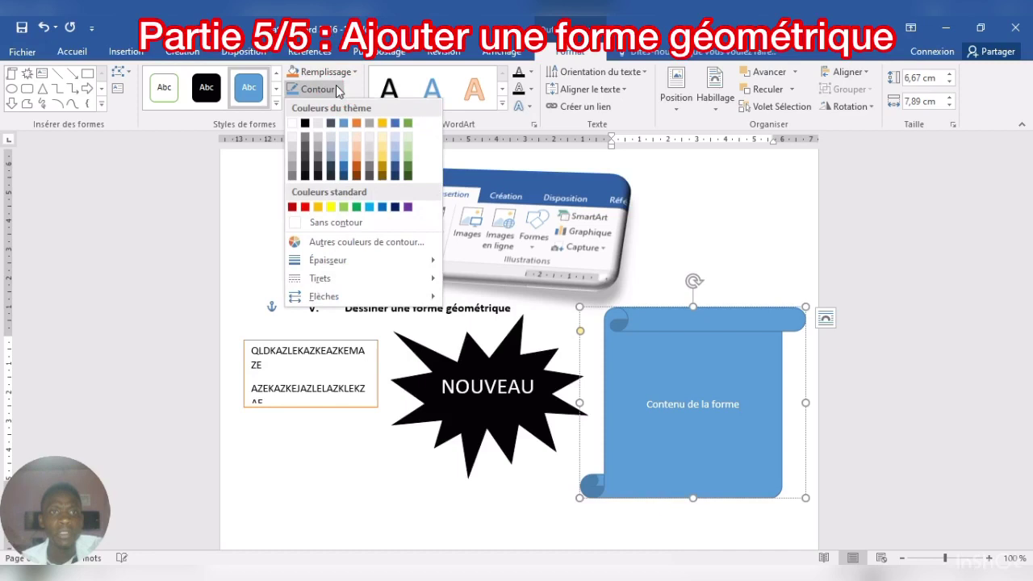
click(408, 123)
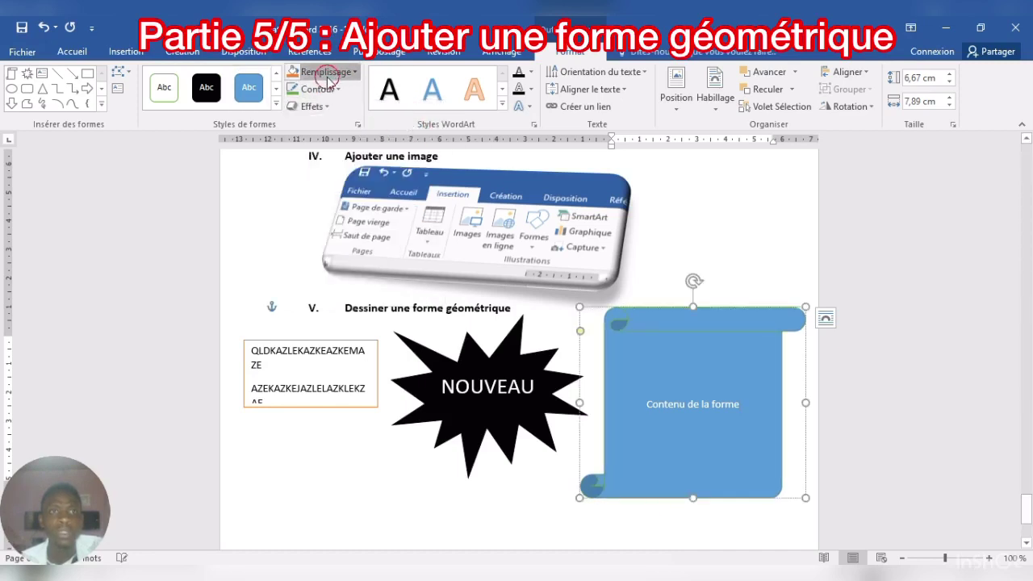
click(326, 71)
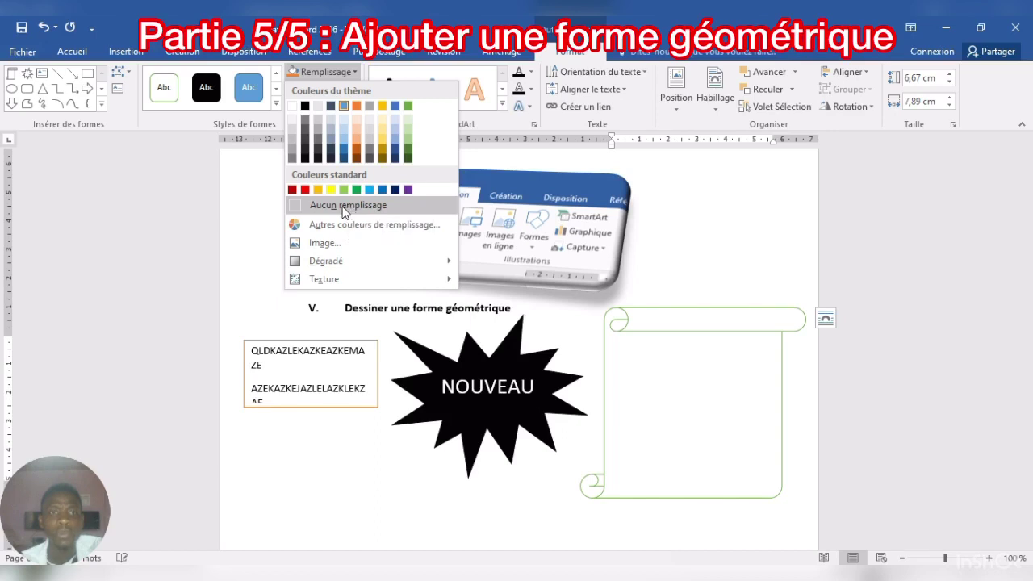
click(346, 208)
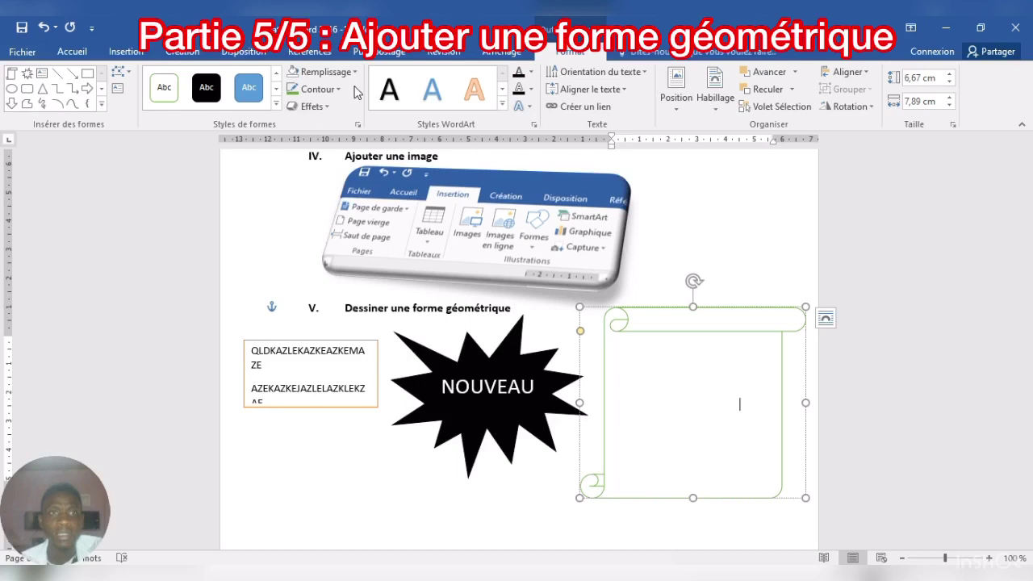
click(323, 88)
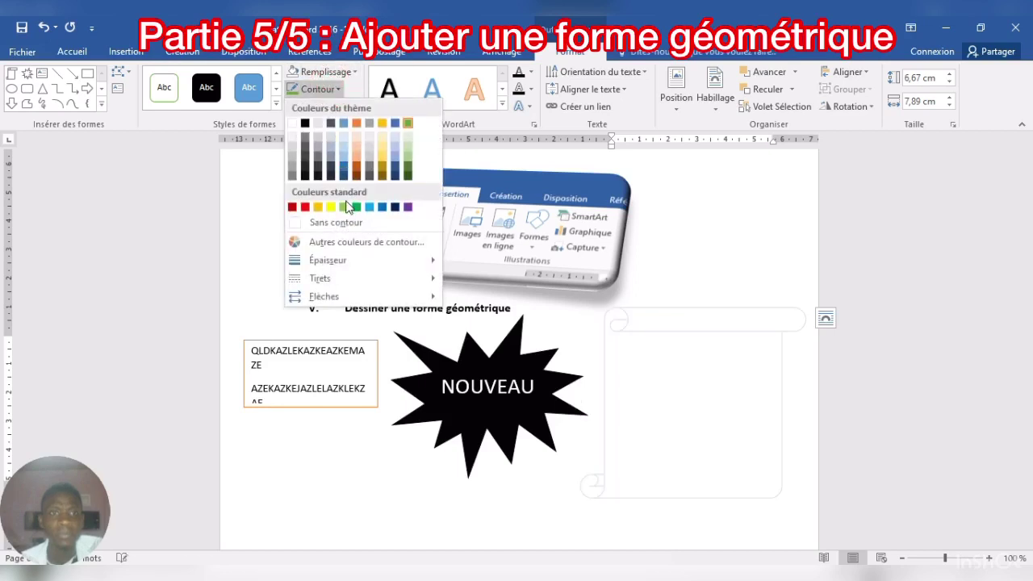
click(396, 207)
click(312, 111)
mouse_move(340, 201)
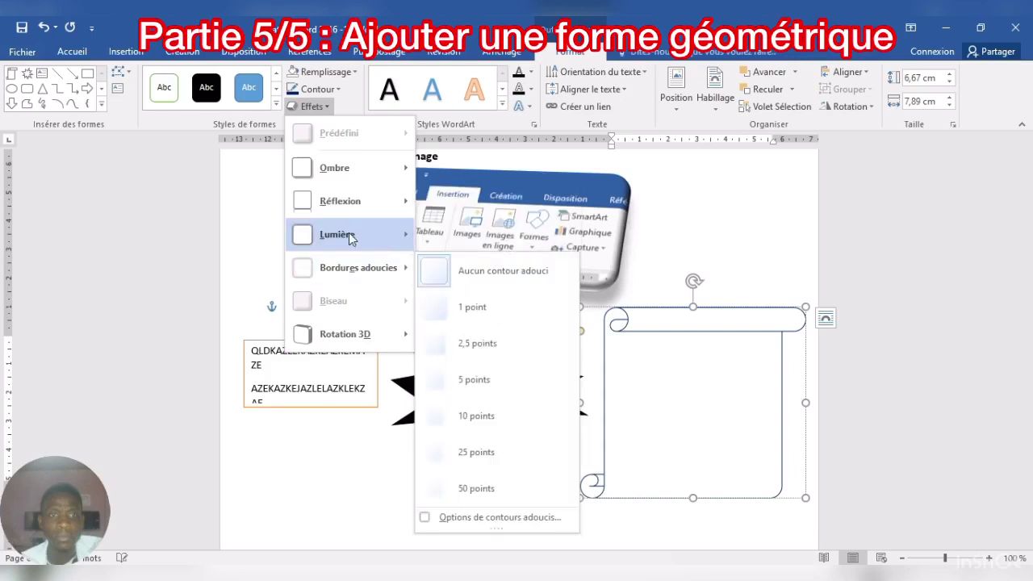
mouse_move(338, 234)
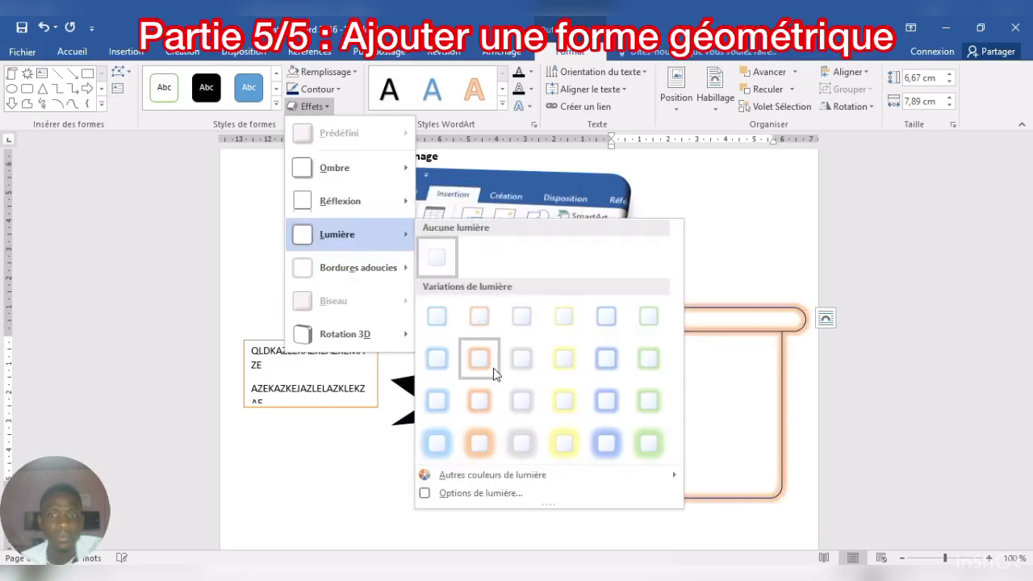
Step: Apply the orange Lumière glow variation to the scroll and review the page
click(479, 442)
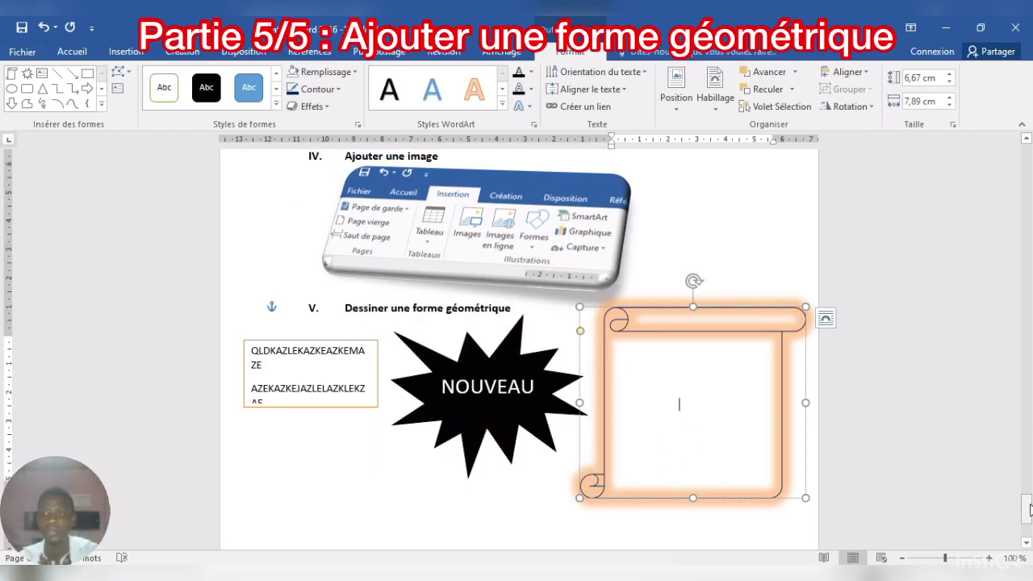
mouse_move(1030, 509)
mouse_down()
mouse_move(1024, 516)
mouse_move(1023, 507)
mouse_up()
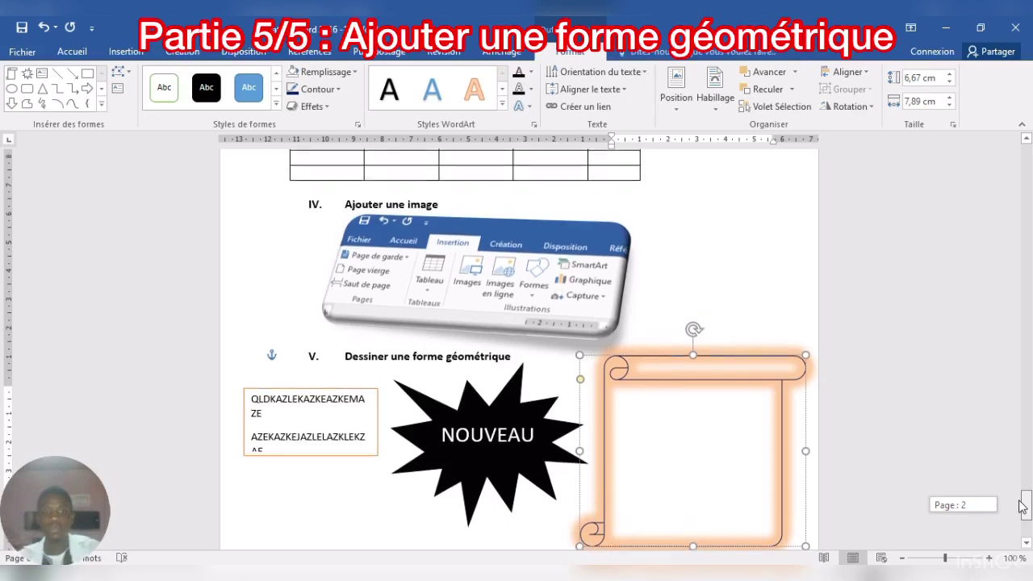
mouse_move(1023, 507)
mouse_down()
mouse_move(1023, 436)
mouse_move(1023, 509)
mouse_up()
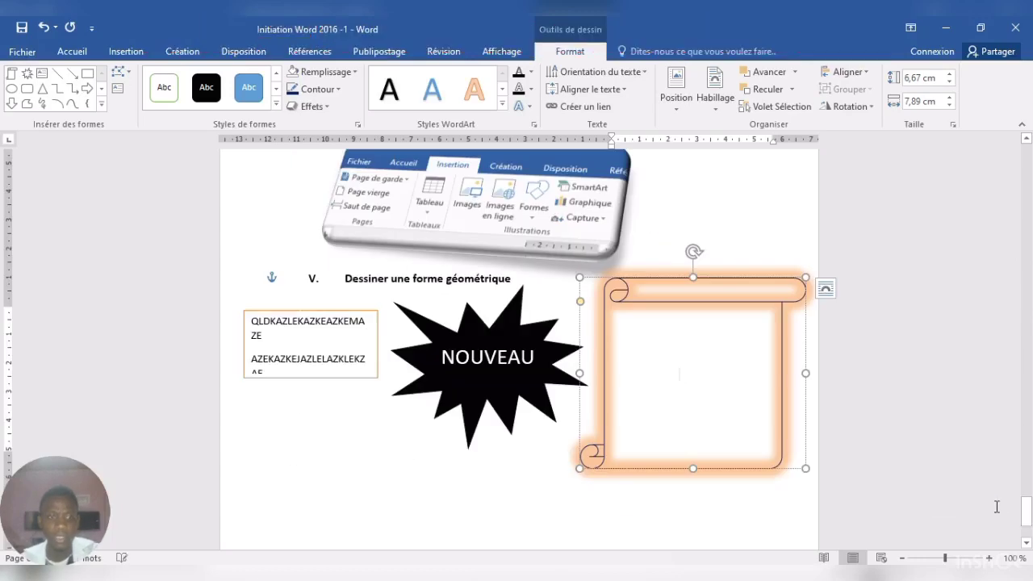